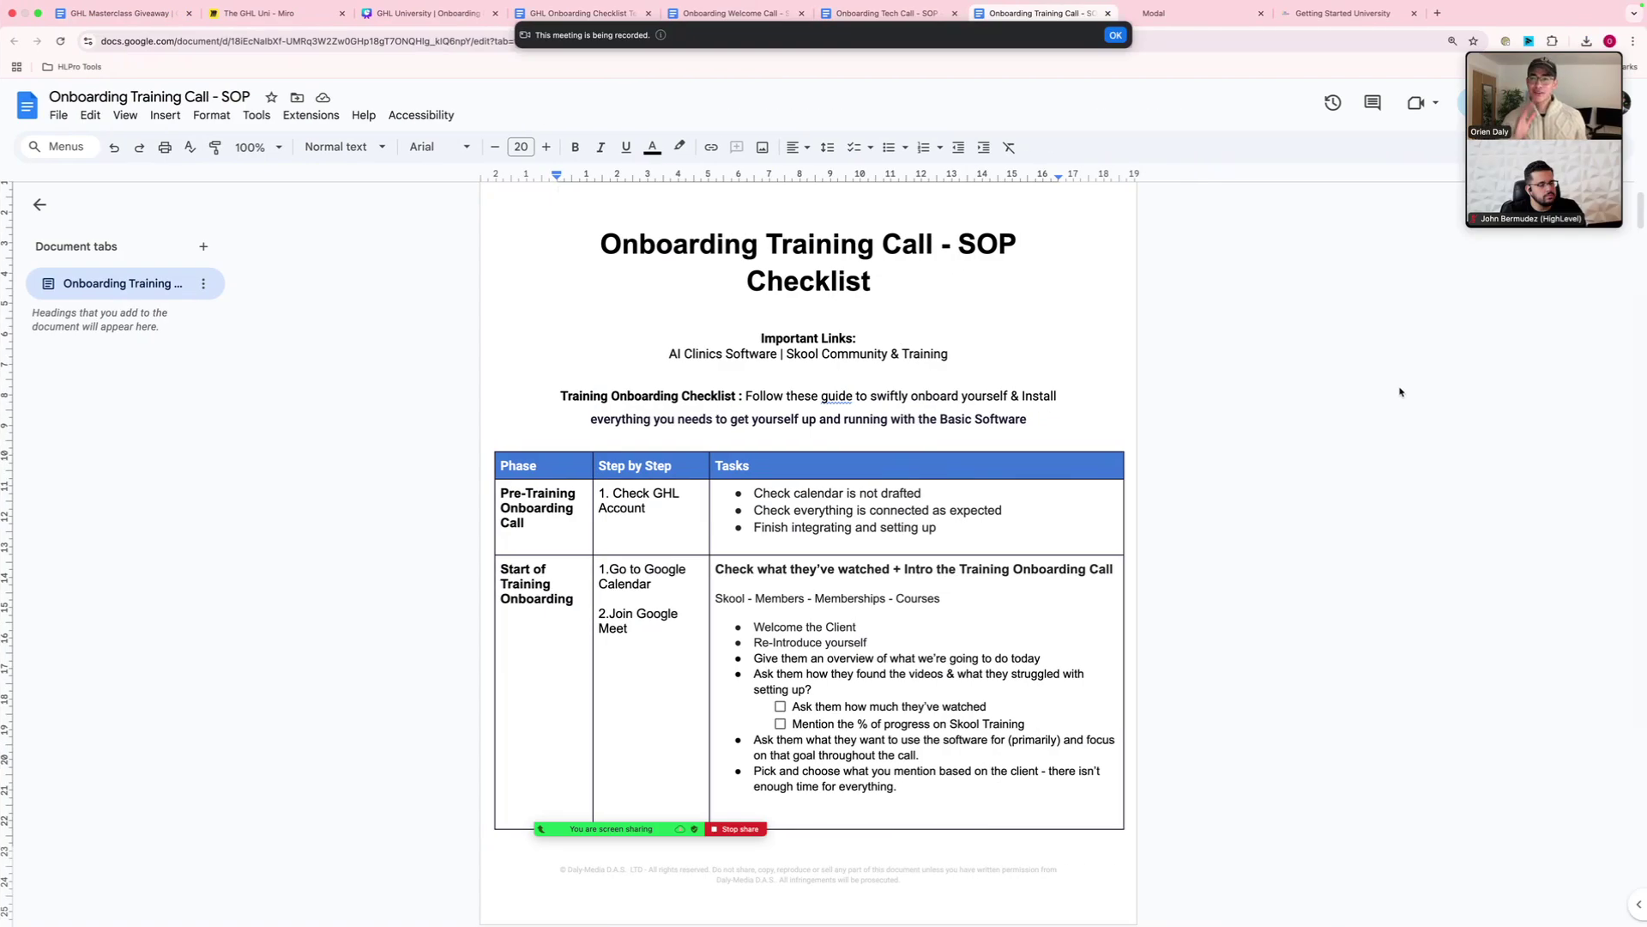
Switch to the Getting Started University account, enlarge the page slightly, and open its Business Profile settings.
click(1336, 13)
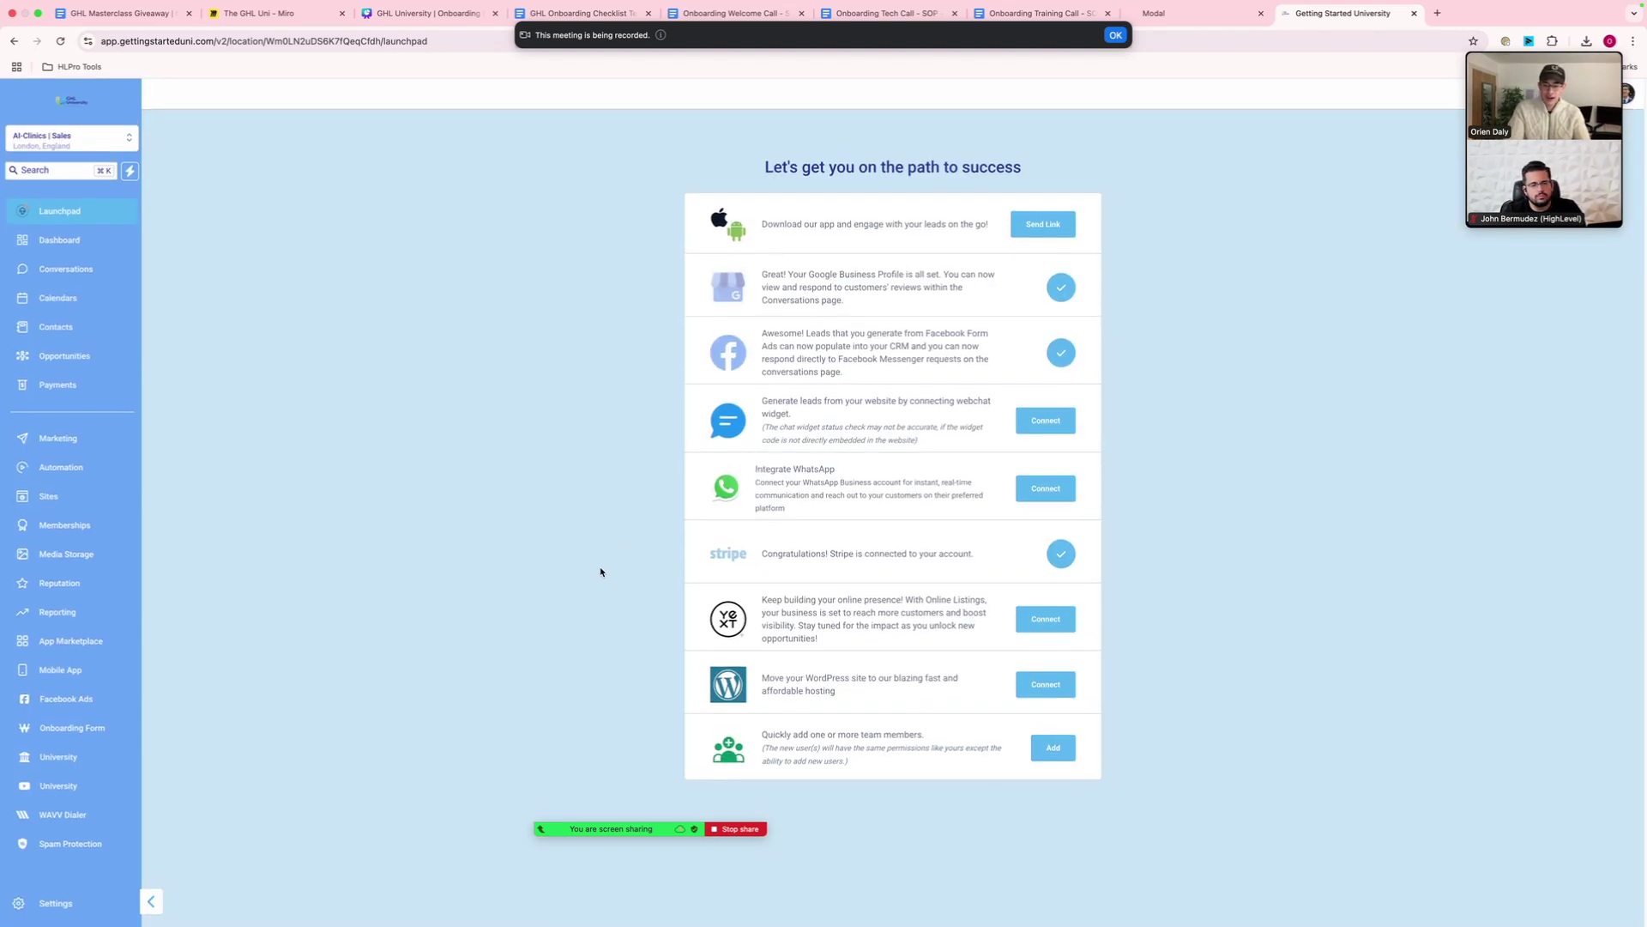
key(super+equal)
key(super+equal)
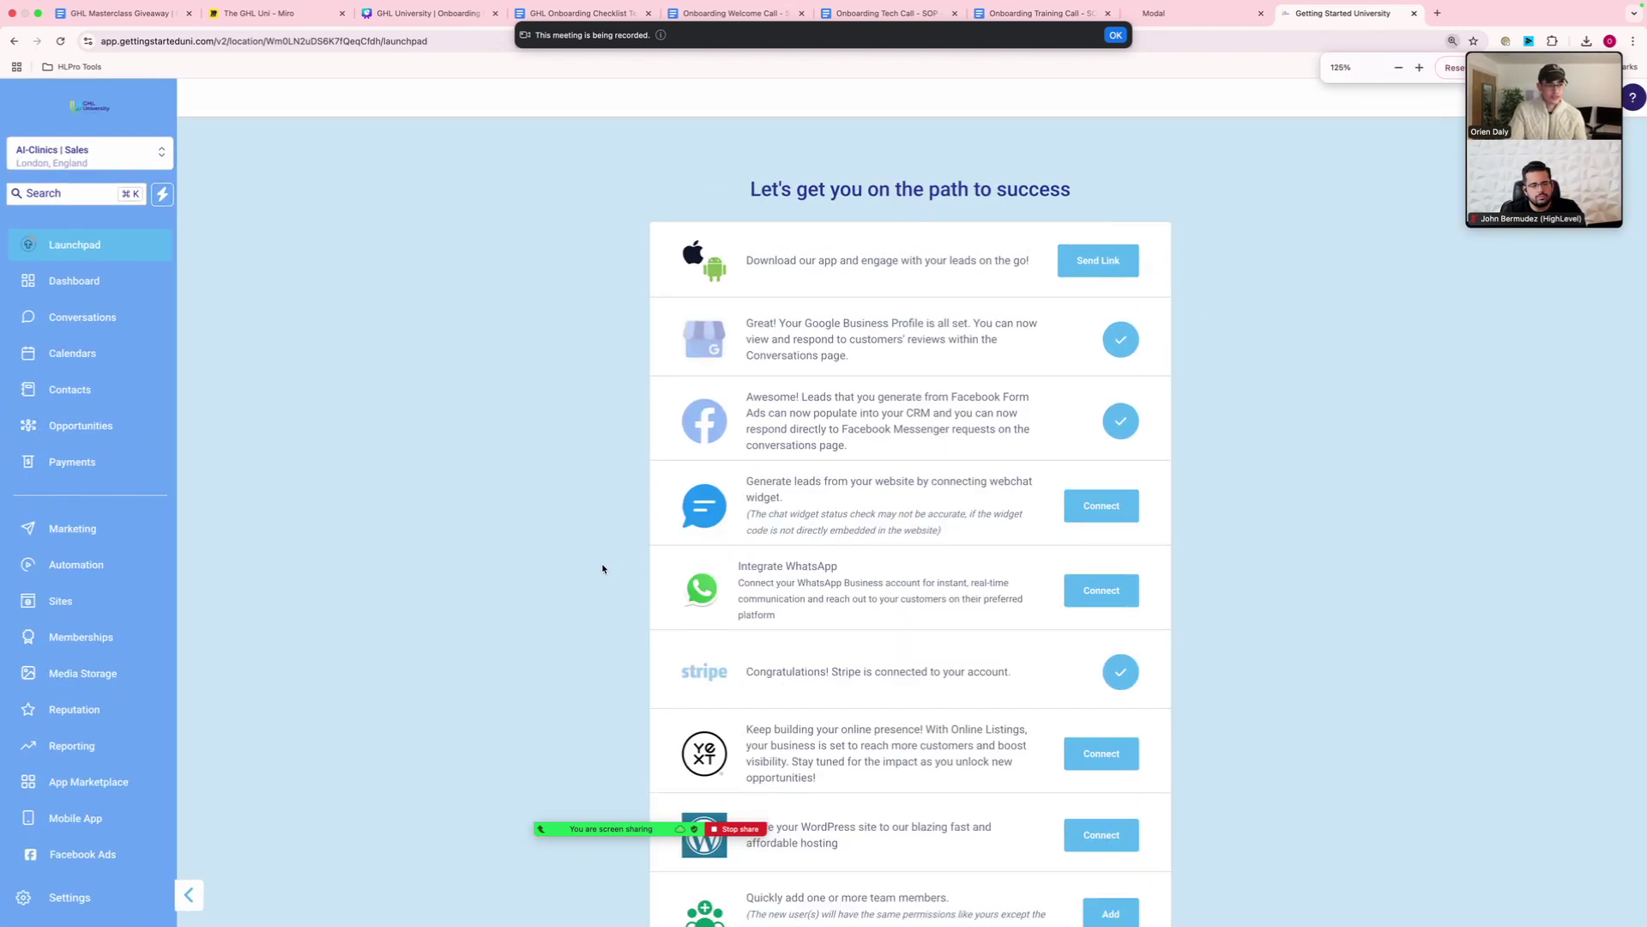
key(super+minus)
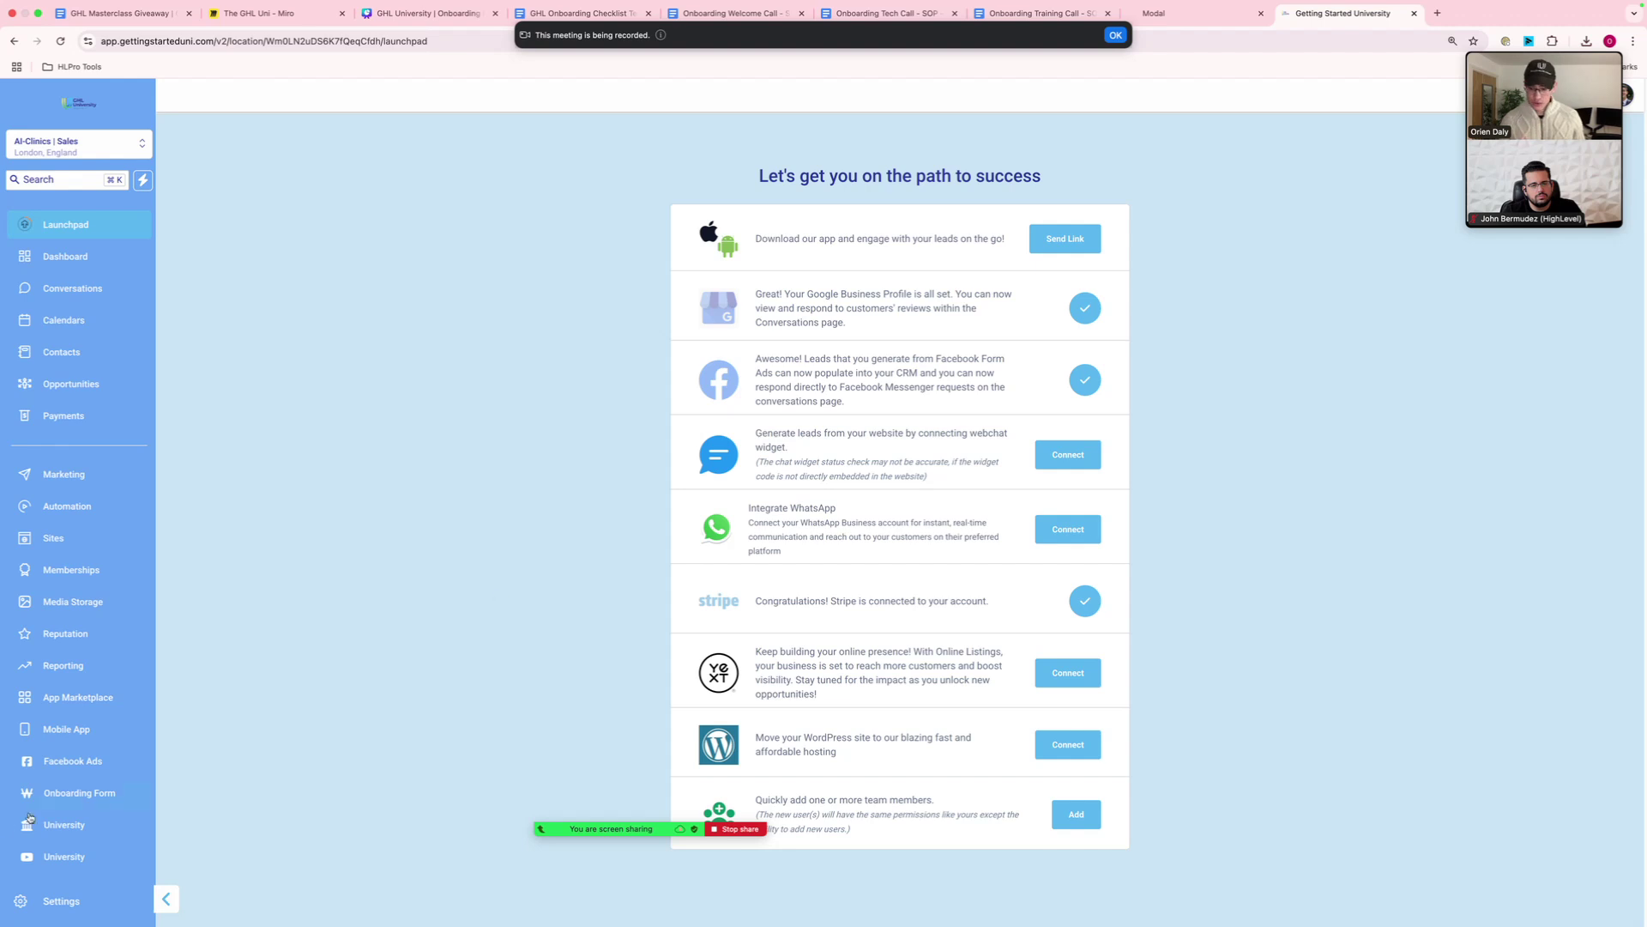
click(67, 901)
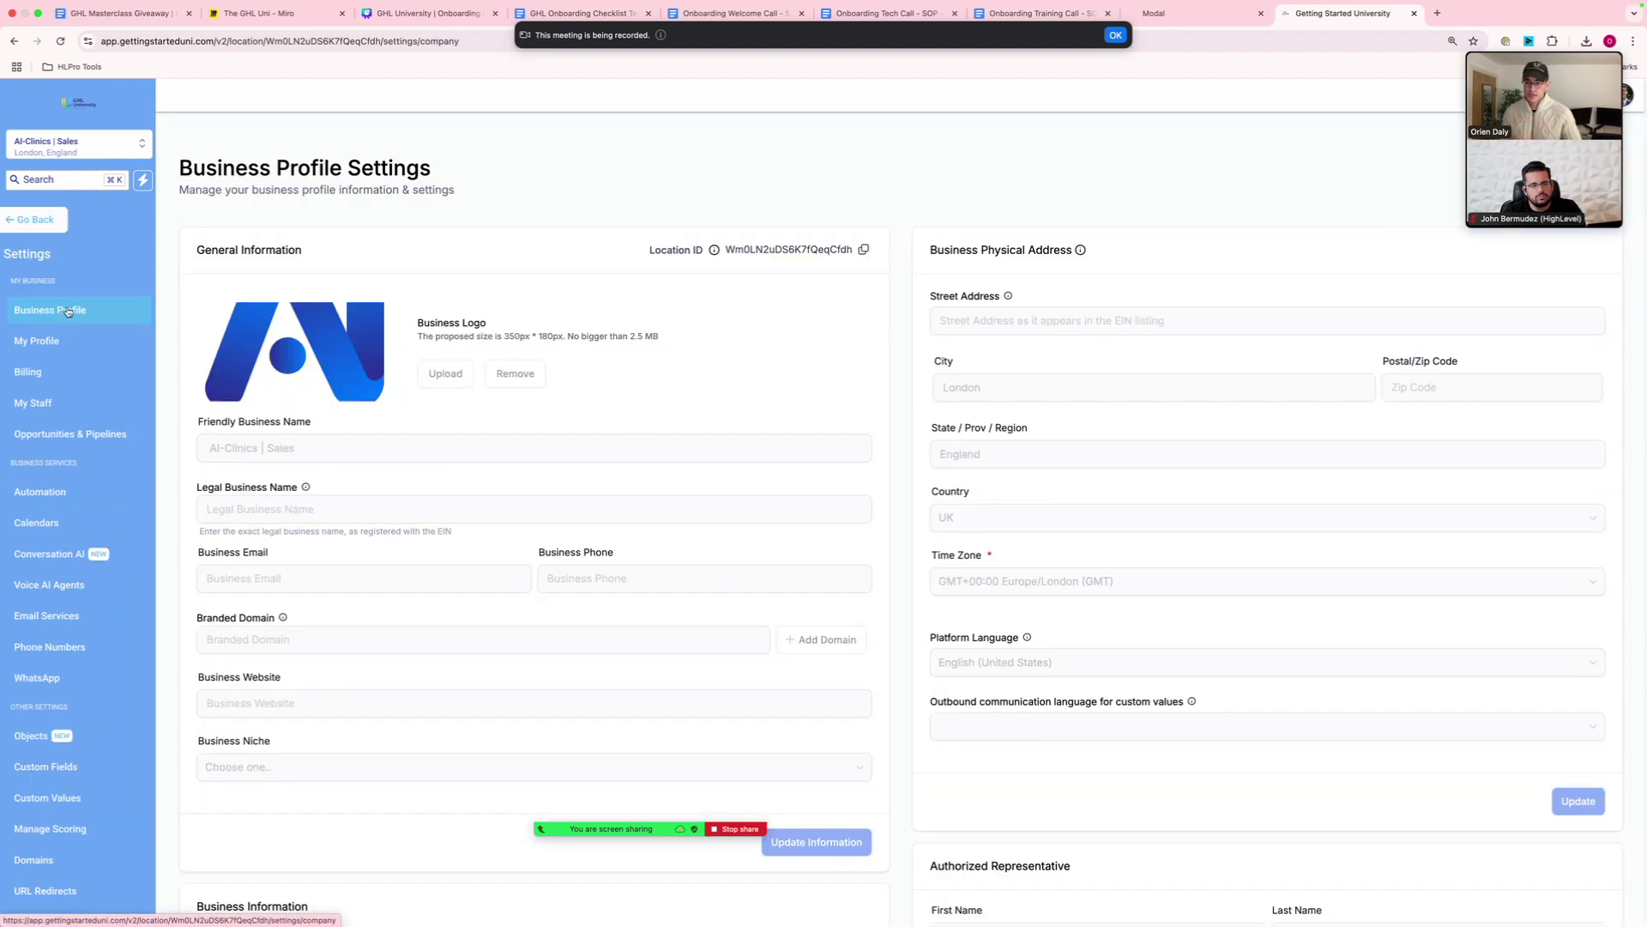
scroll(685, 351, down, 1)
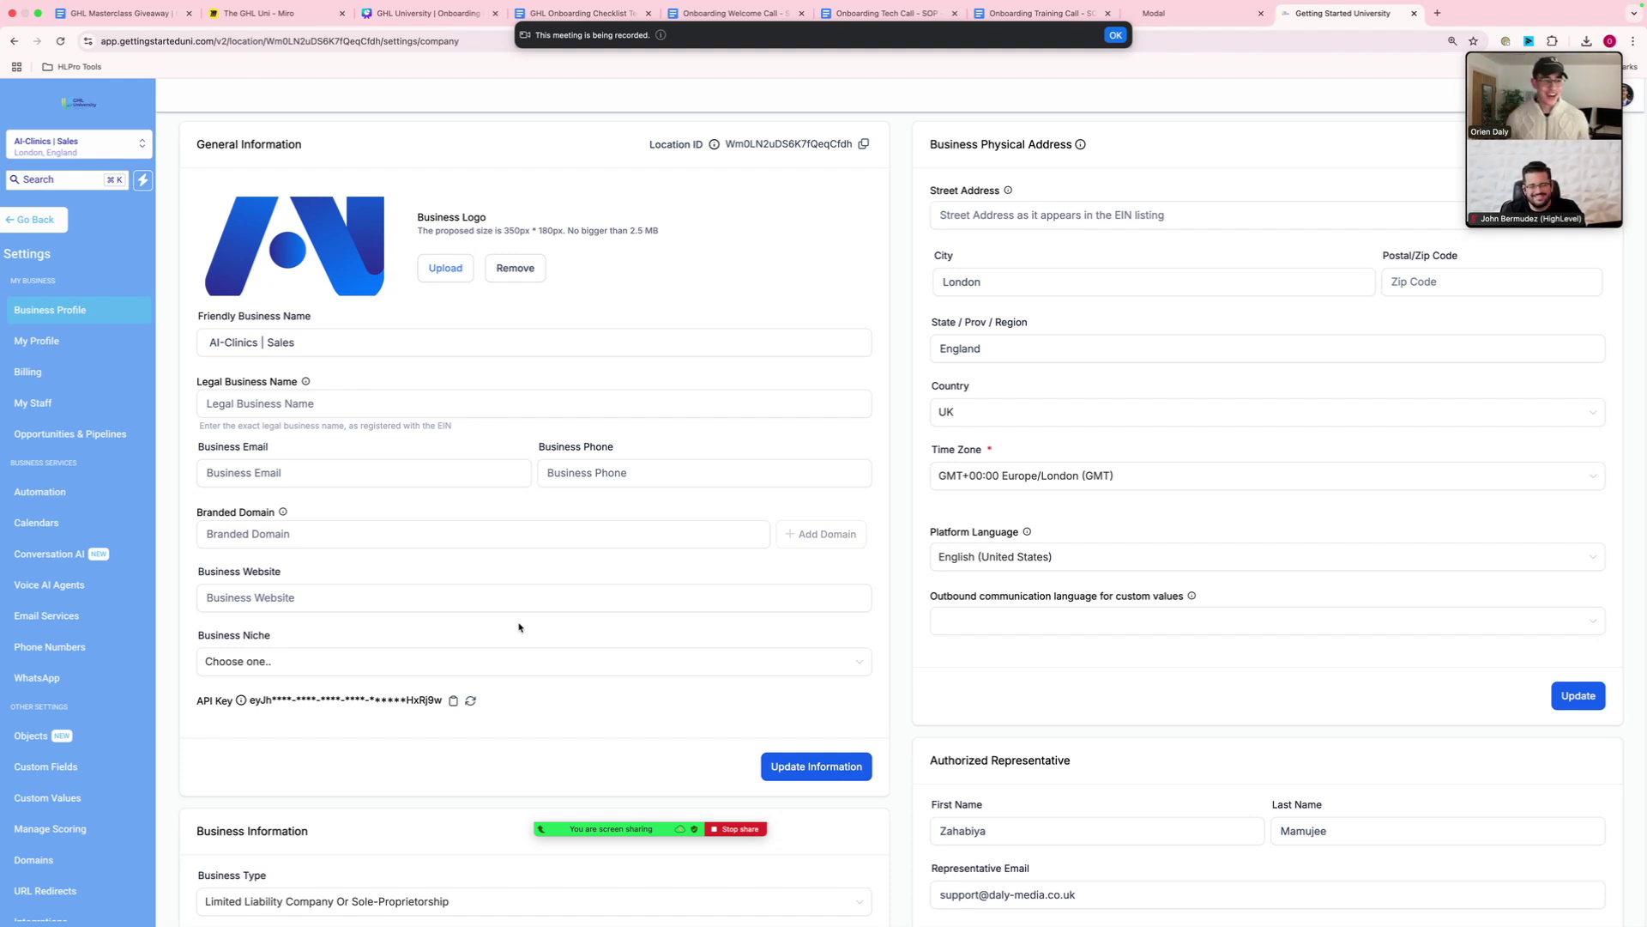
Present the slide on opening Settings and entering Business Profile details, and return to the account's Business Profile page.
key(ctrl+Right)
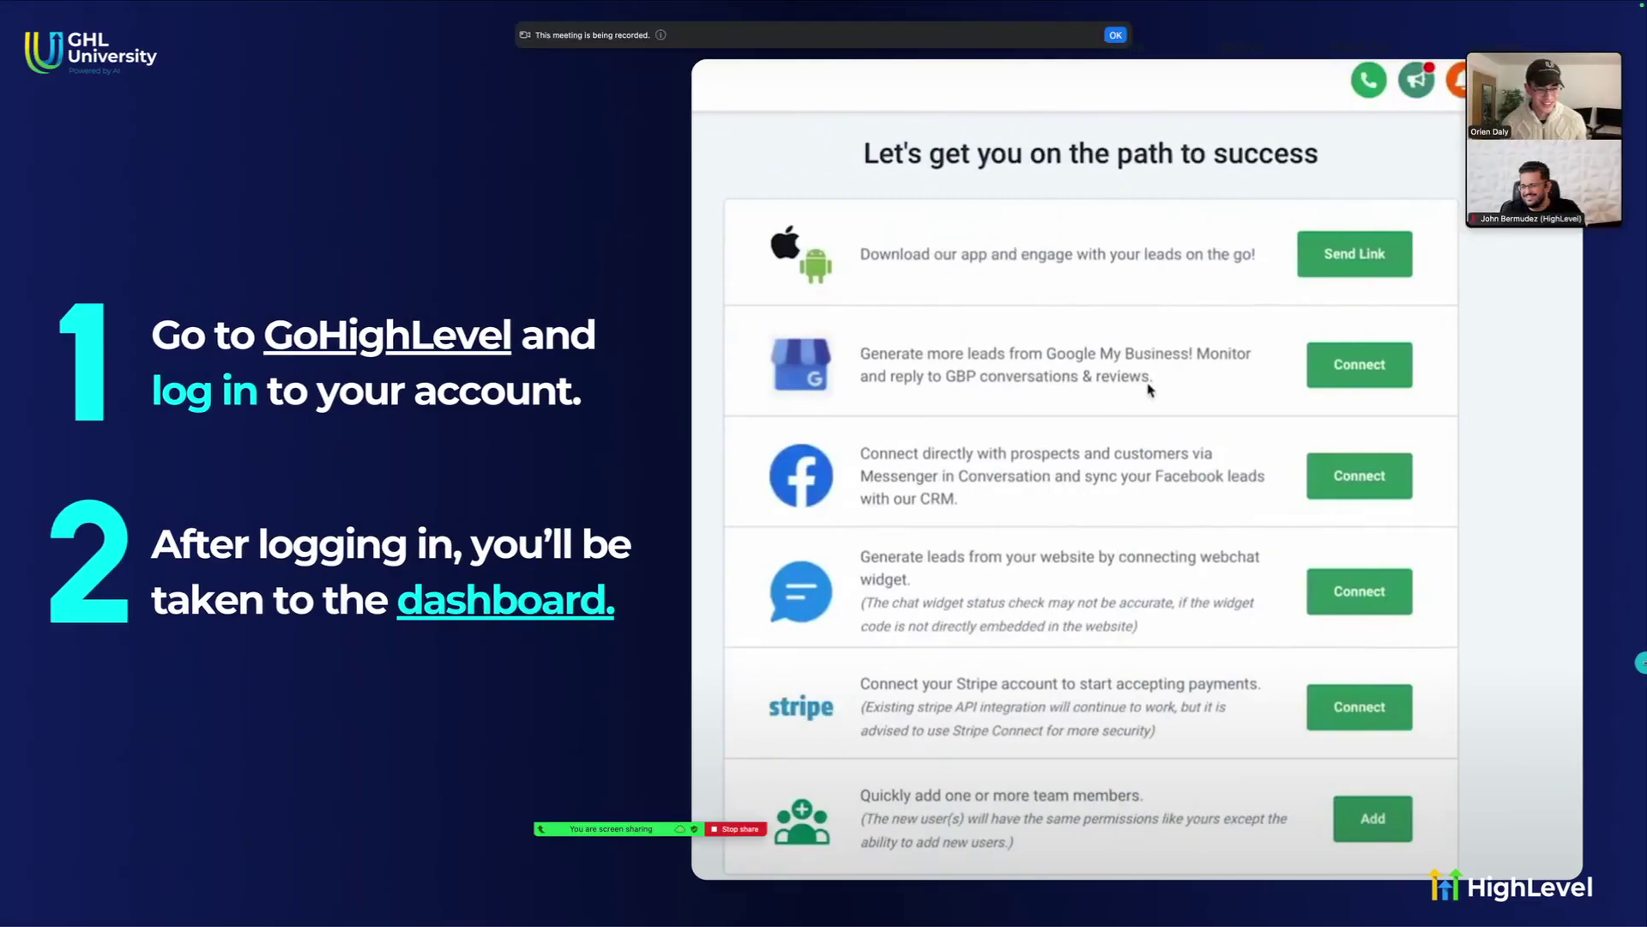
key(Right)
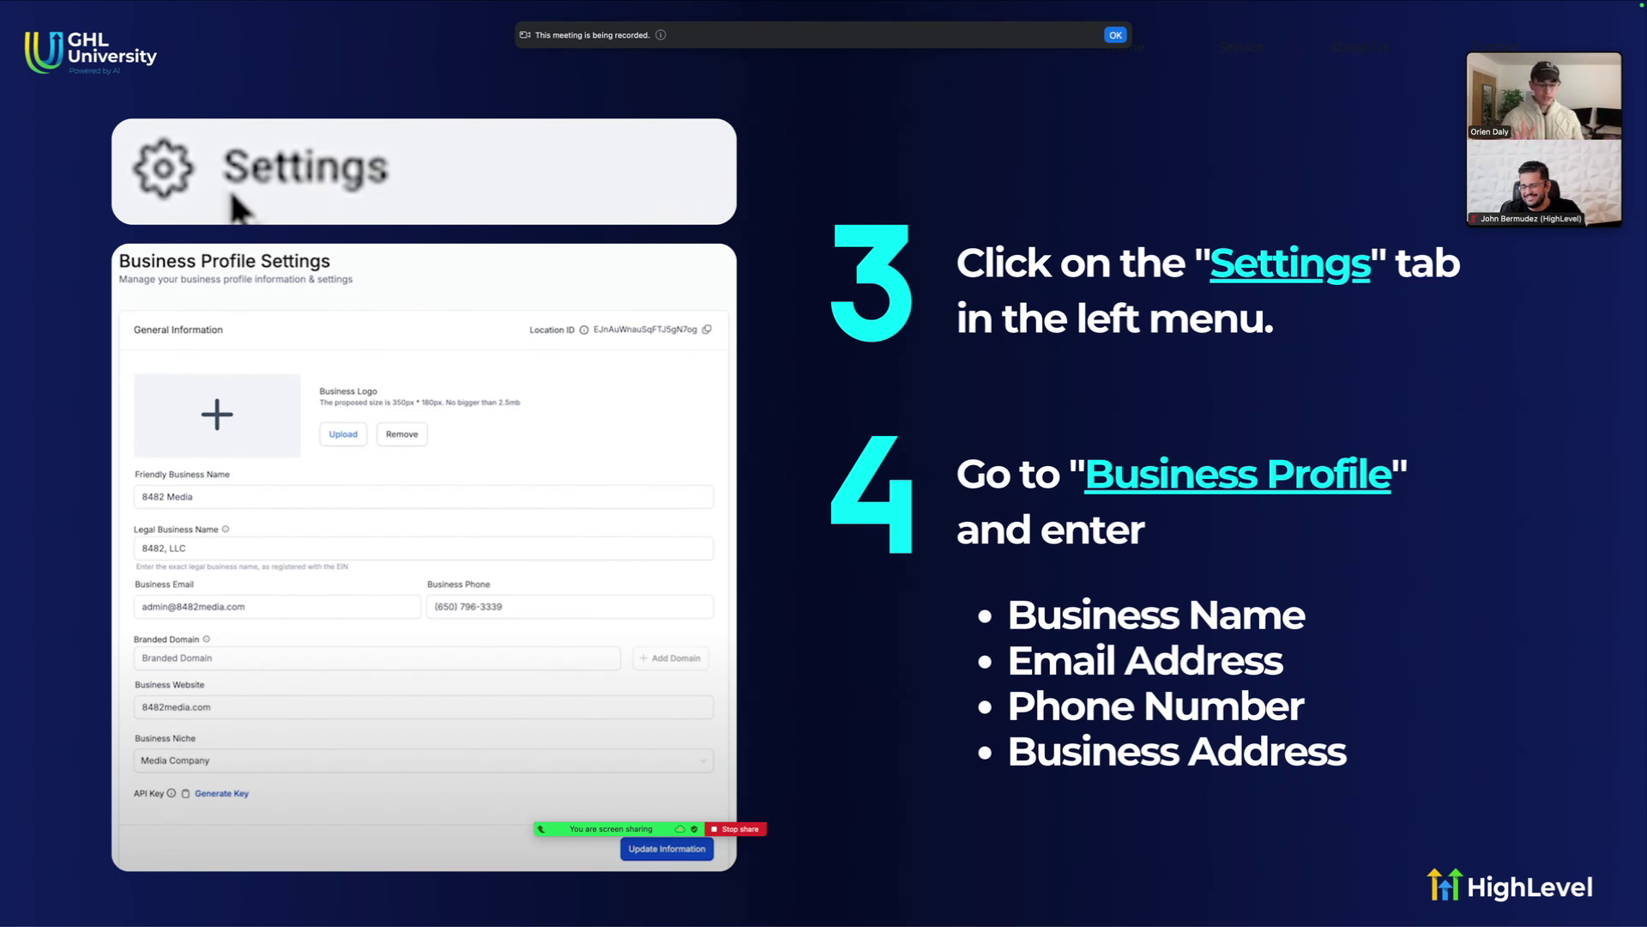
key(ctrl+Left)
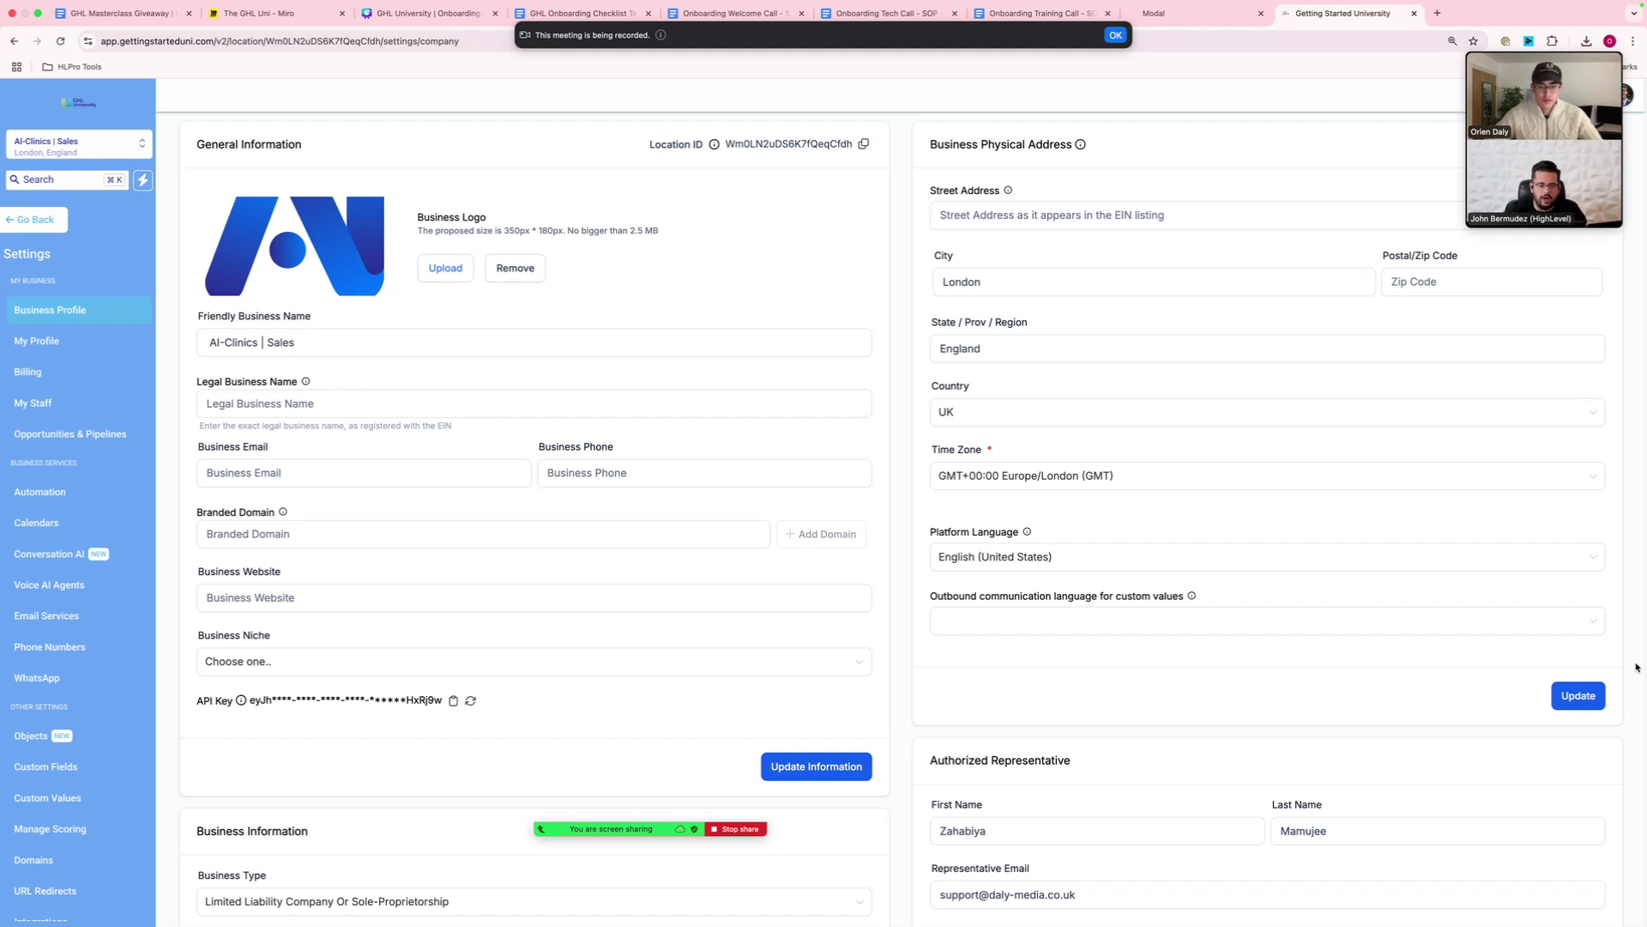
Review the business profile's General Information, Business Information, Authorized Representative and General sections.
scroll(755, 473, down, 3)
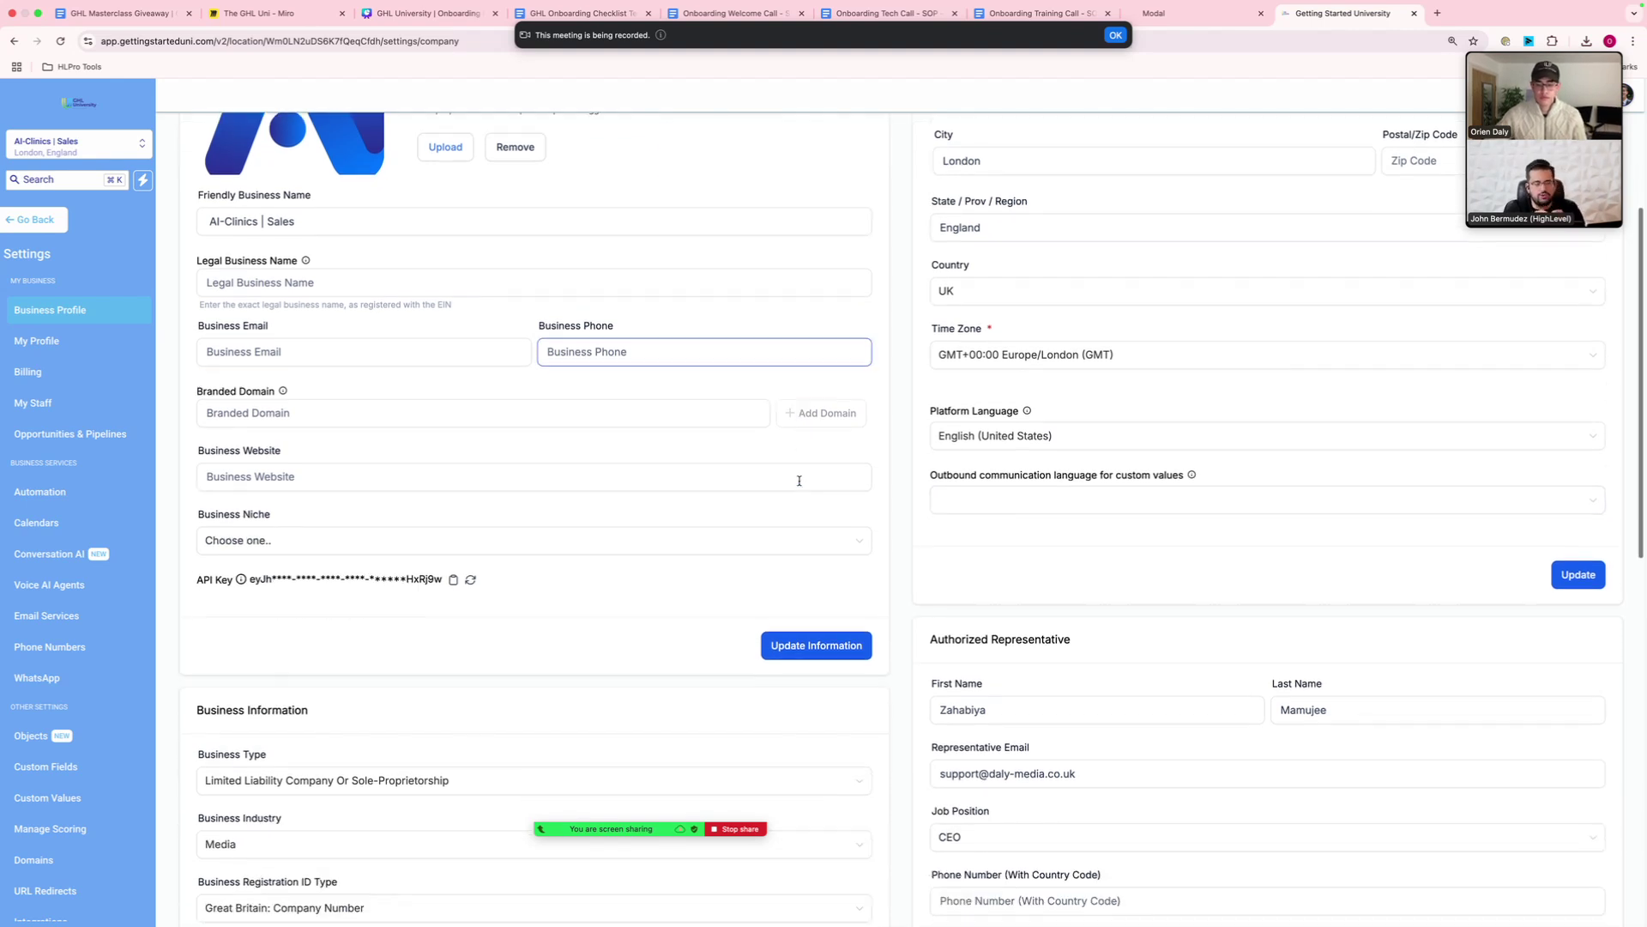
scroll(799, 481, down, 4)
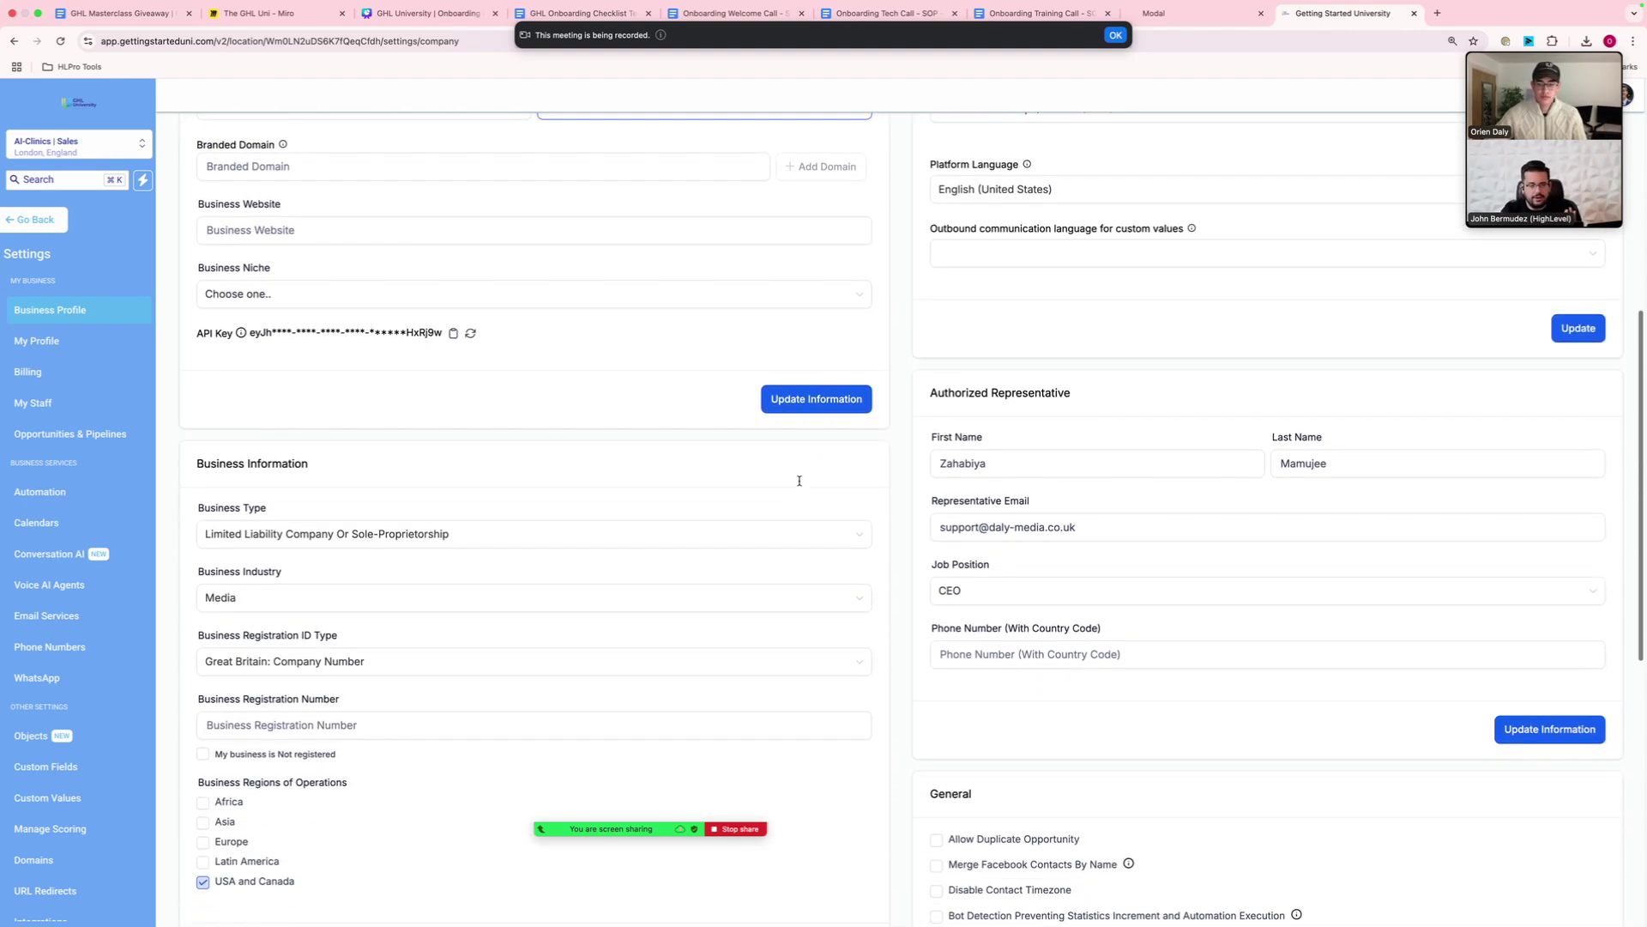
scroll(799, 481, down, 1)
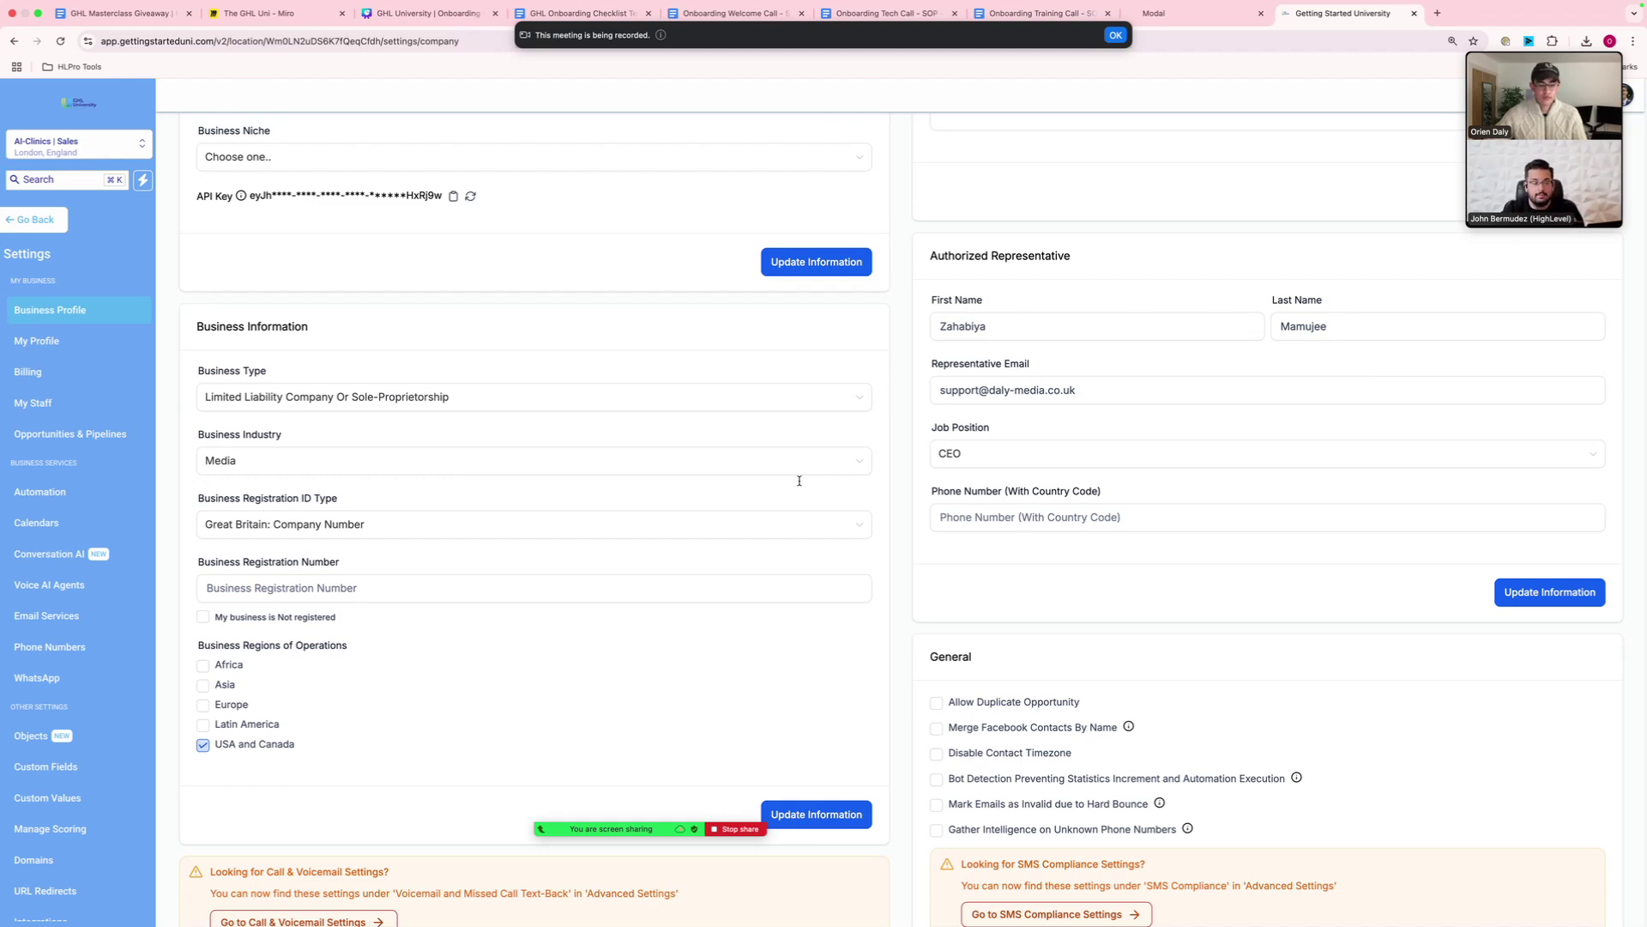
scroll(799, 481, down, 5)
scroll(801, 481, up, 6)
scroll(802, 483, up, 6)
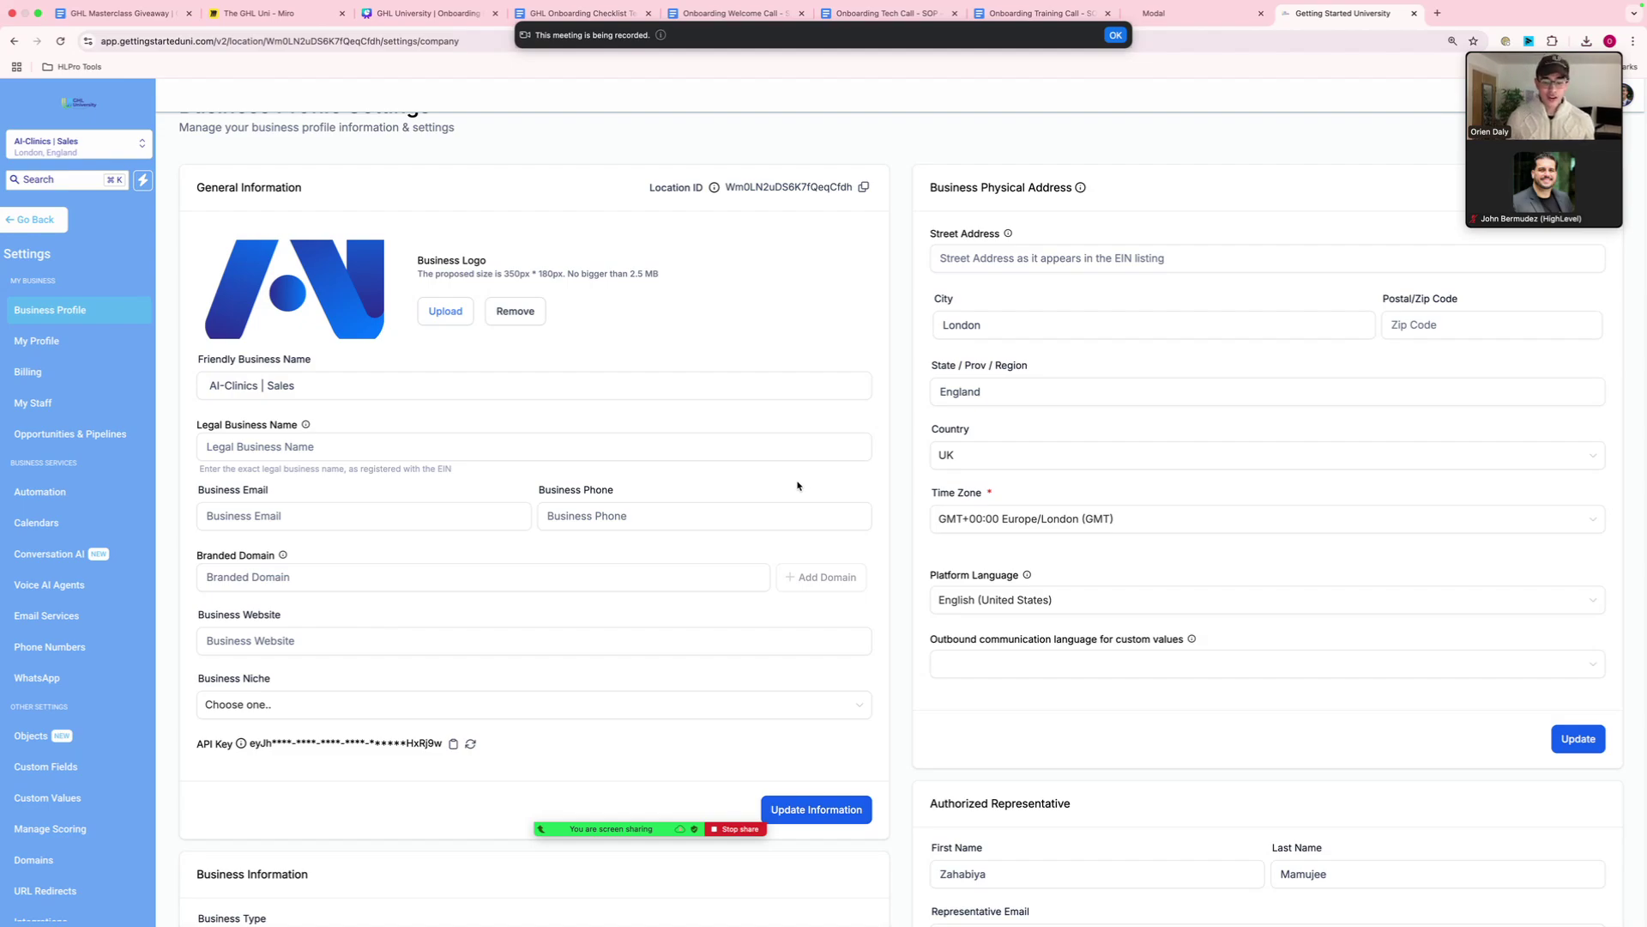
Consult the Business Profile slide again and return to the General Information section of the settings.
key(ctrl+Left)
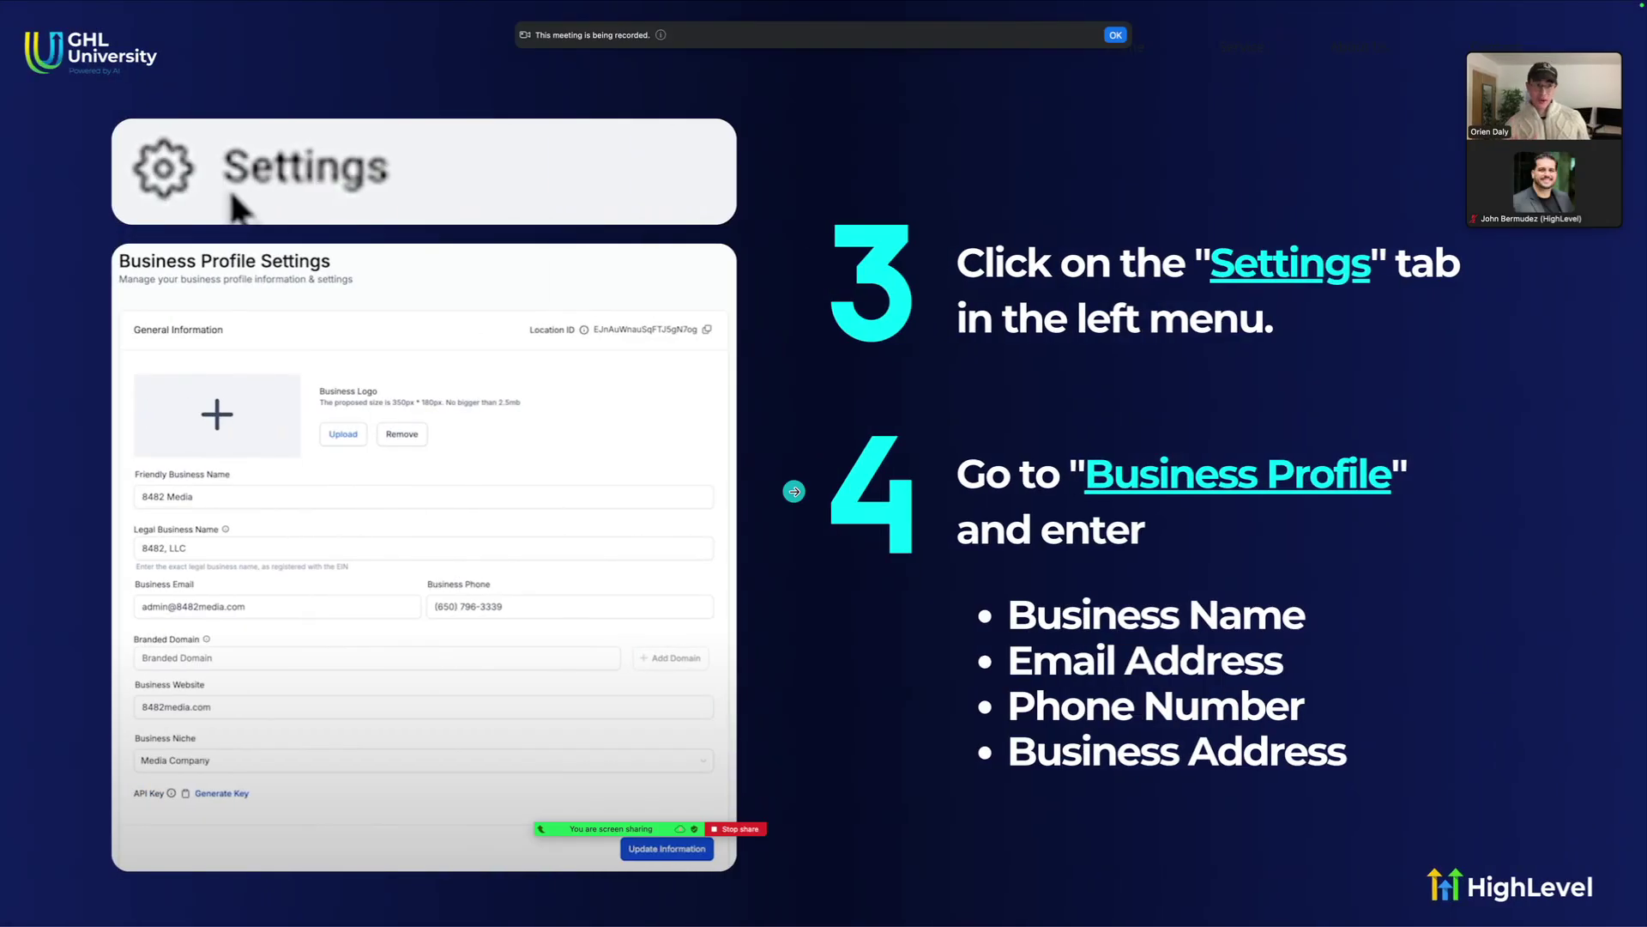
key(ctrl+Right)
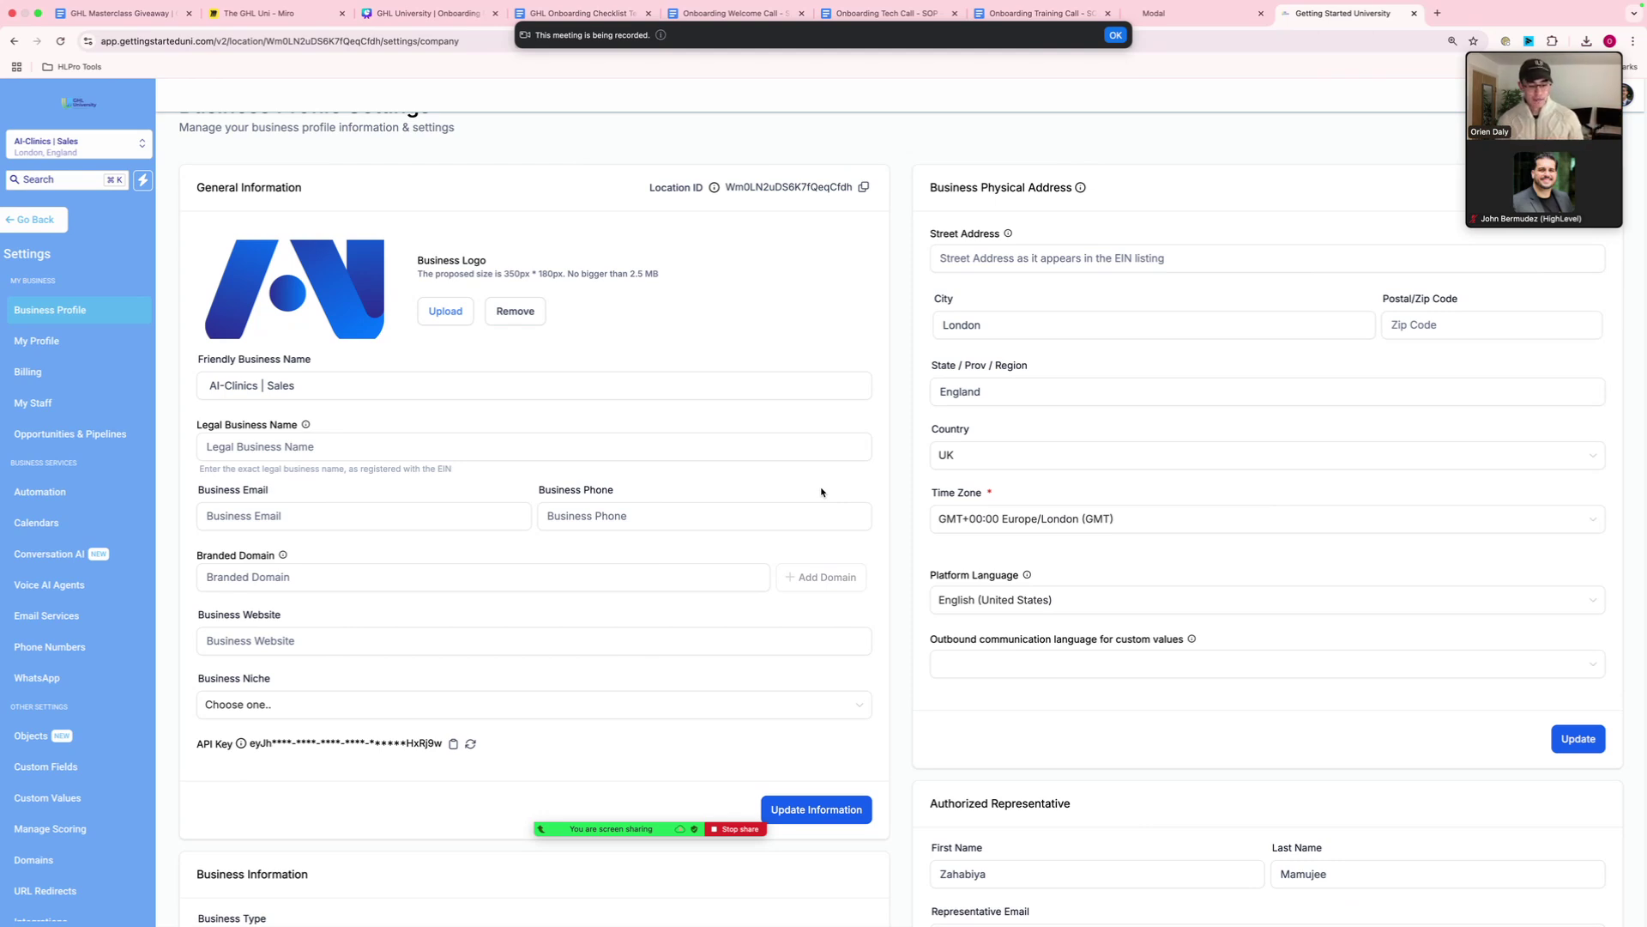
scroll(821, 491, down, 2)
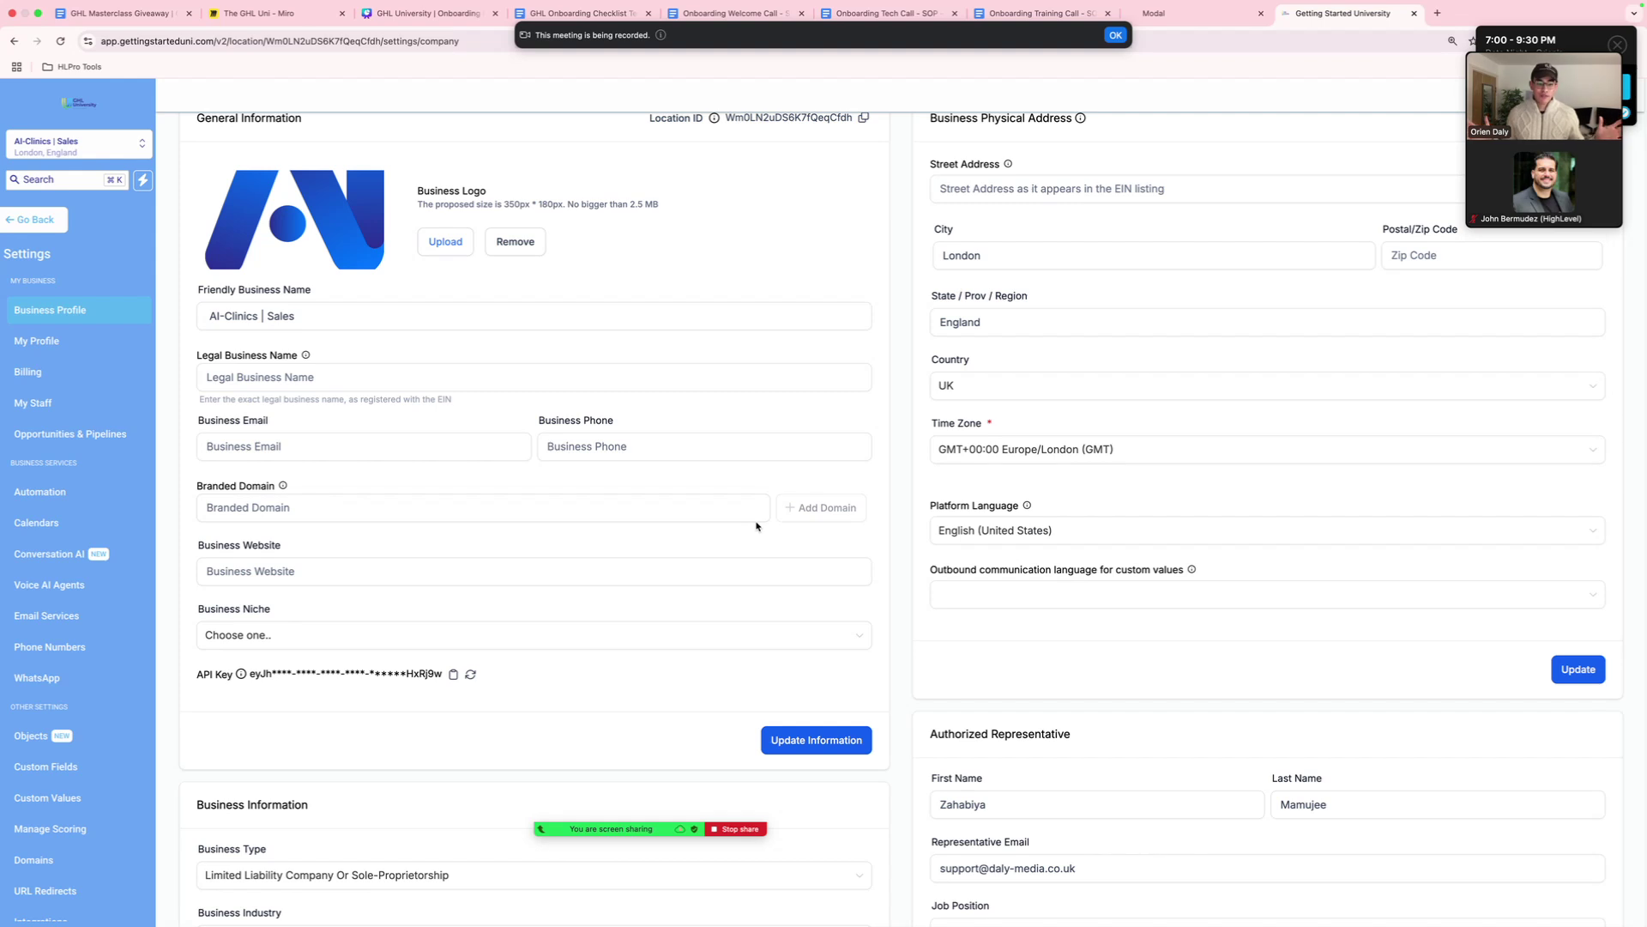
Dismiss the calendar notification and reposition the meeting's video thumbnails so they cover less of the page.
drag(1617, 80, 1609, 47)
click(1611, 45)
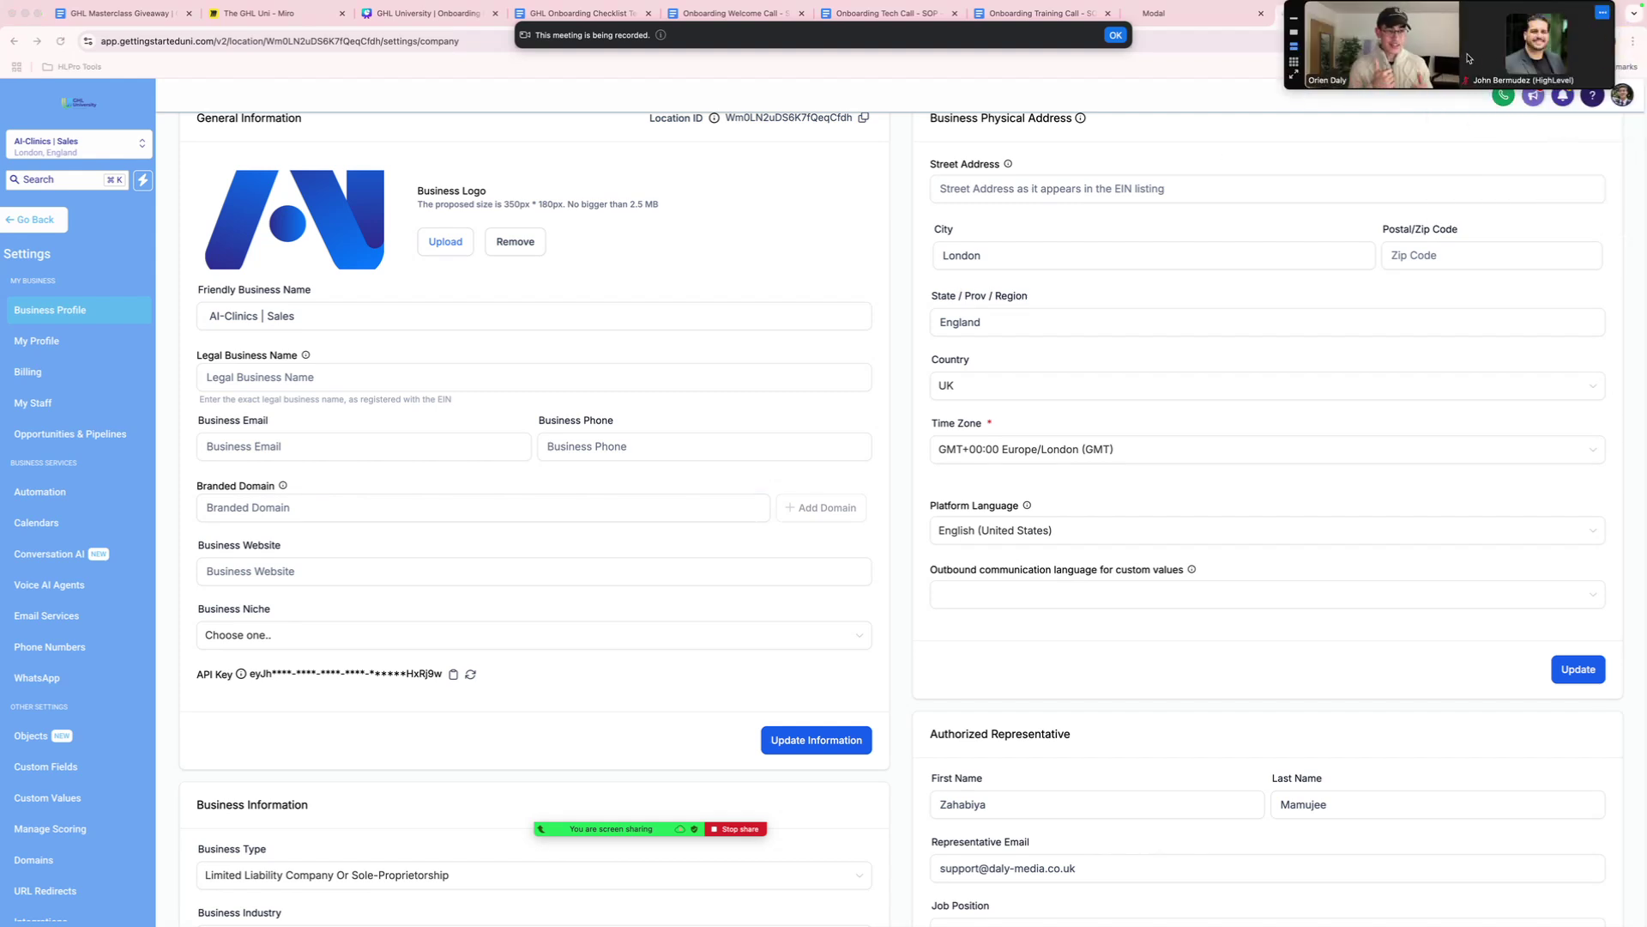
drag(1419, 73, 1466, 178)
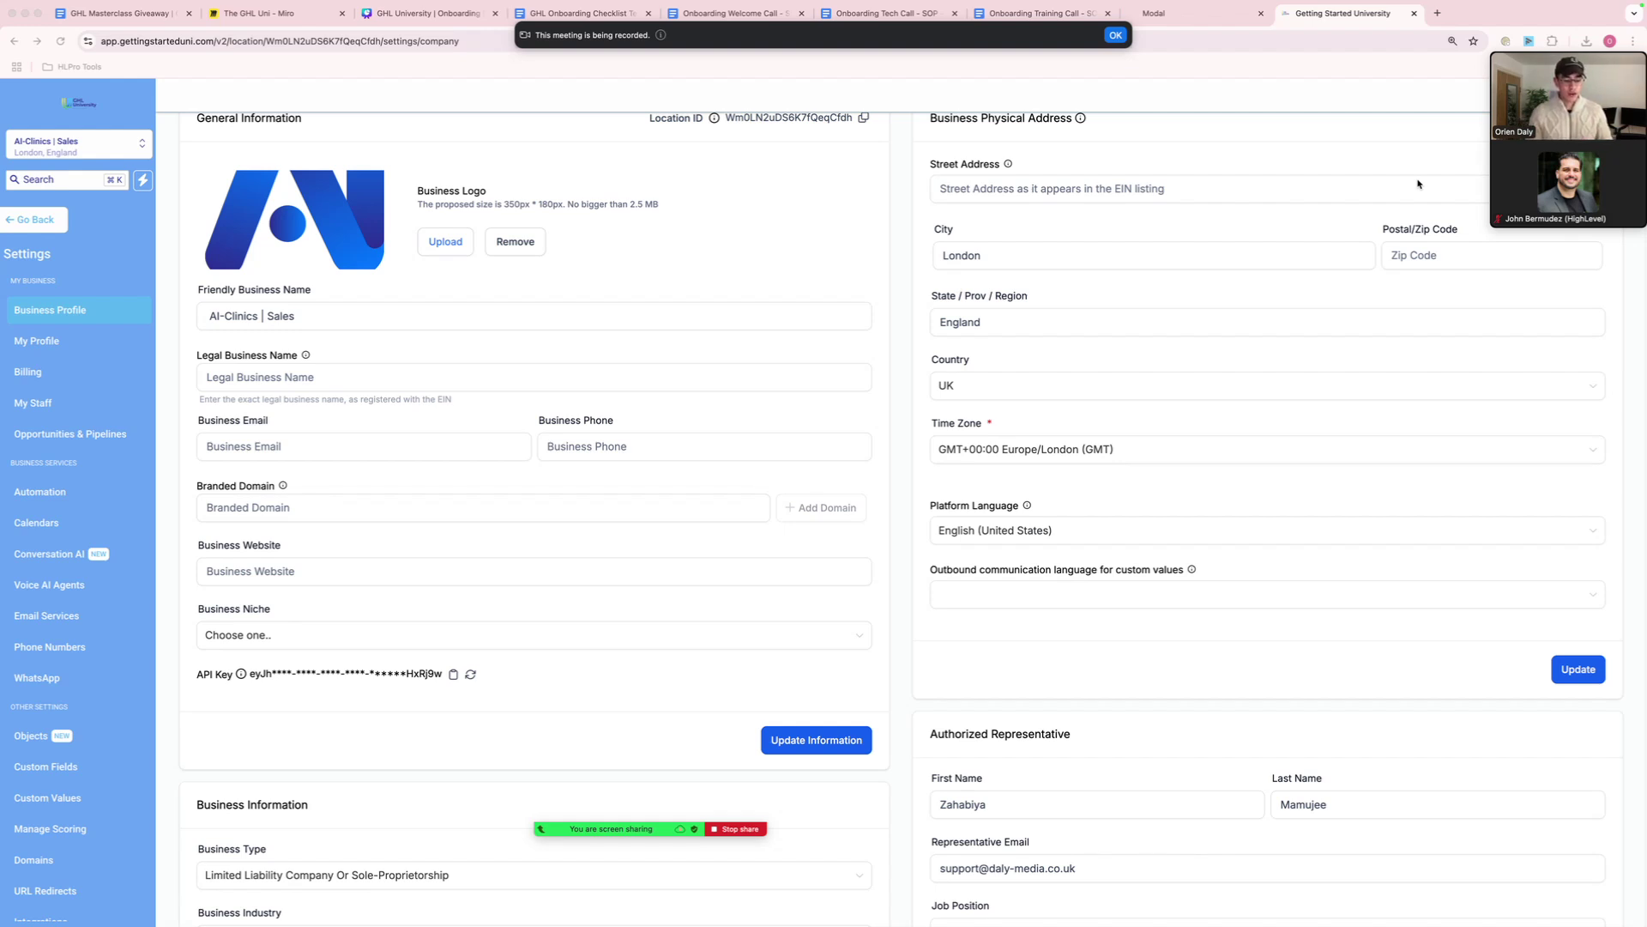
Examine the Authorized Representative and Business Information sections and return to the business's general details.
scroll(1418, 183, down, 6)
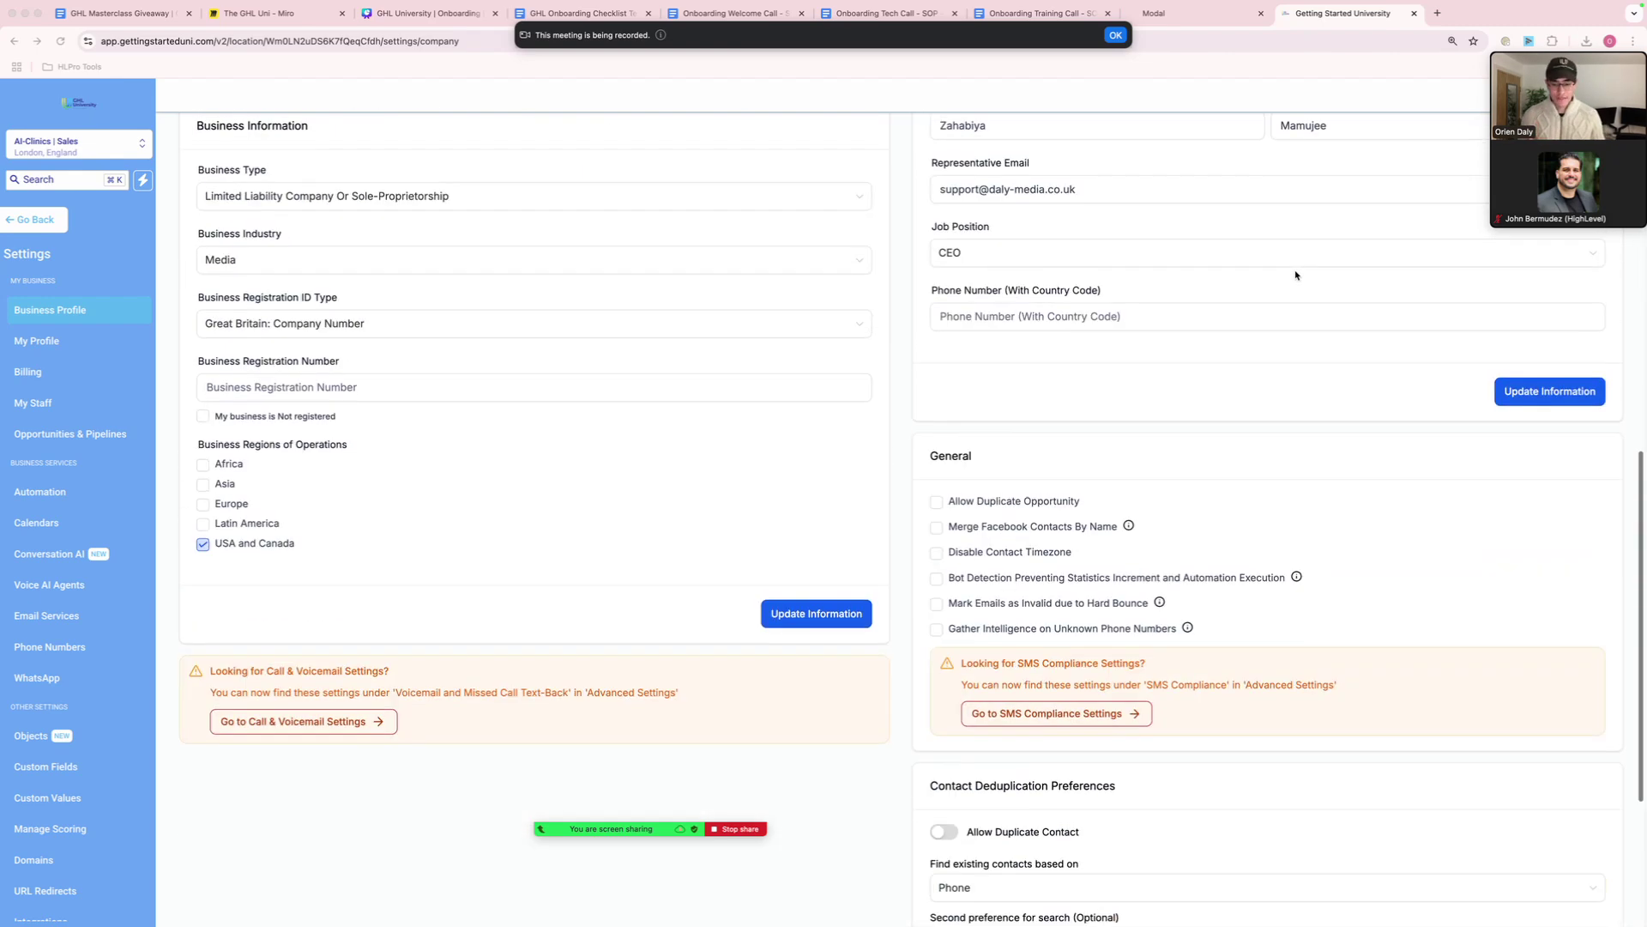
scroll(1296, 274, up, 1)
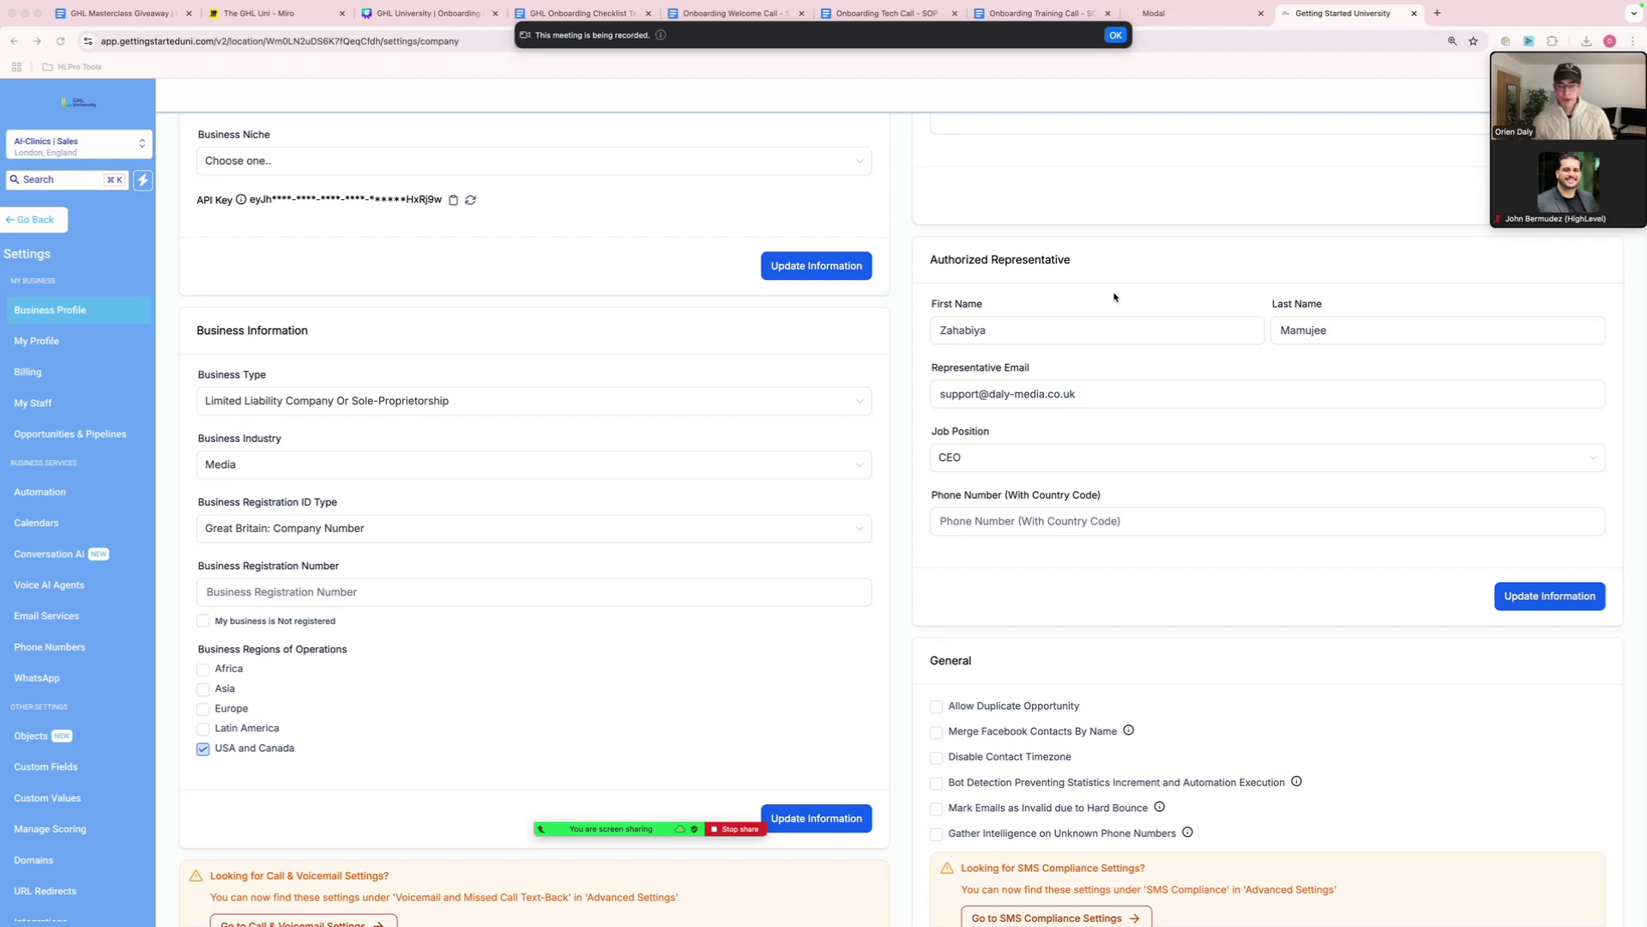
scroll(544, 281, down, 2)
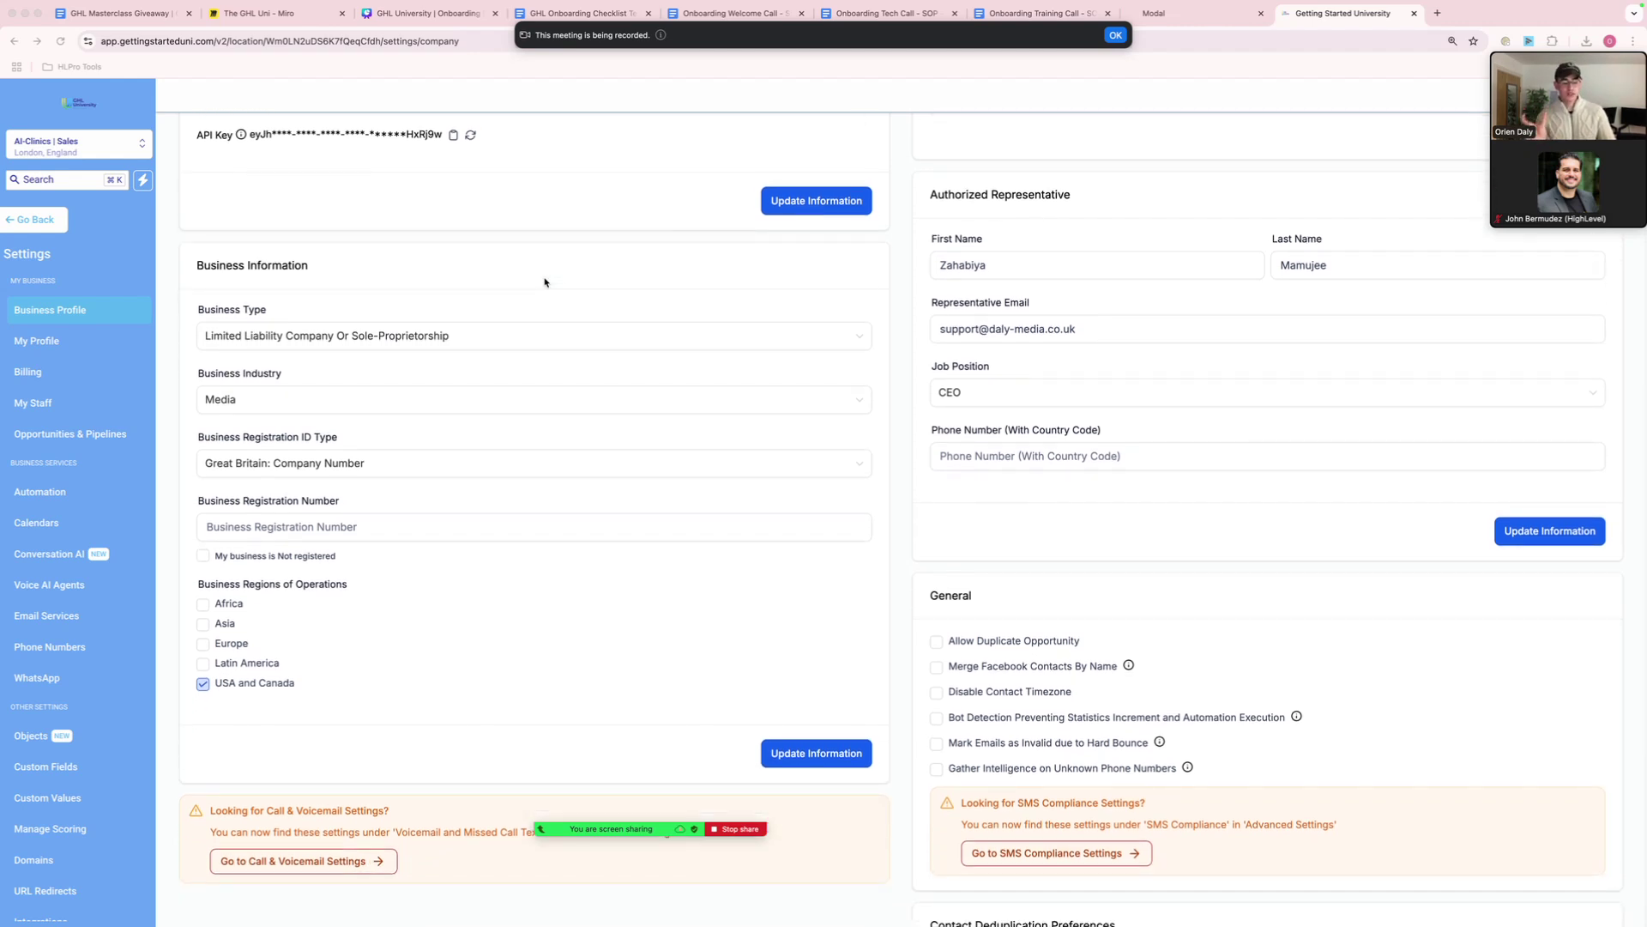
scroll(545, 281, down, 1)
scroll(546, 282, up, 7)
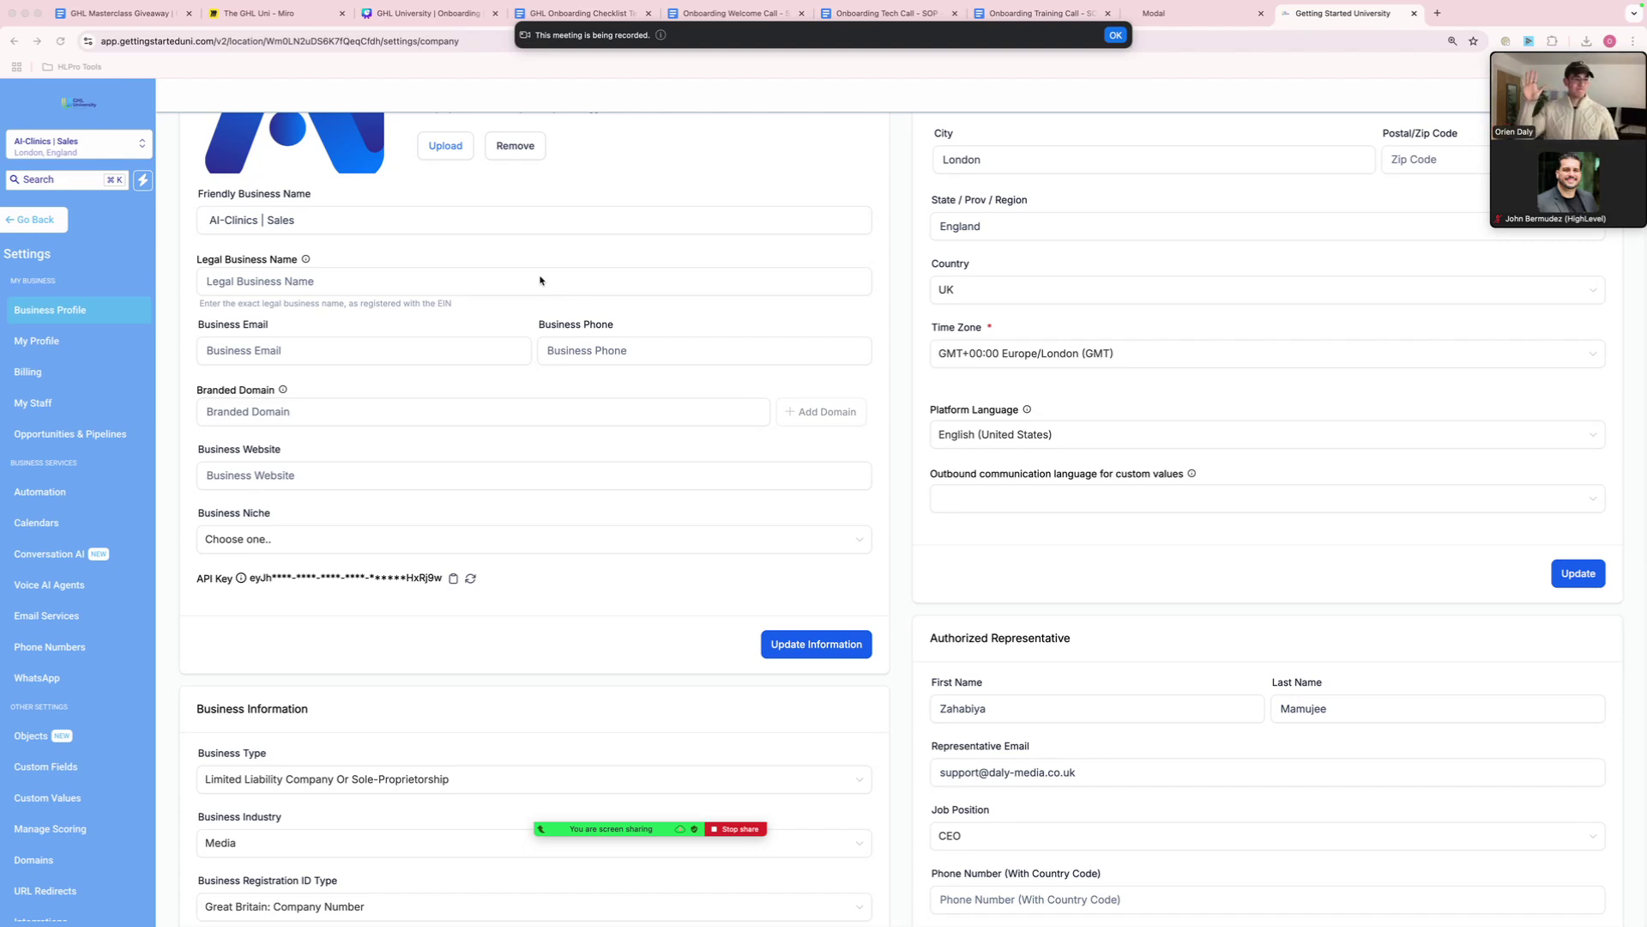
Present the slide on uploading a business logo and saving, and show the Business Logo area in the account.
key(ctrl+Left)
click(1507, 409)
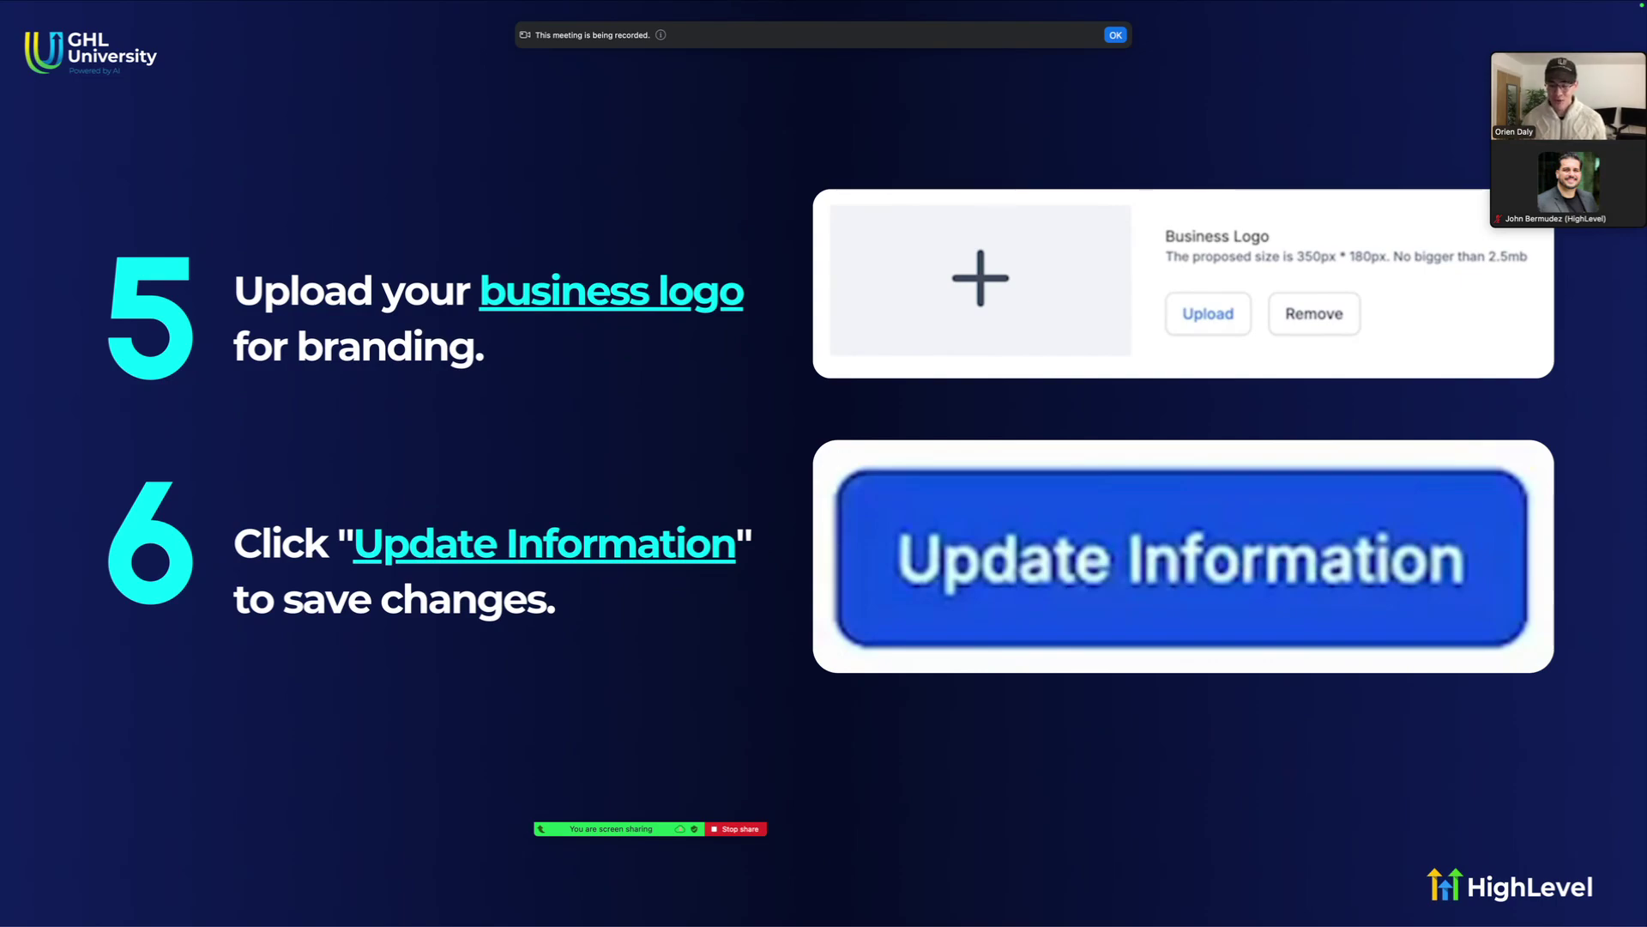
key(ctrl+Right)
scroll(907, 389, up, 2)
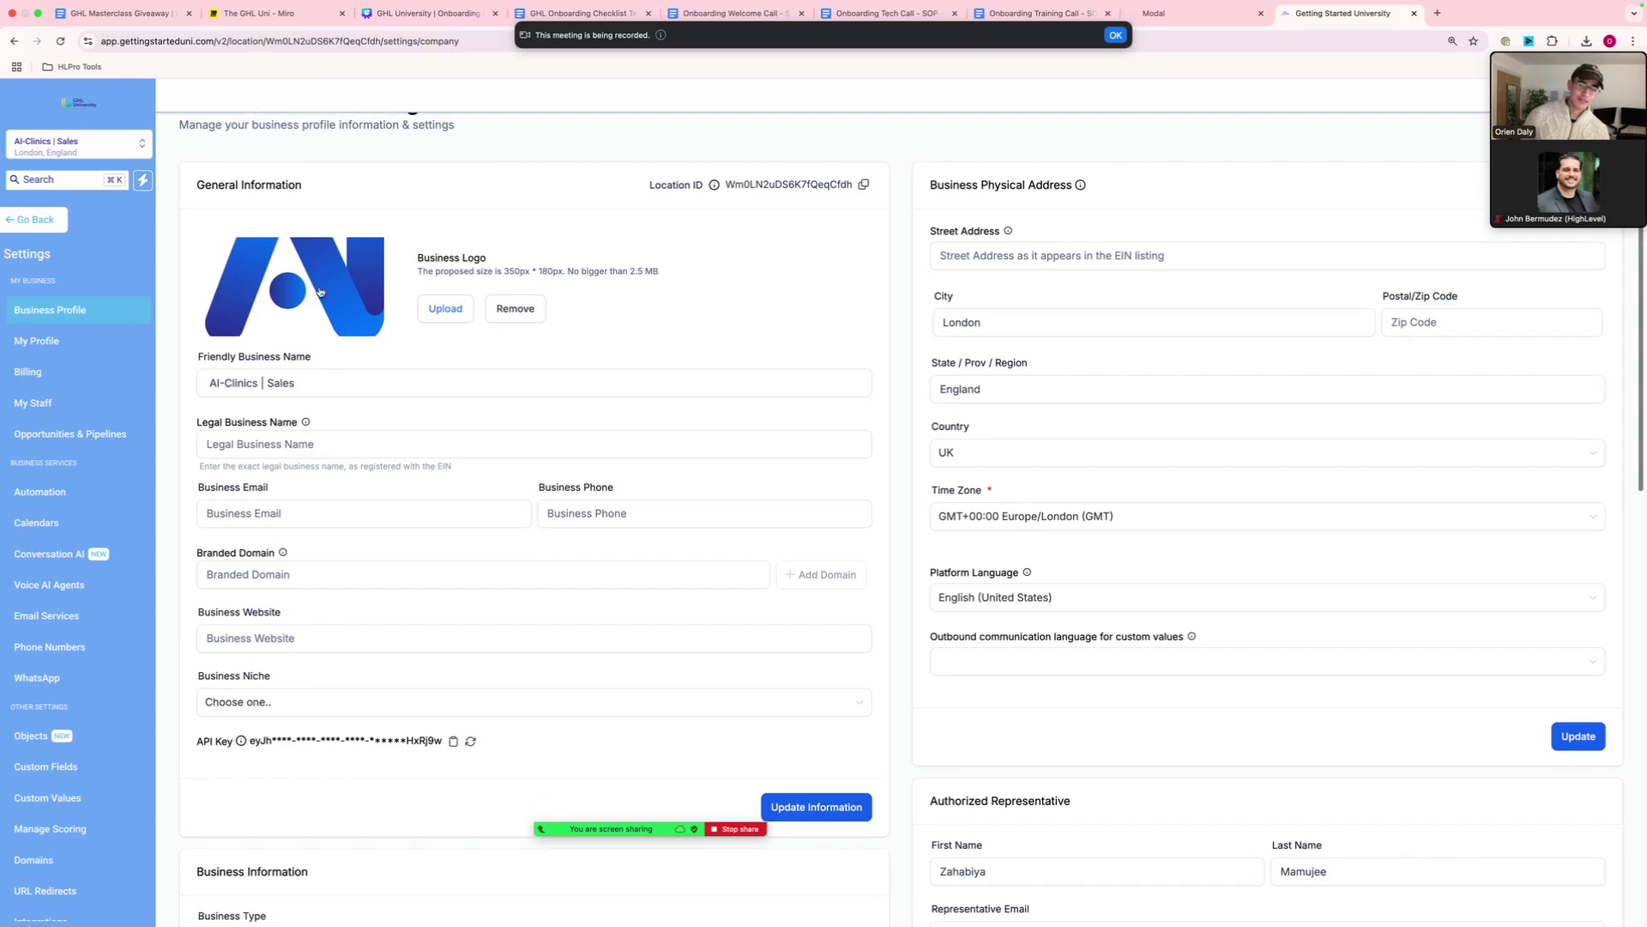
Consult the slide on business structure, representative and registration number, and point out the Representative Email field in the account.
key(ctrl+Left)
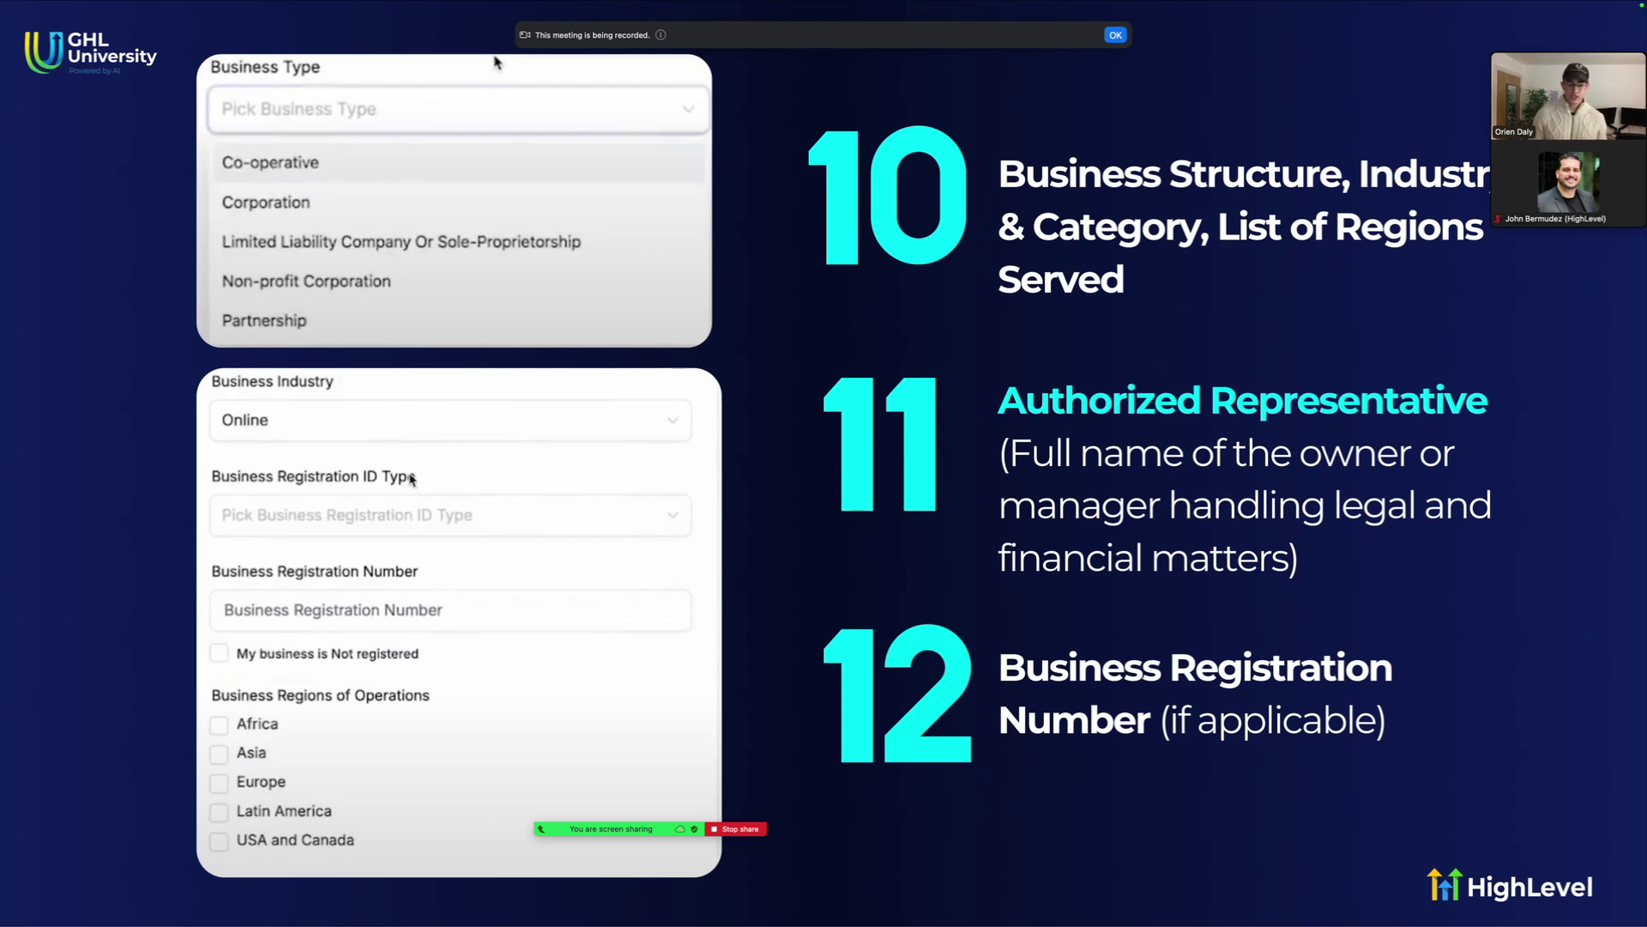
key(ctrl+Right)
scroll(1290, 596, down, 6)
click(1086, 414)
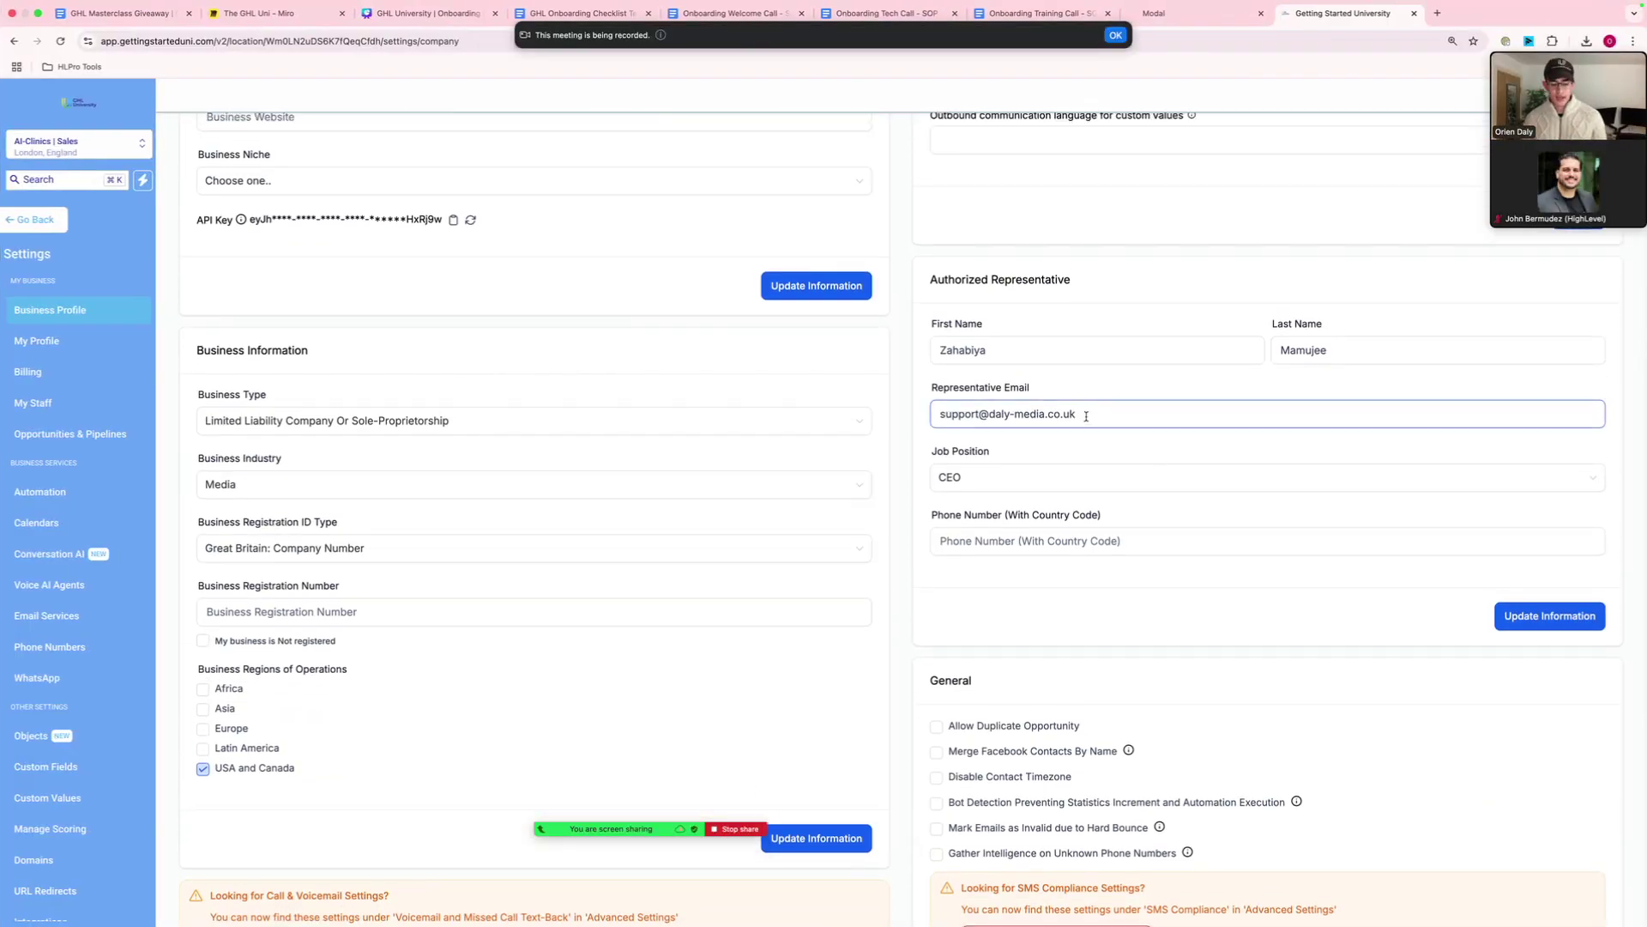
Advance the presentation past the Authorized Representative slide to the Personal Profile slide on basic personal information.
key(ctrl+Left)
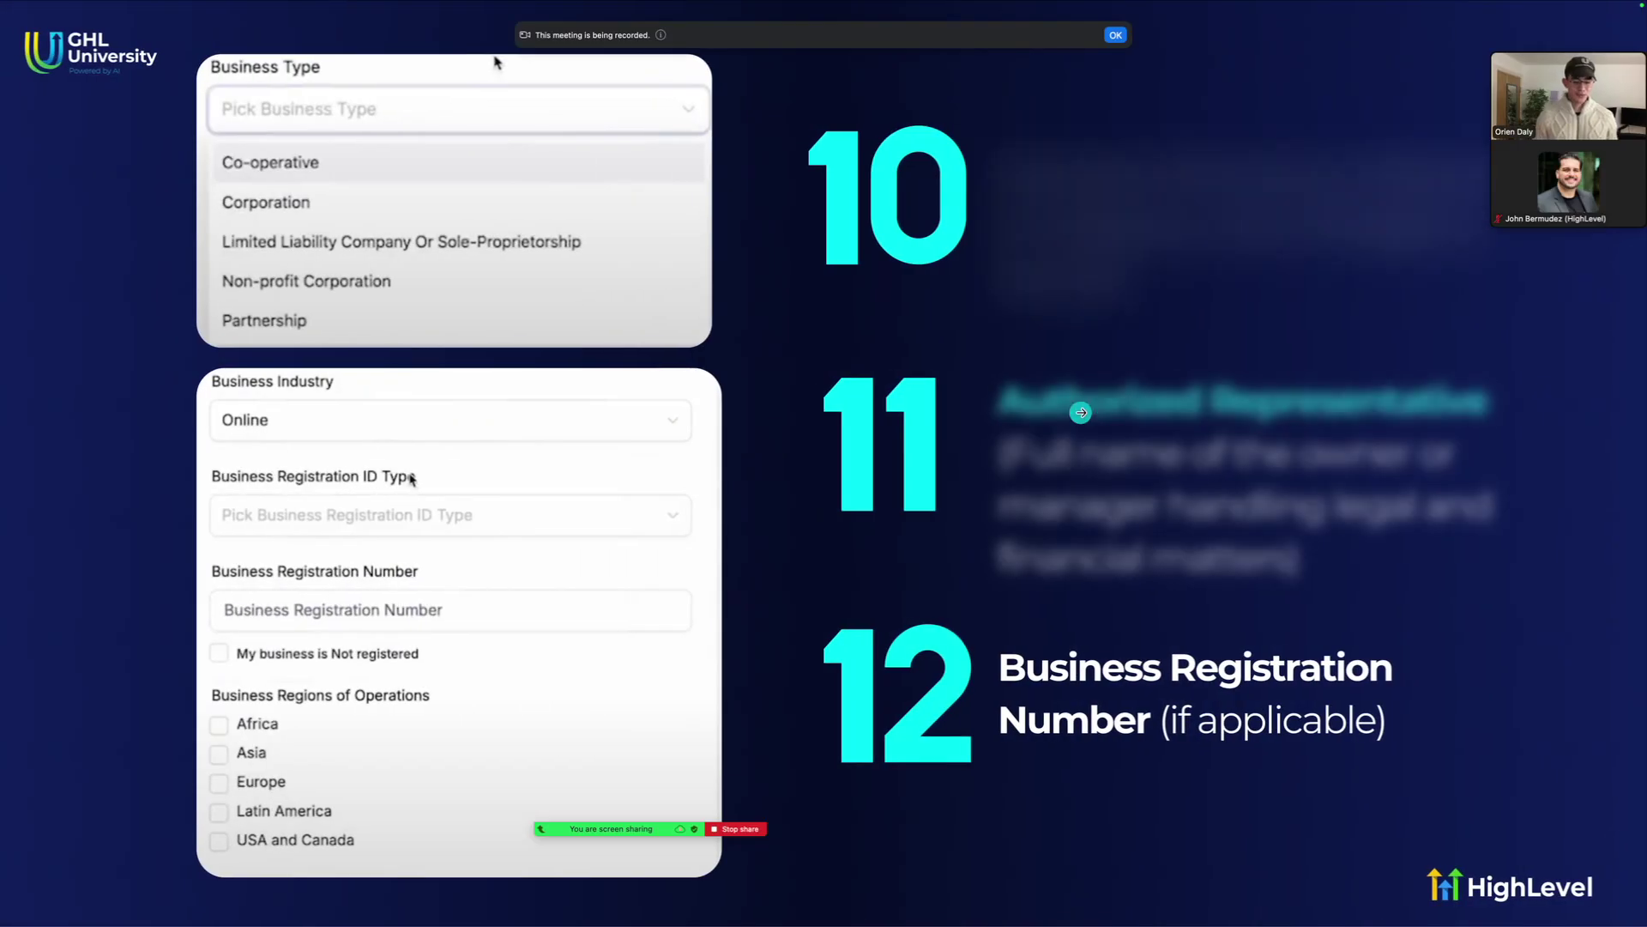
key(Right)
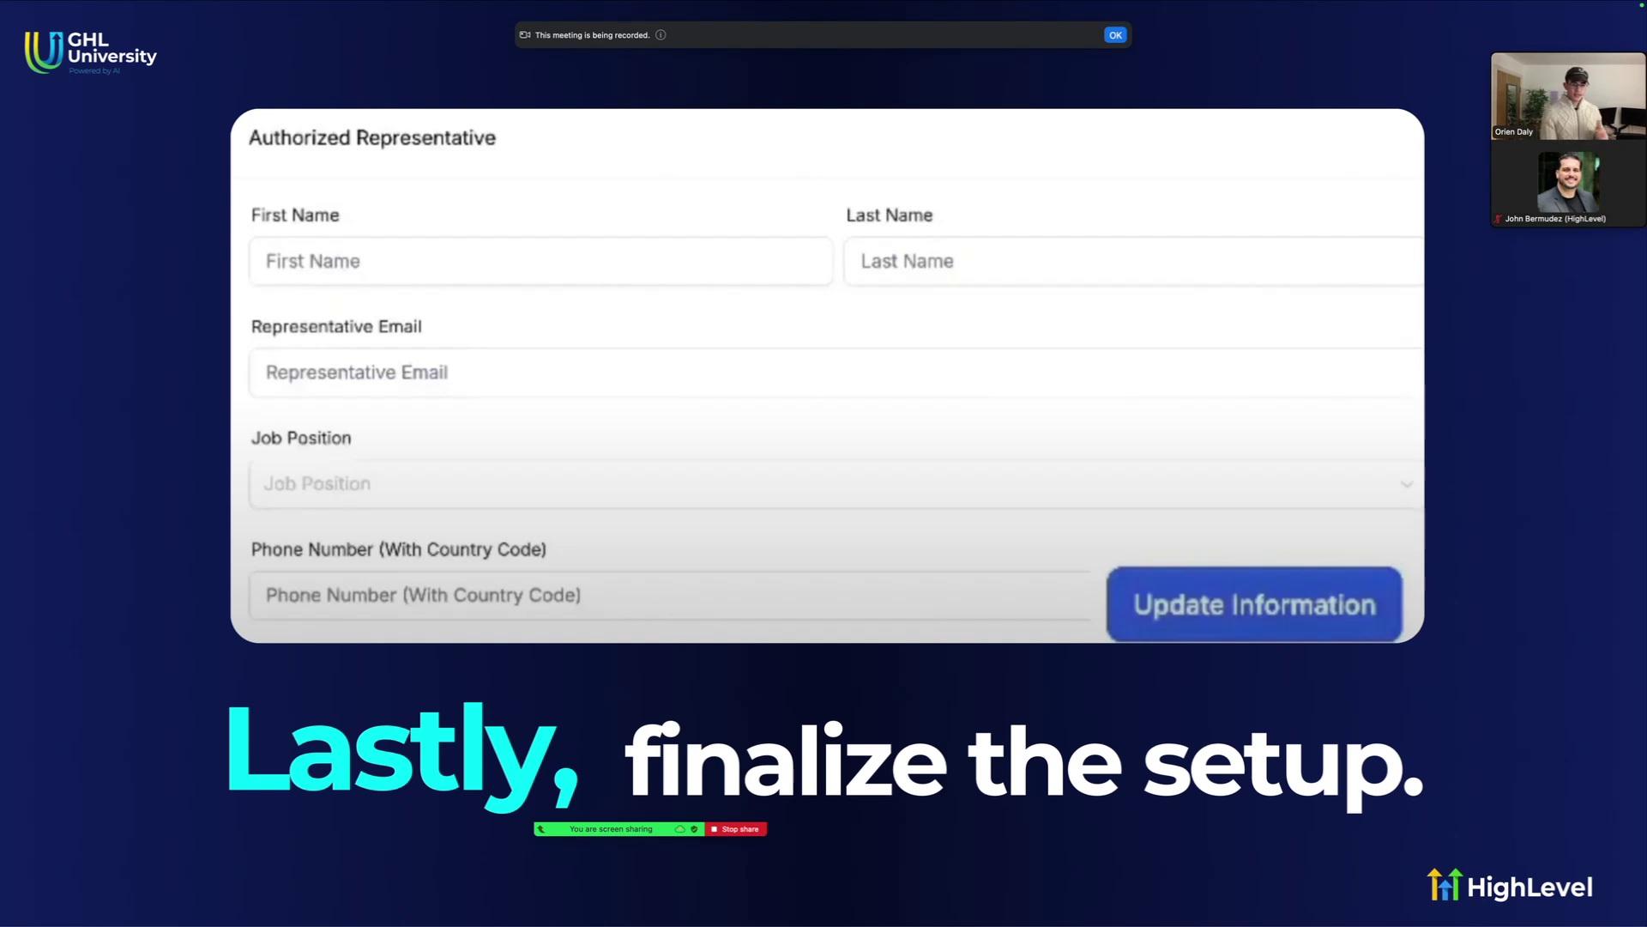
key(Right)
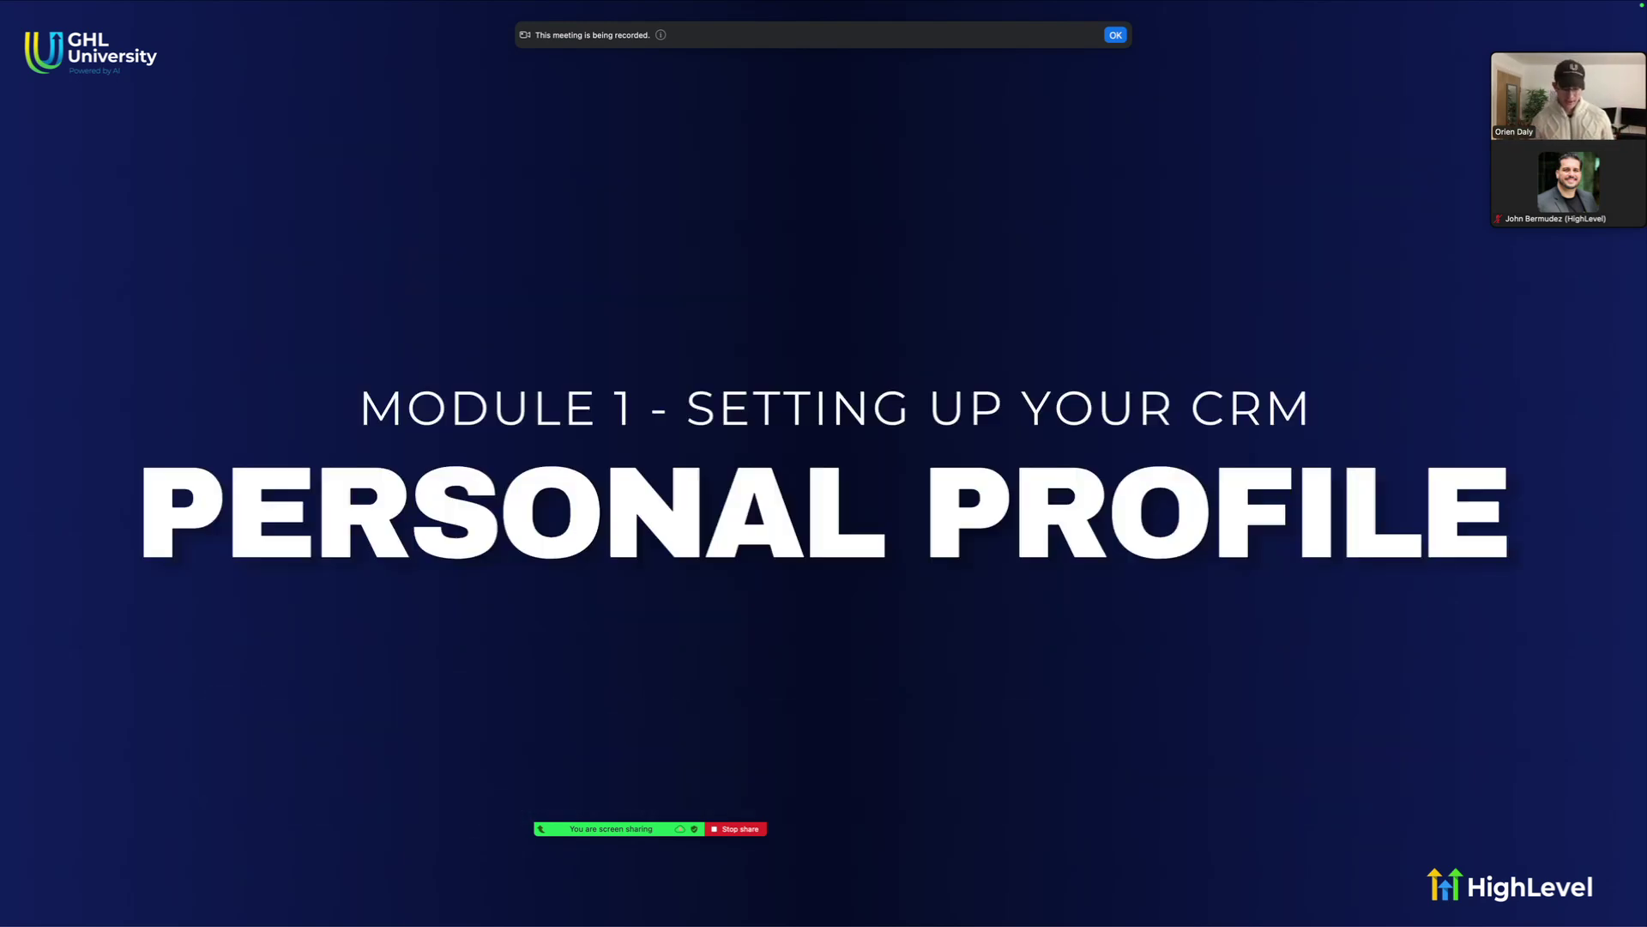
key(Right)
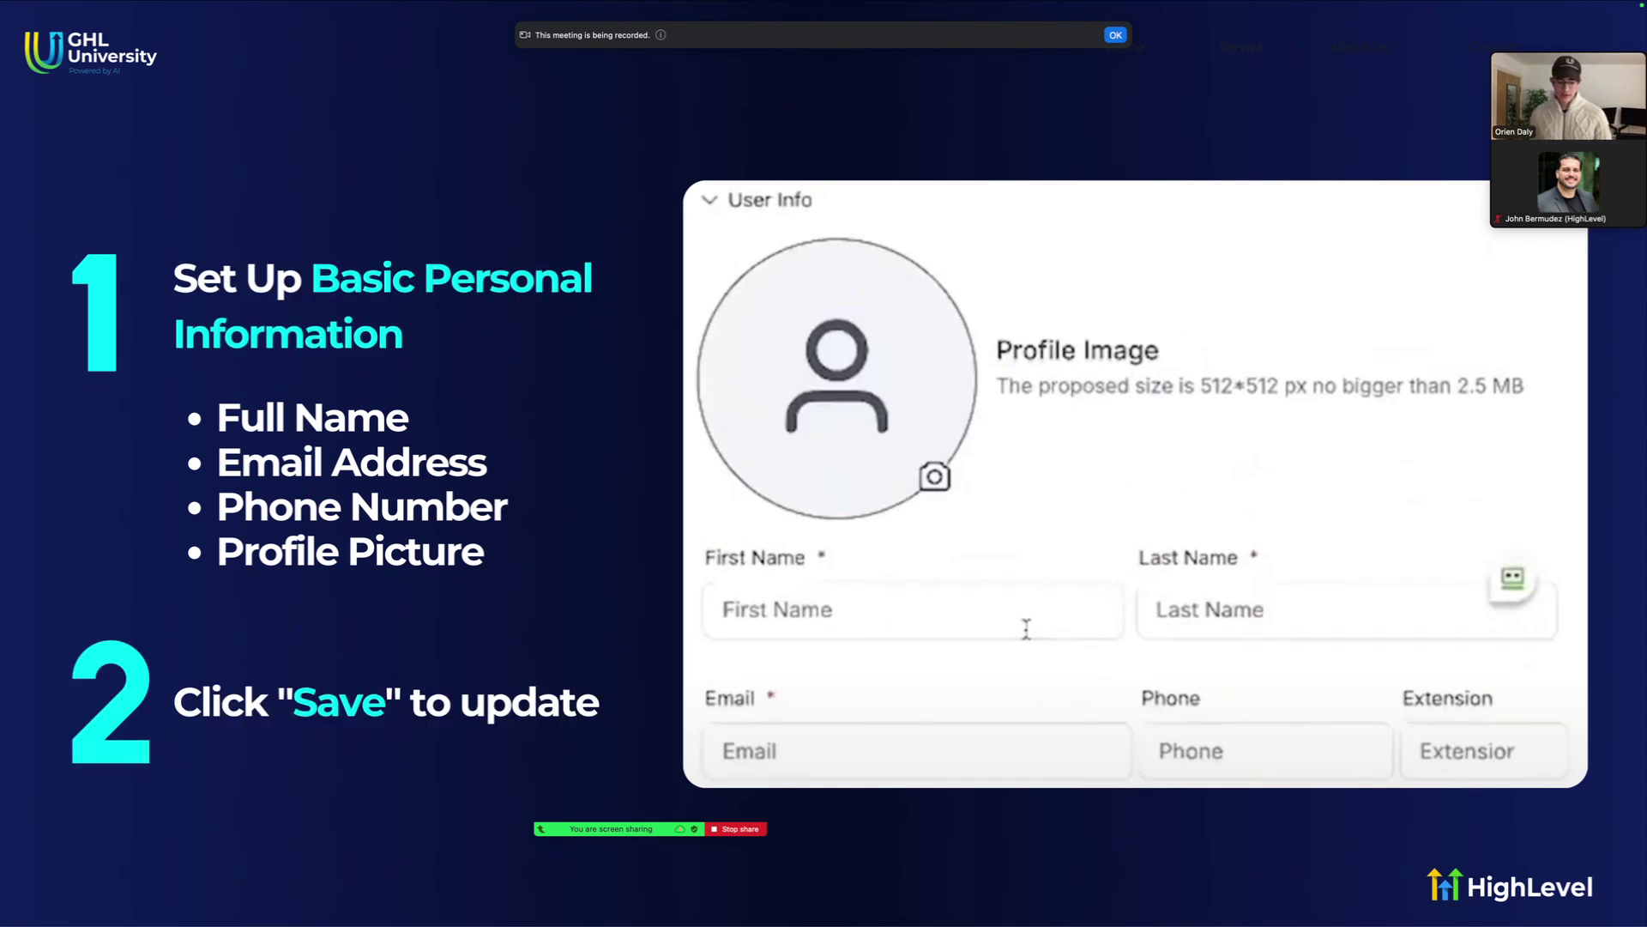
Open the account's My Profile settings and review the personal data, signature and two-way email sync sections.
key(ctrl+Right)
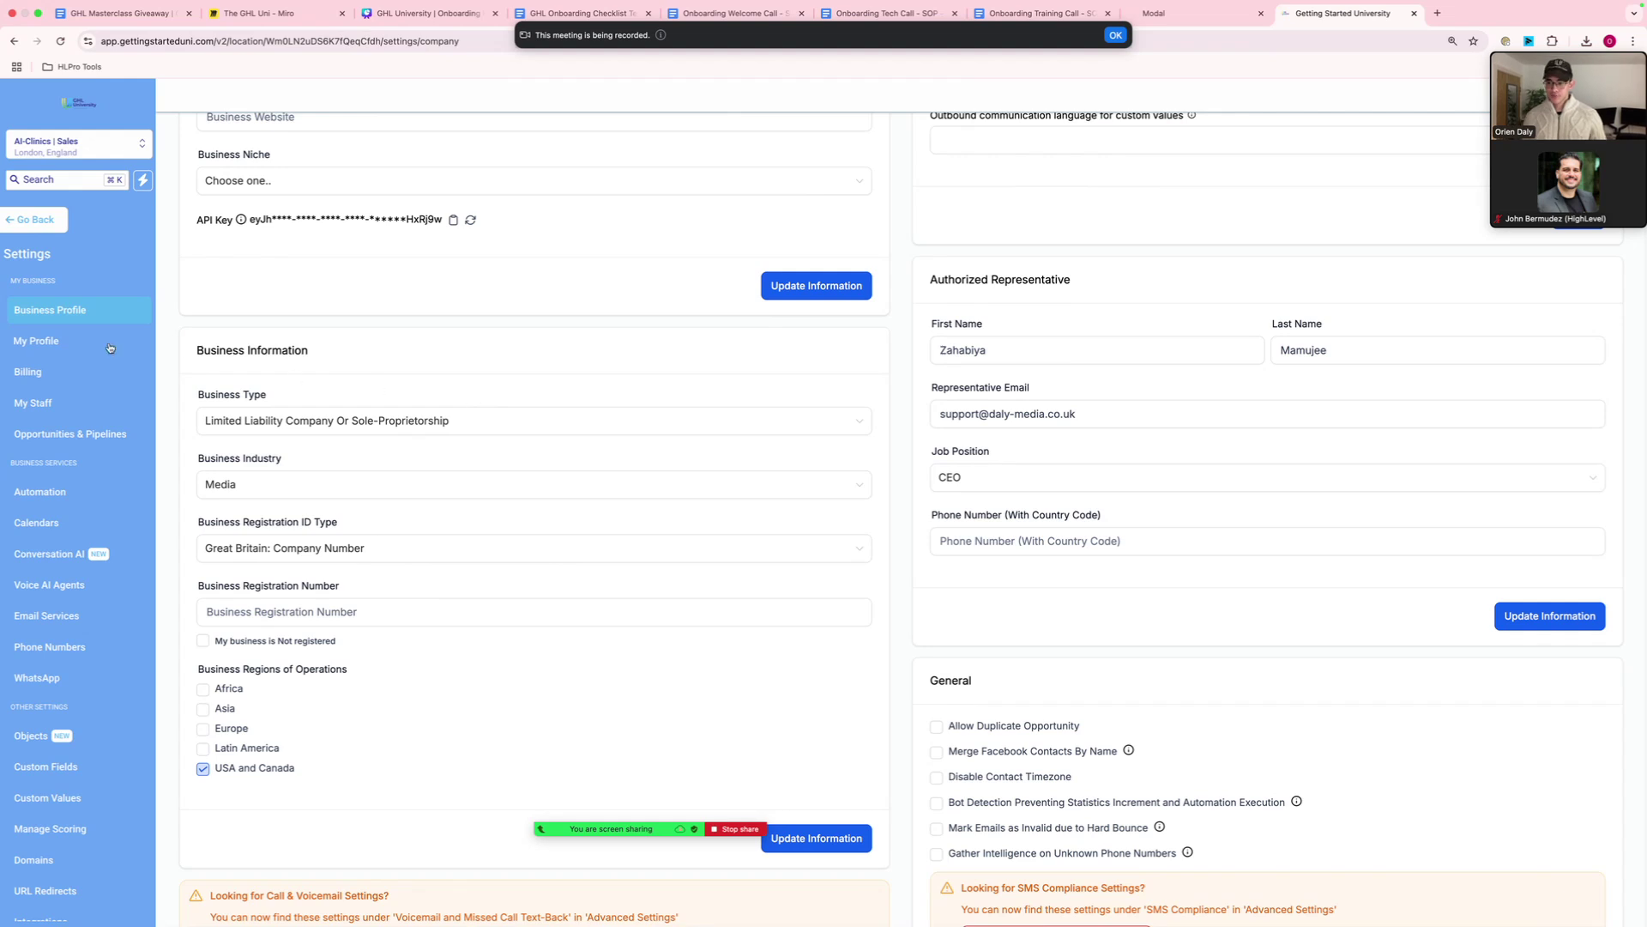
click(72, 345)
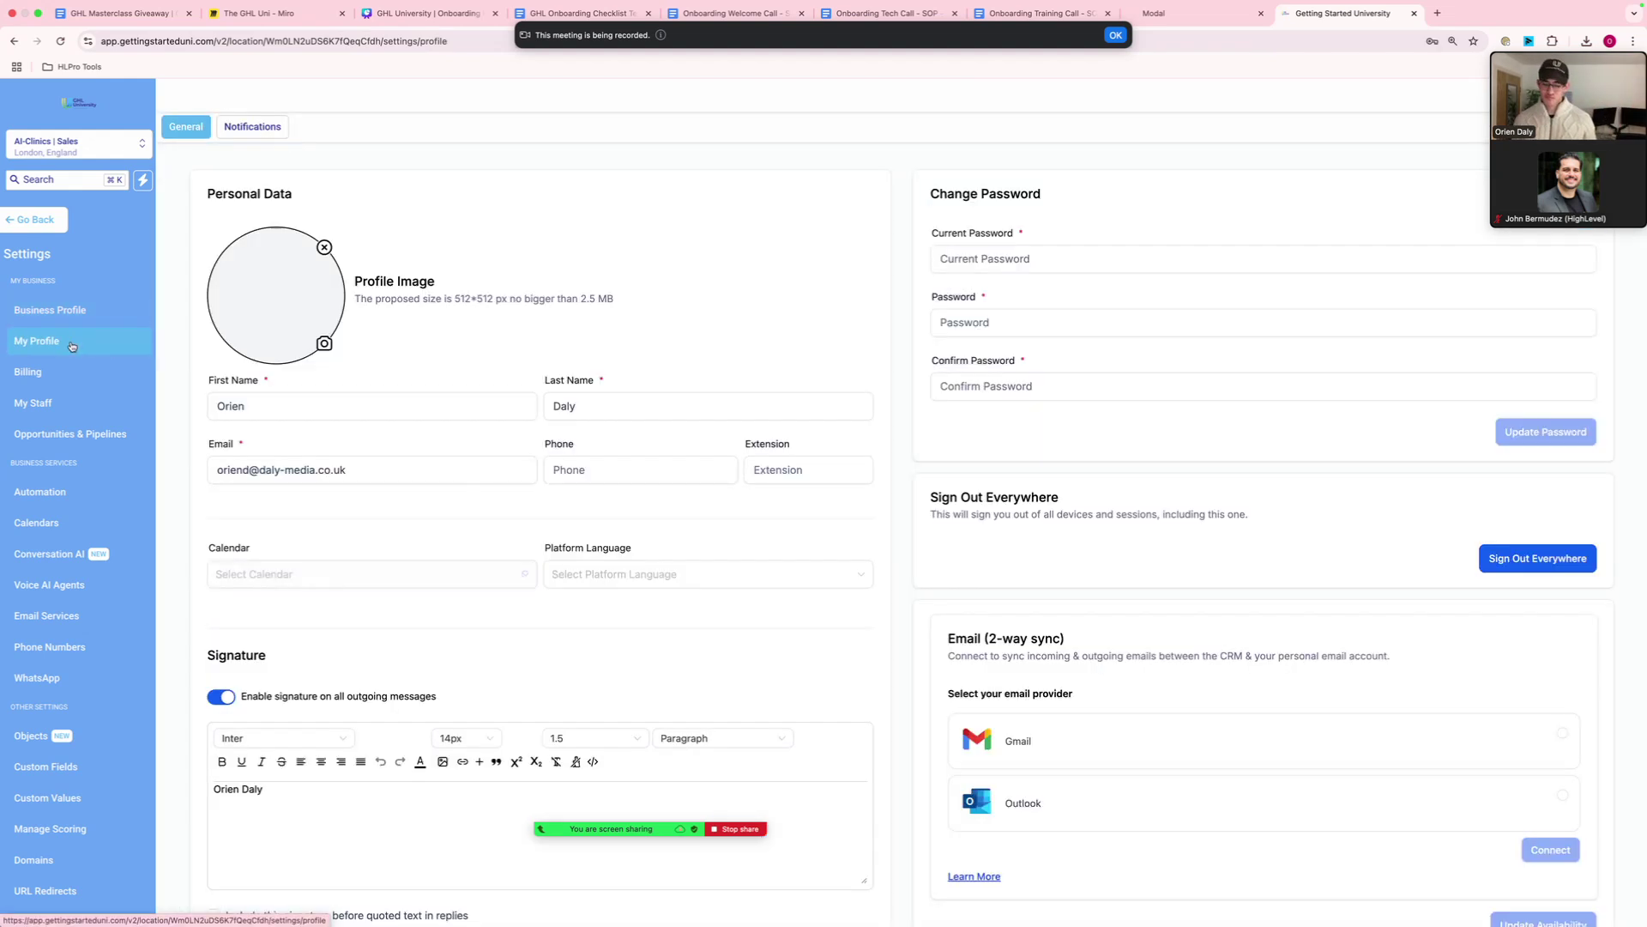
scroll(291, 558, down, 3)
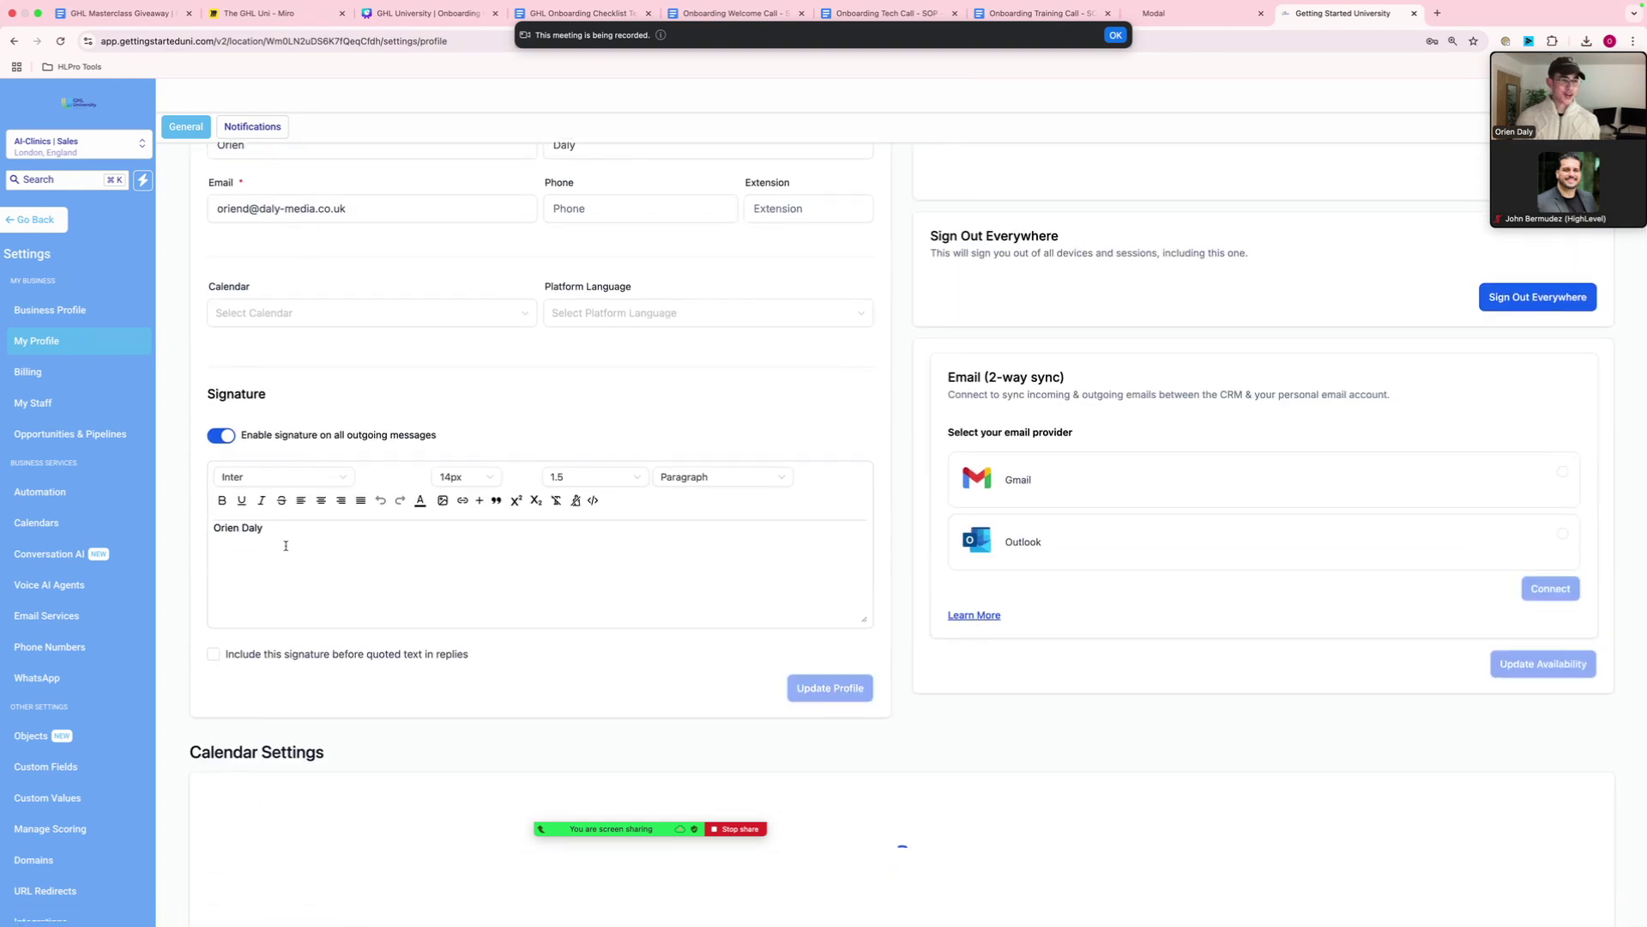
scroll(286, 546, up, 1)
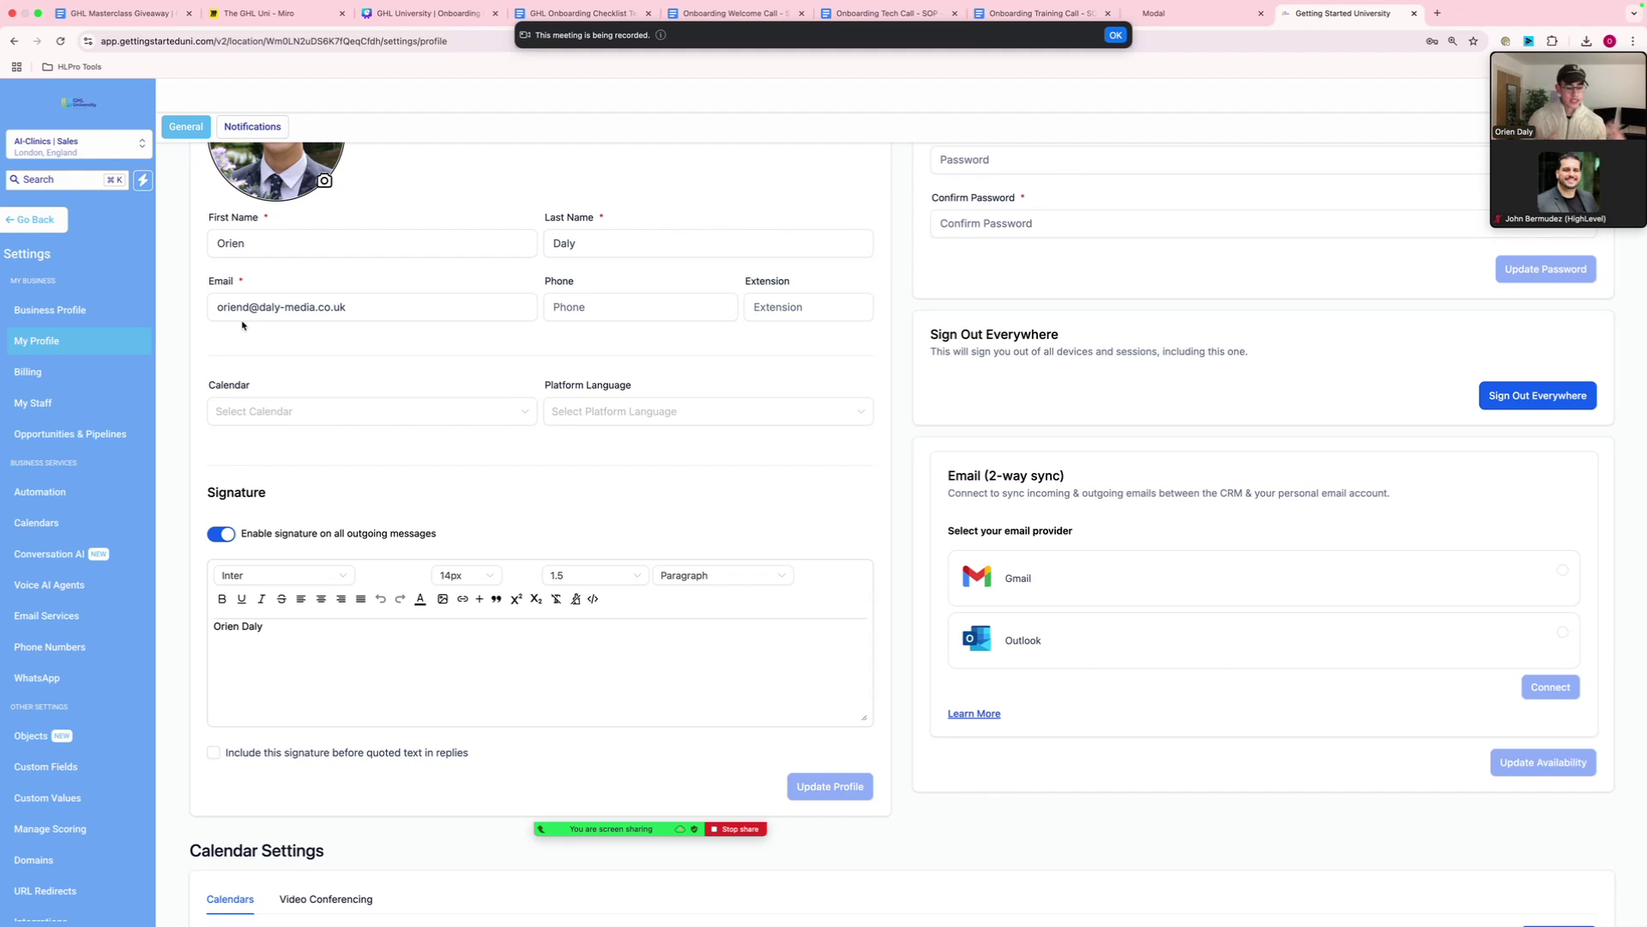
scroll(675, 465, up, 2)
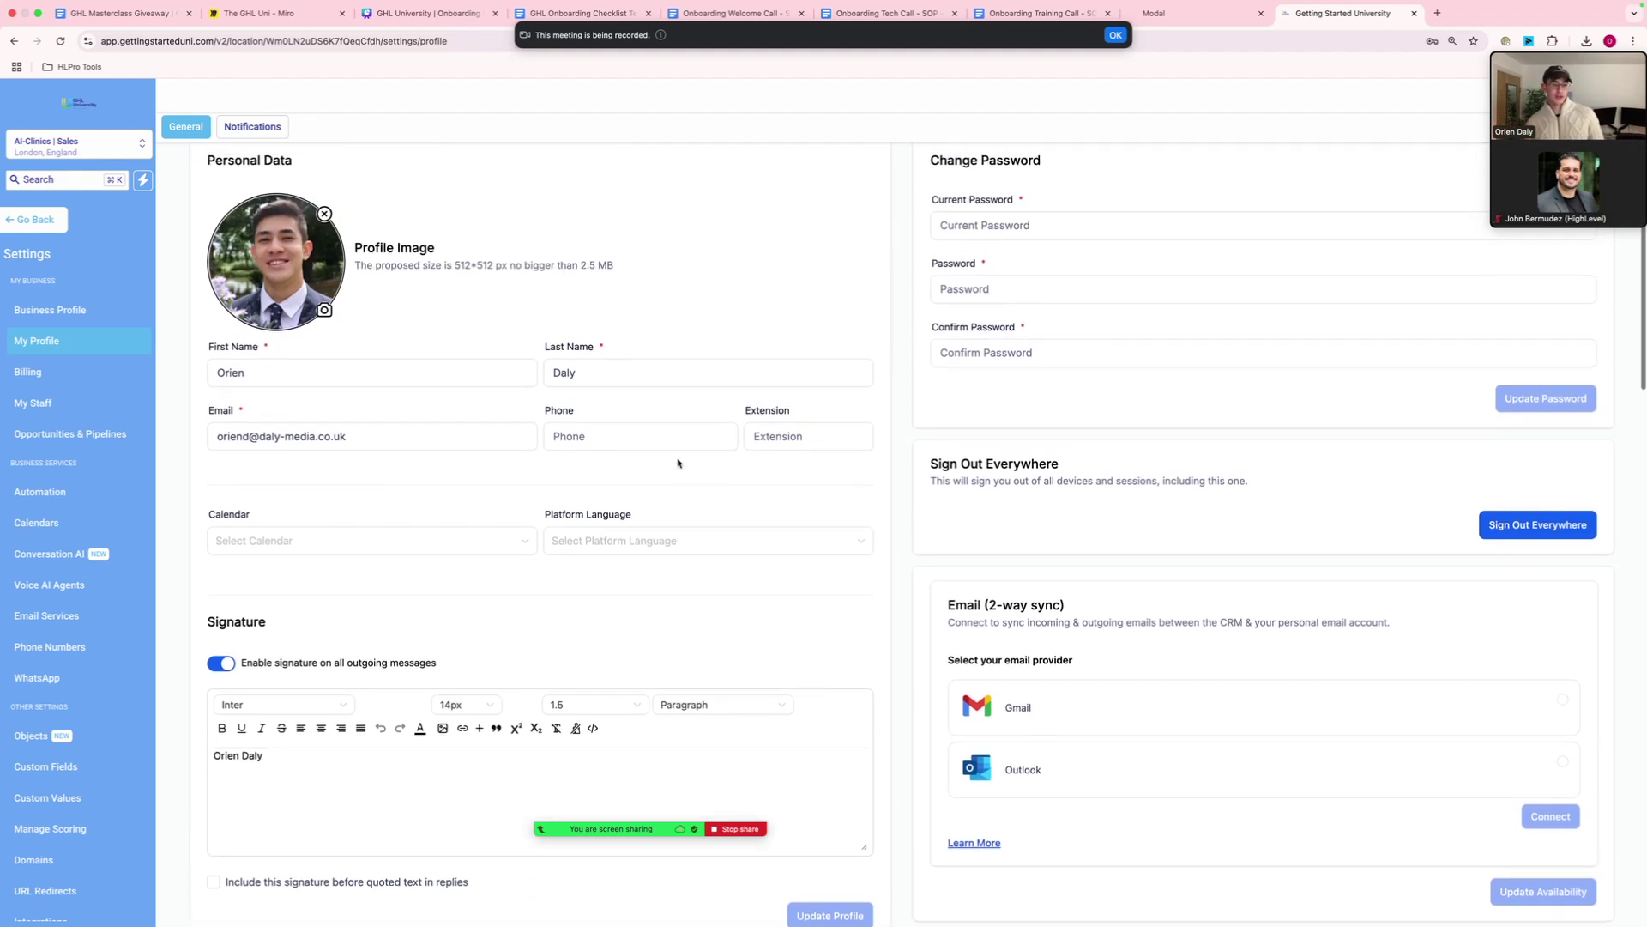
scroll(960, 337, down, 2)
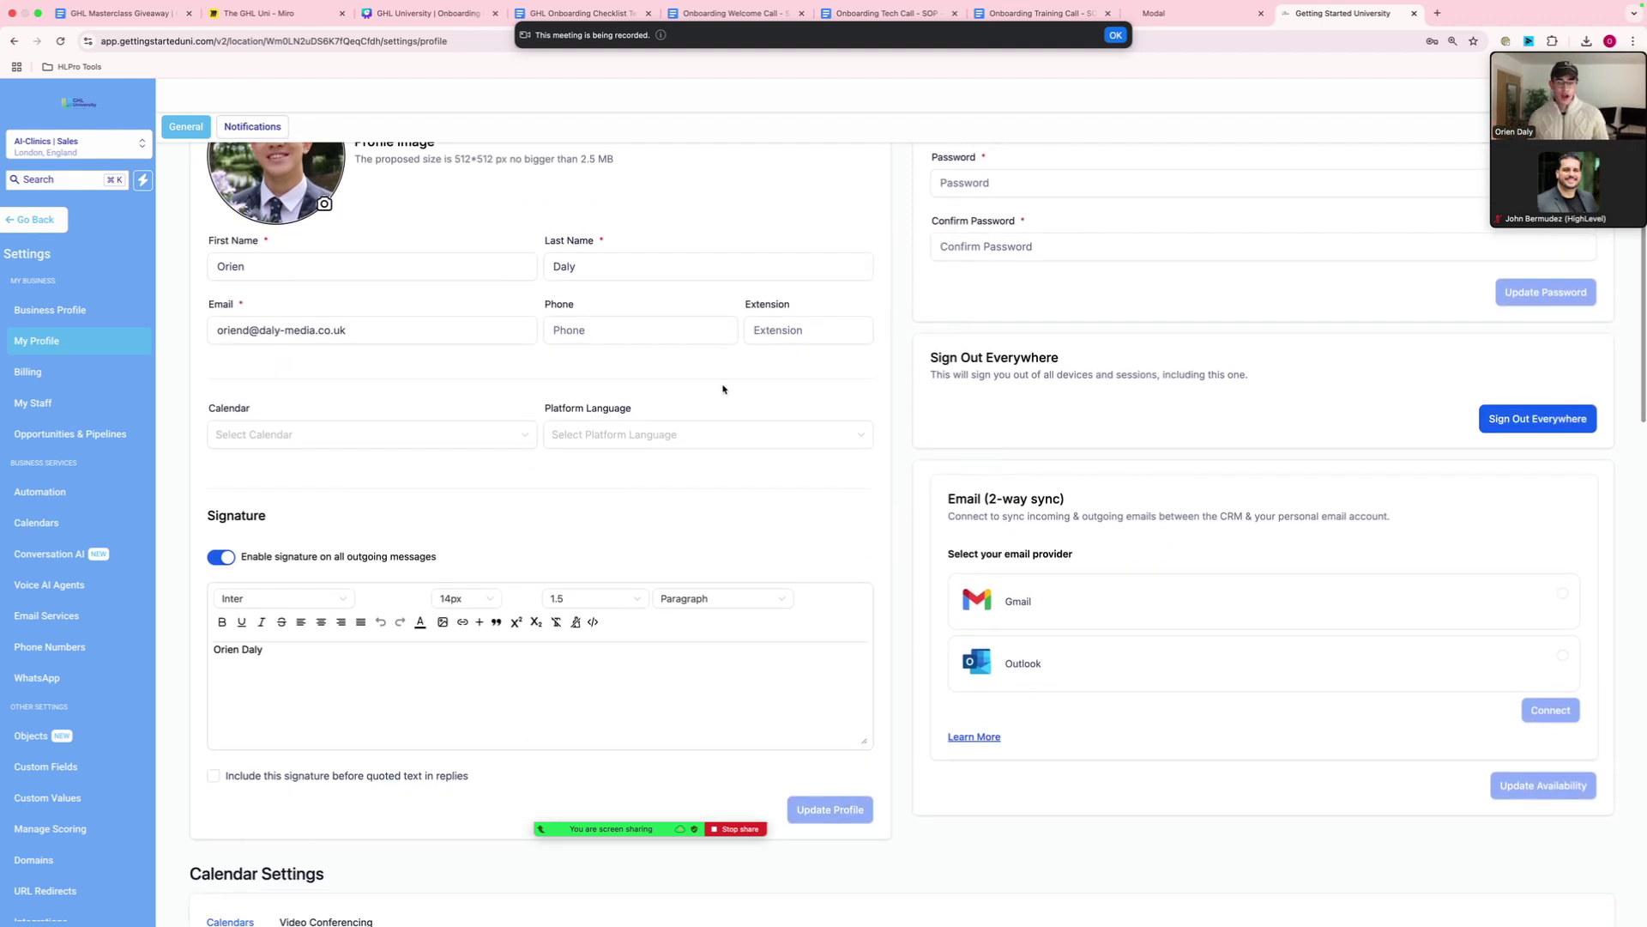
Compare the signature slide with the Signature section of My Profile, and advance the presentation to the default meeting location slide.
scroll(722, 389, down, 2)
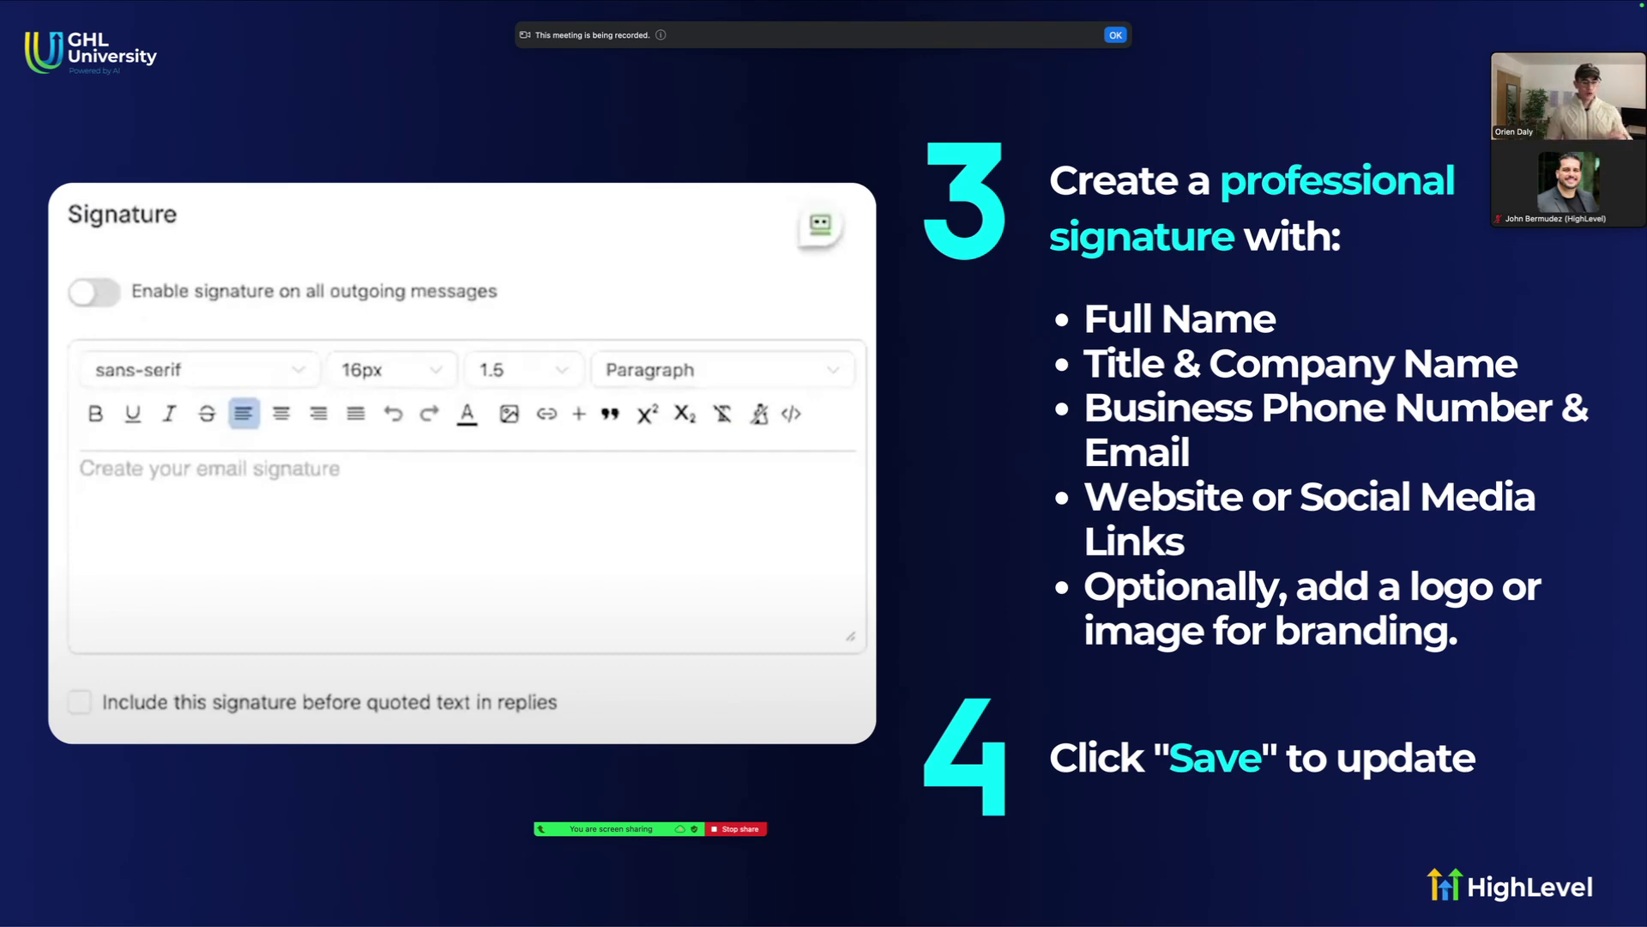
key(ctrl+Right)
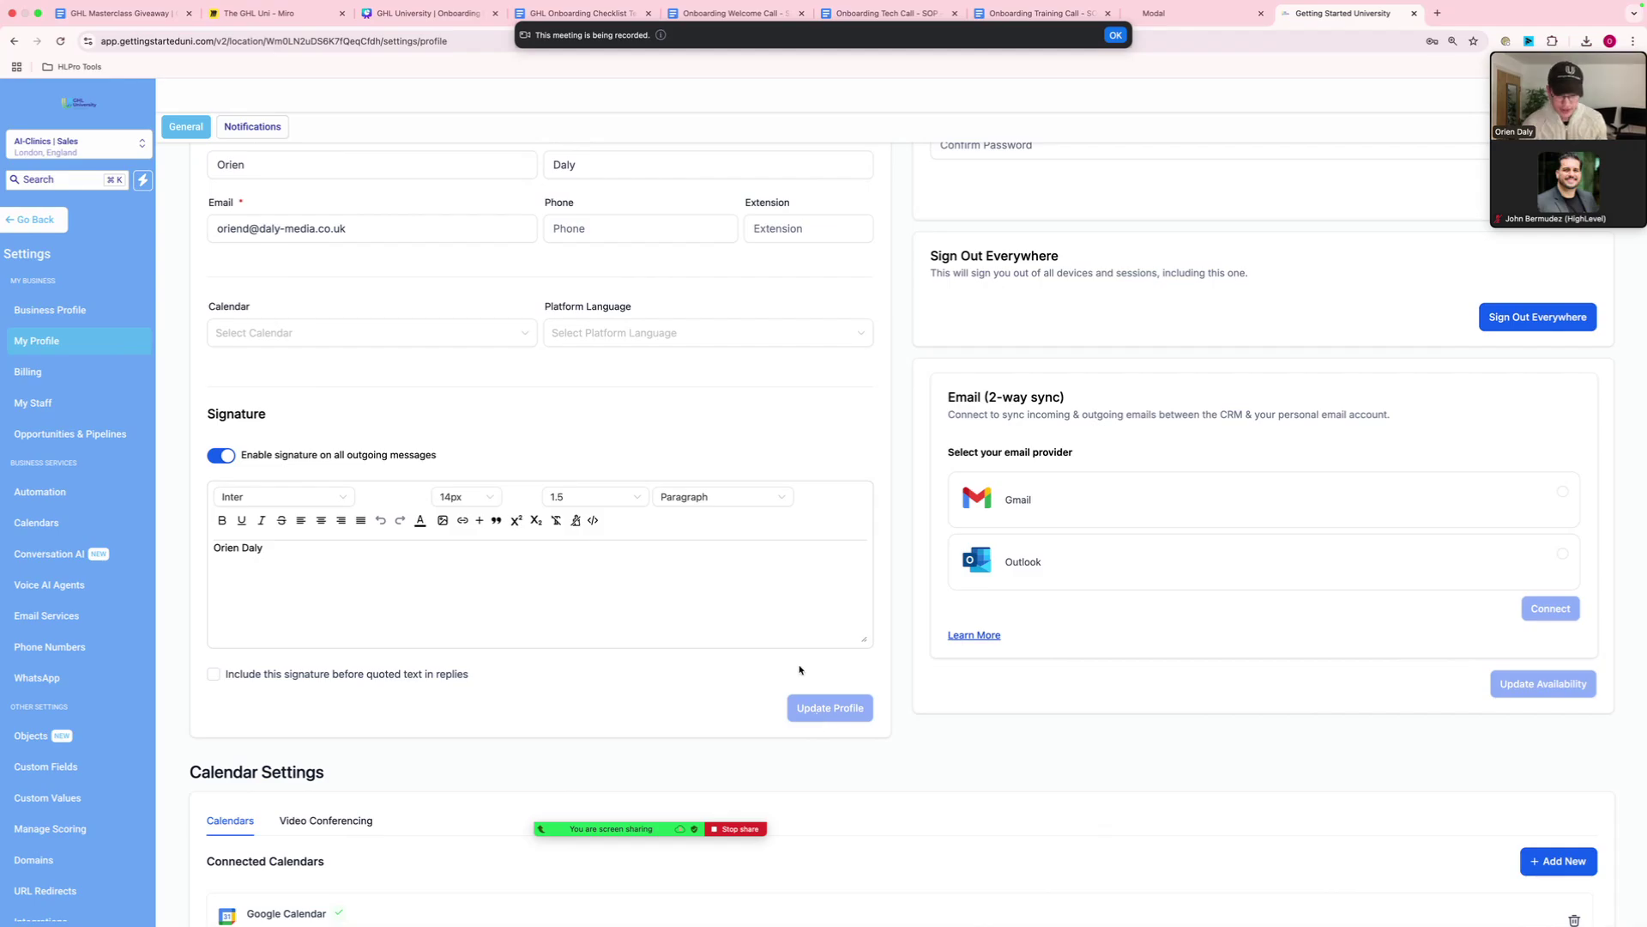
key(ctrl+Left)
key(Right)
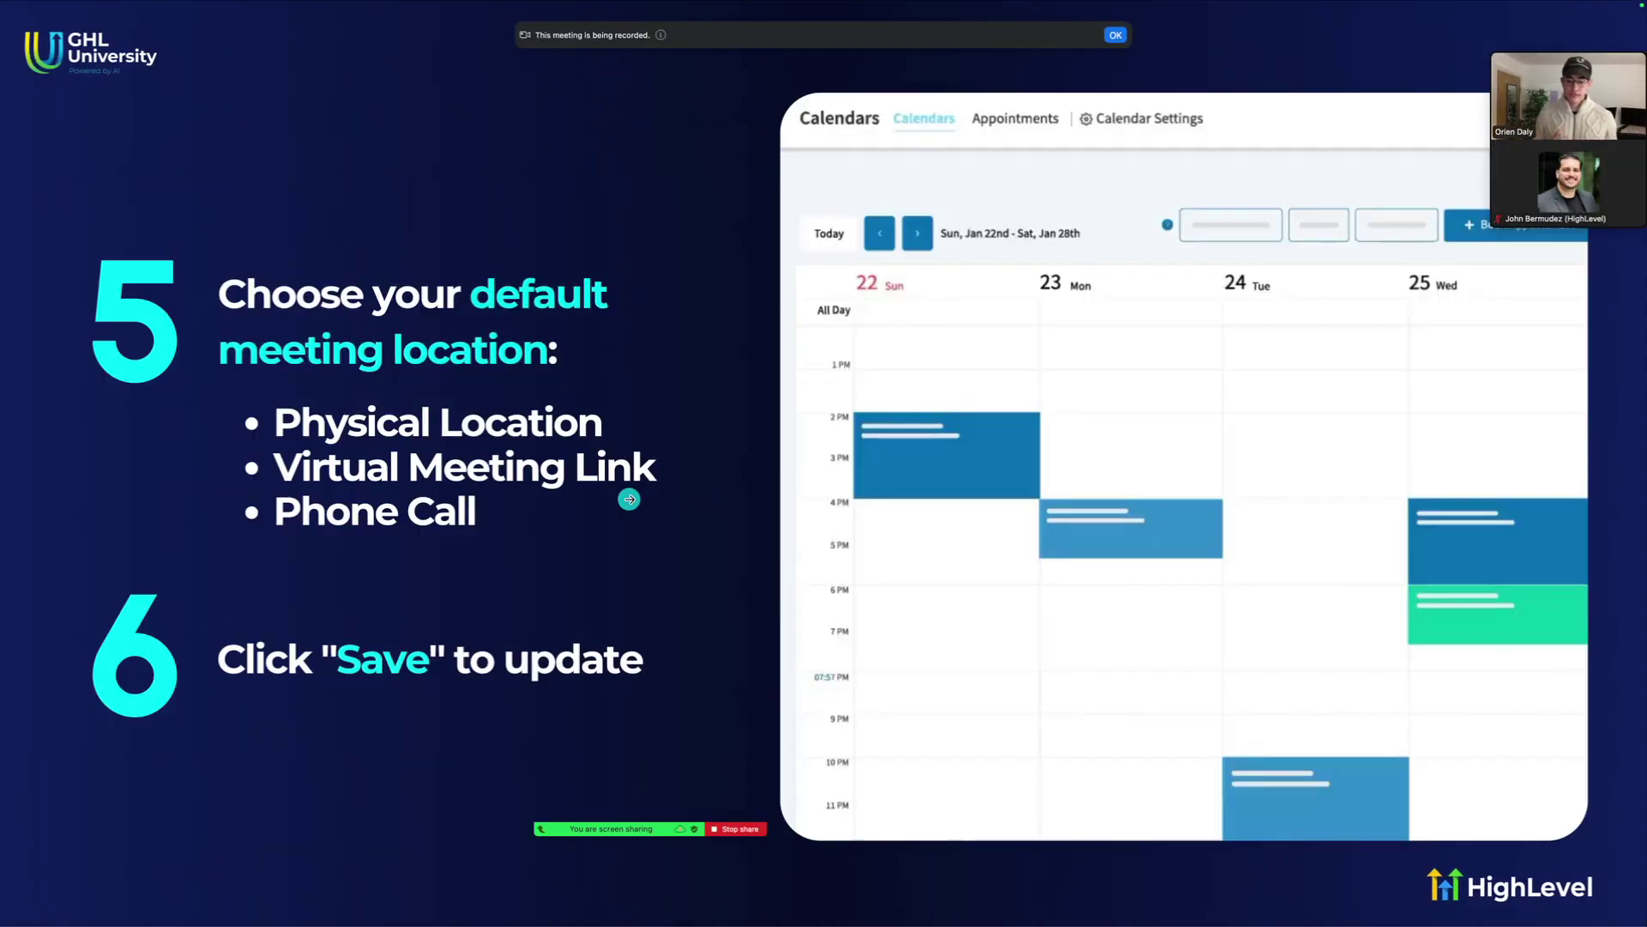
Review My Profile in the account, from personal data through connected calendars, calendar configuration and private mode down to User Availability.
key(ctrl+Right)
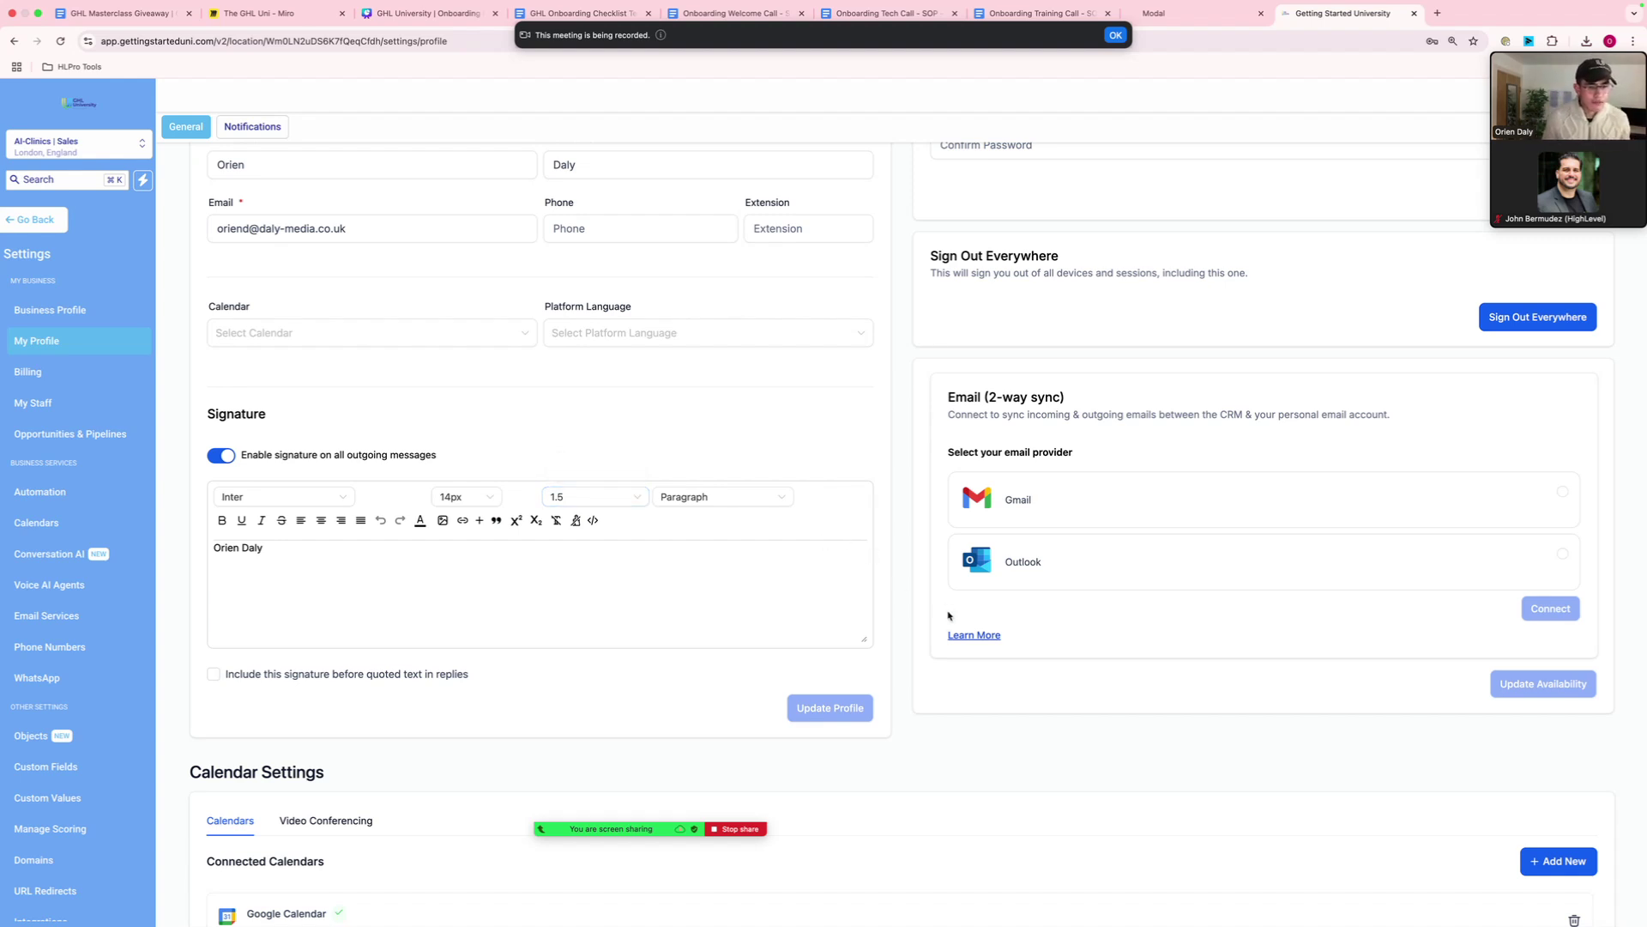
scroll(976, 629, down, 4)
scroll(976, 631, down, 6)
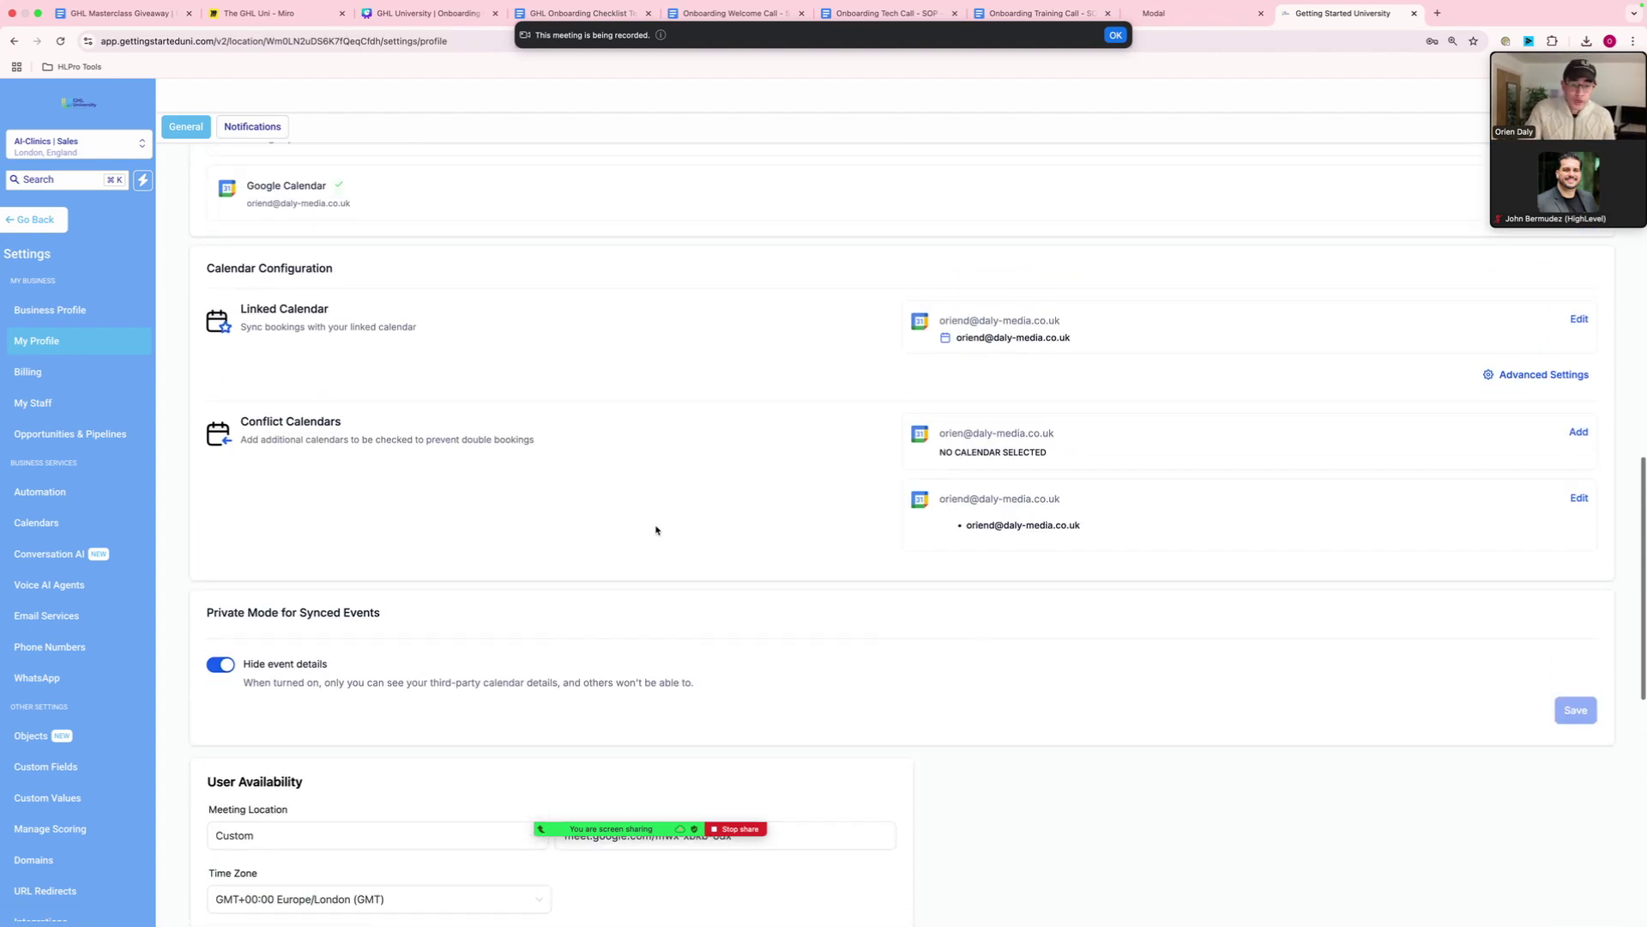
scroll(647, 525, up, 5)
scroll(648, 529, up, 8)
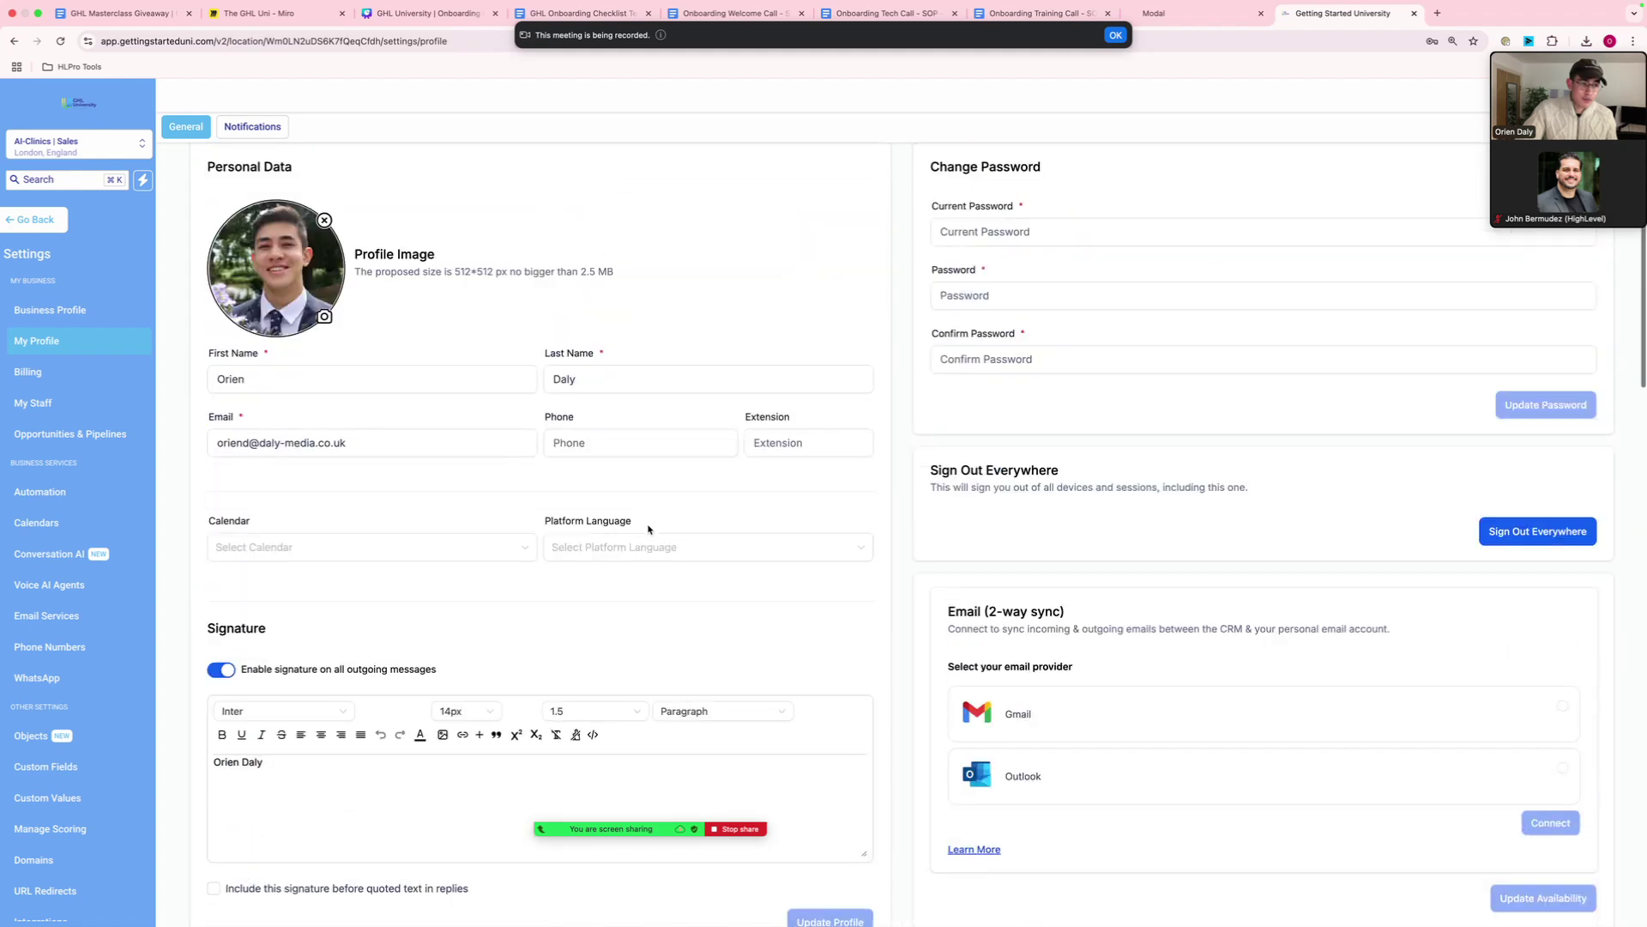
scroll(647, 529, down, 1)
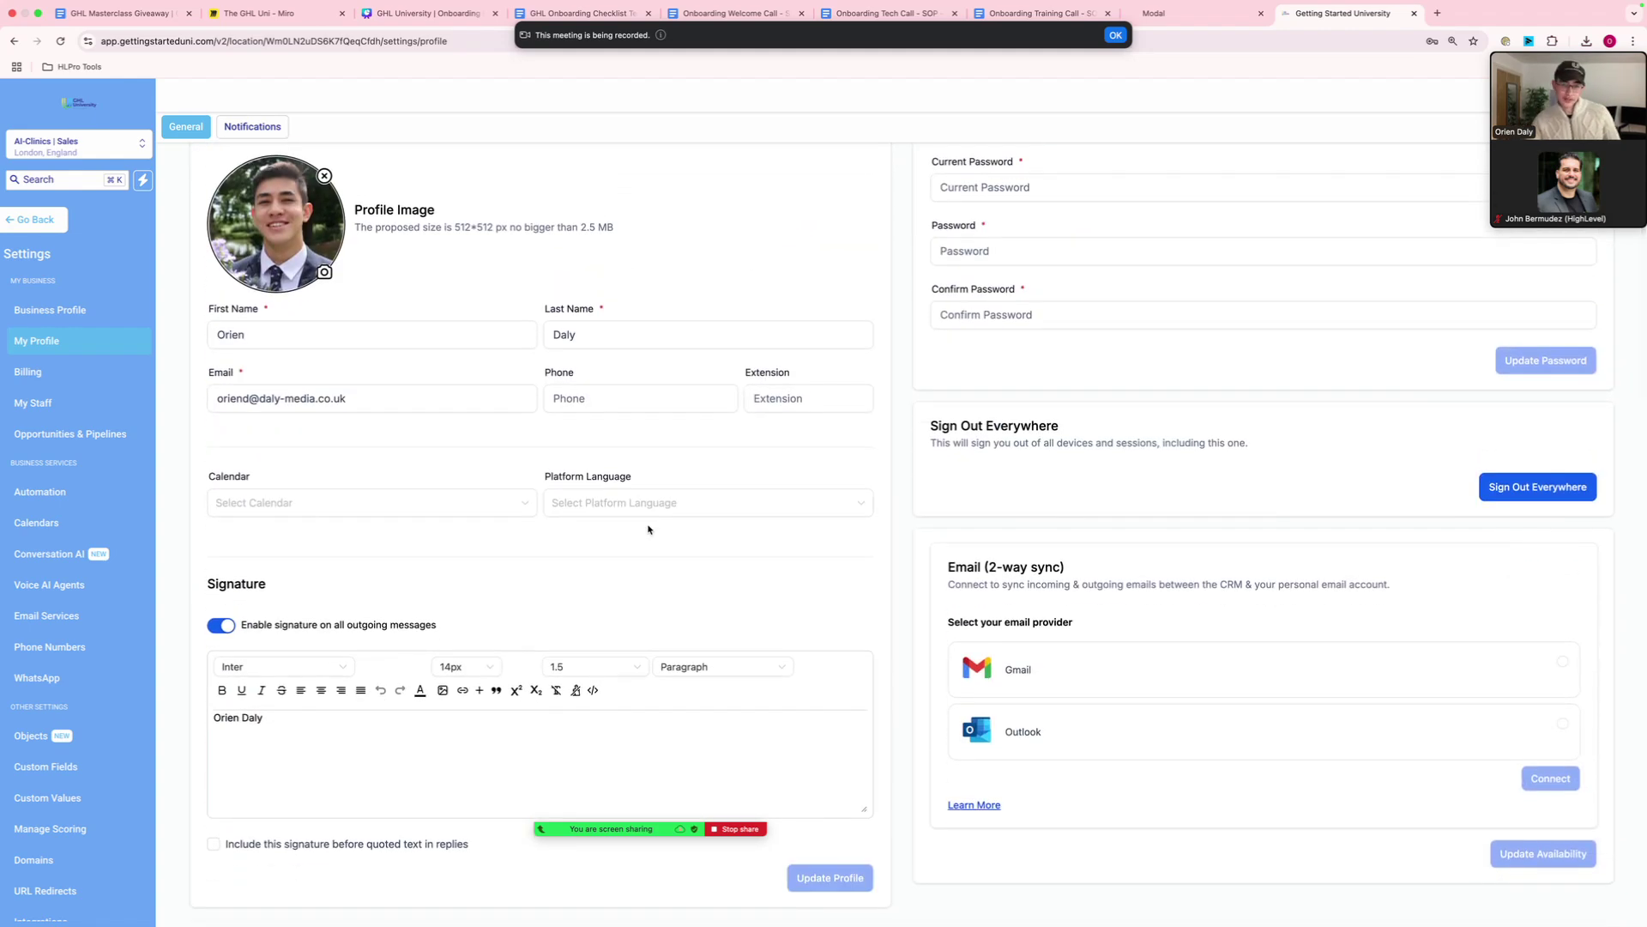
scroll(649, 529, down, 7)
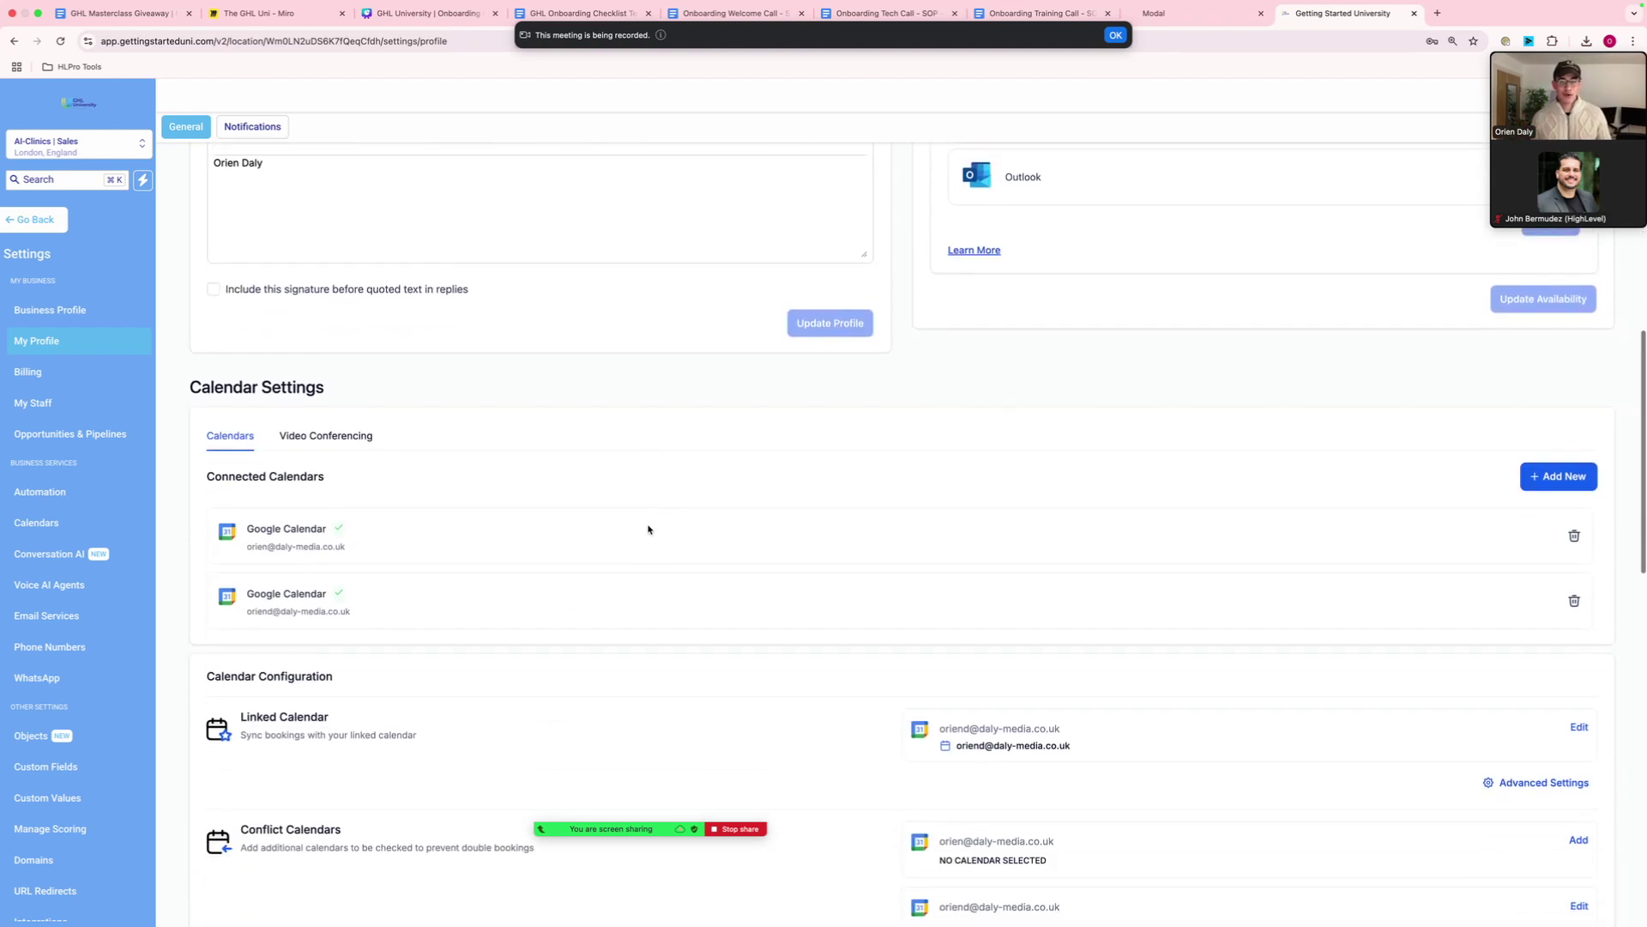
scroll(648, 529, down, 3)
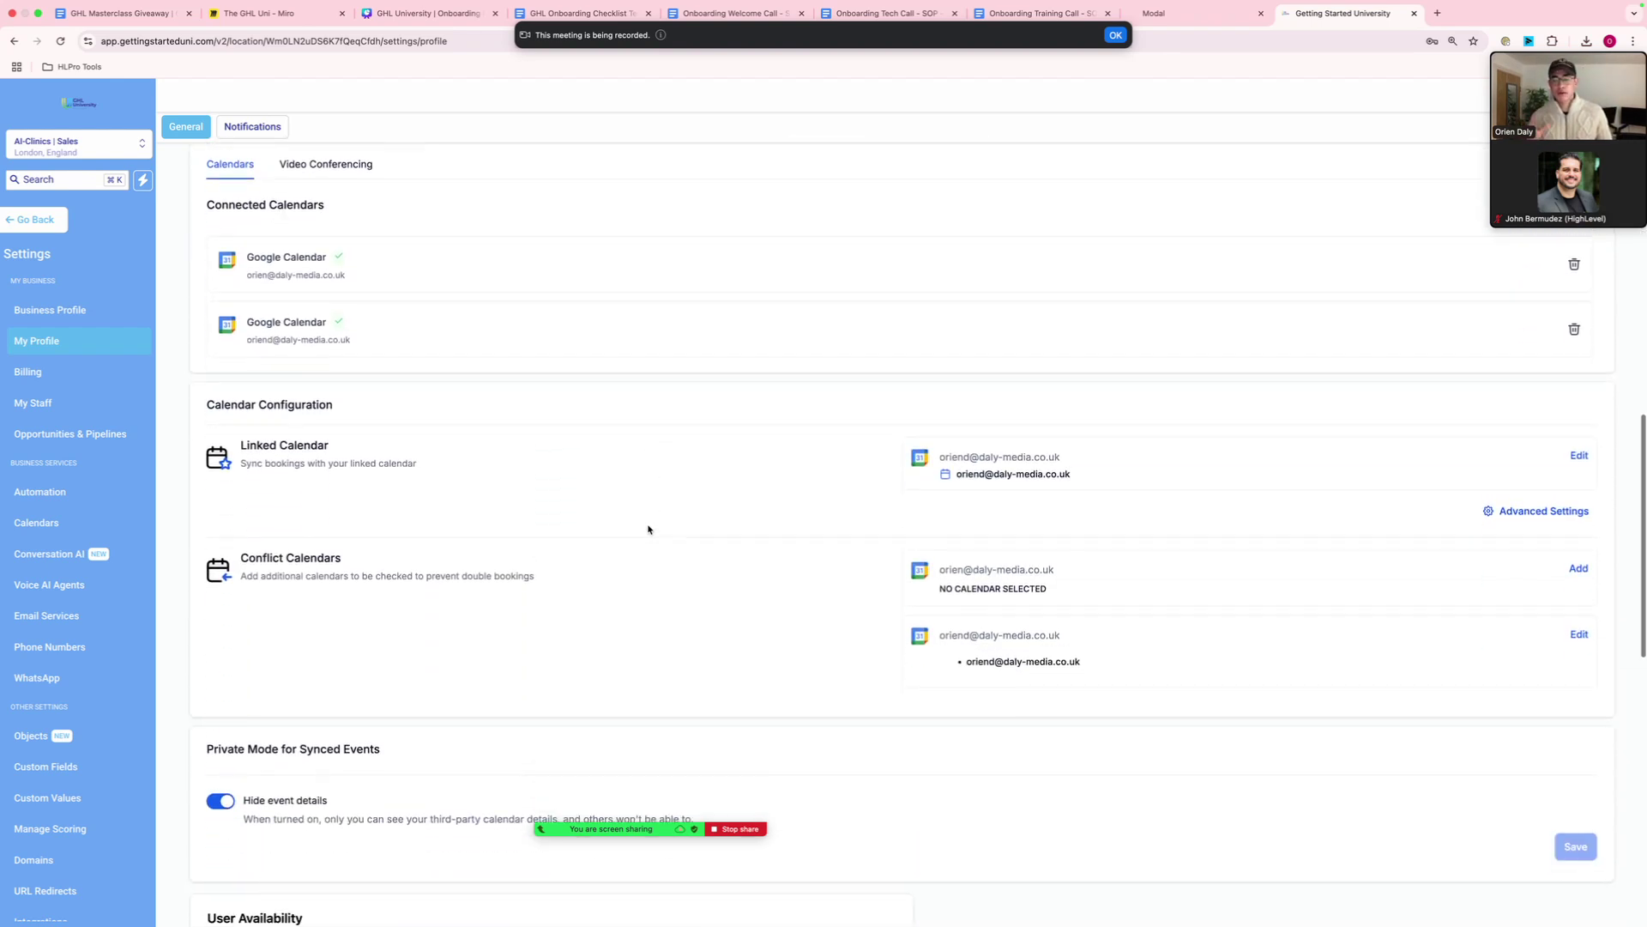
scroll(649, 529, down, 3)
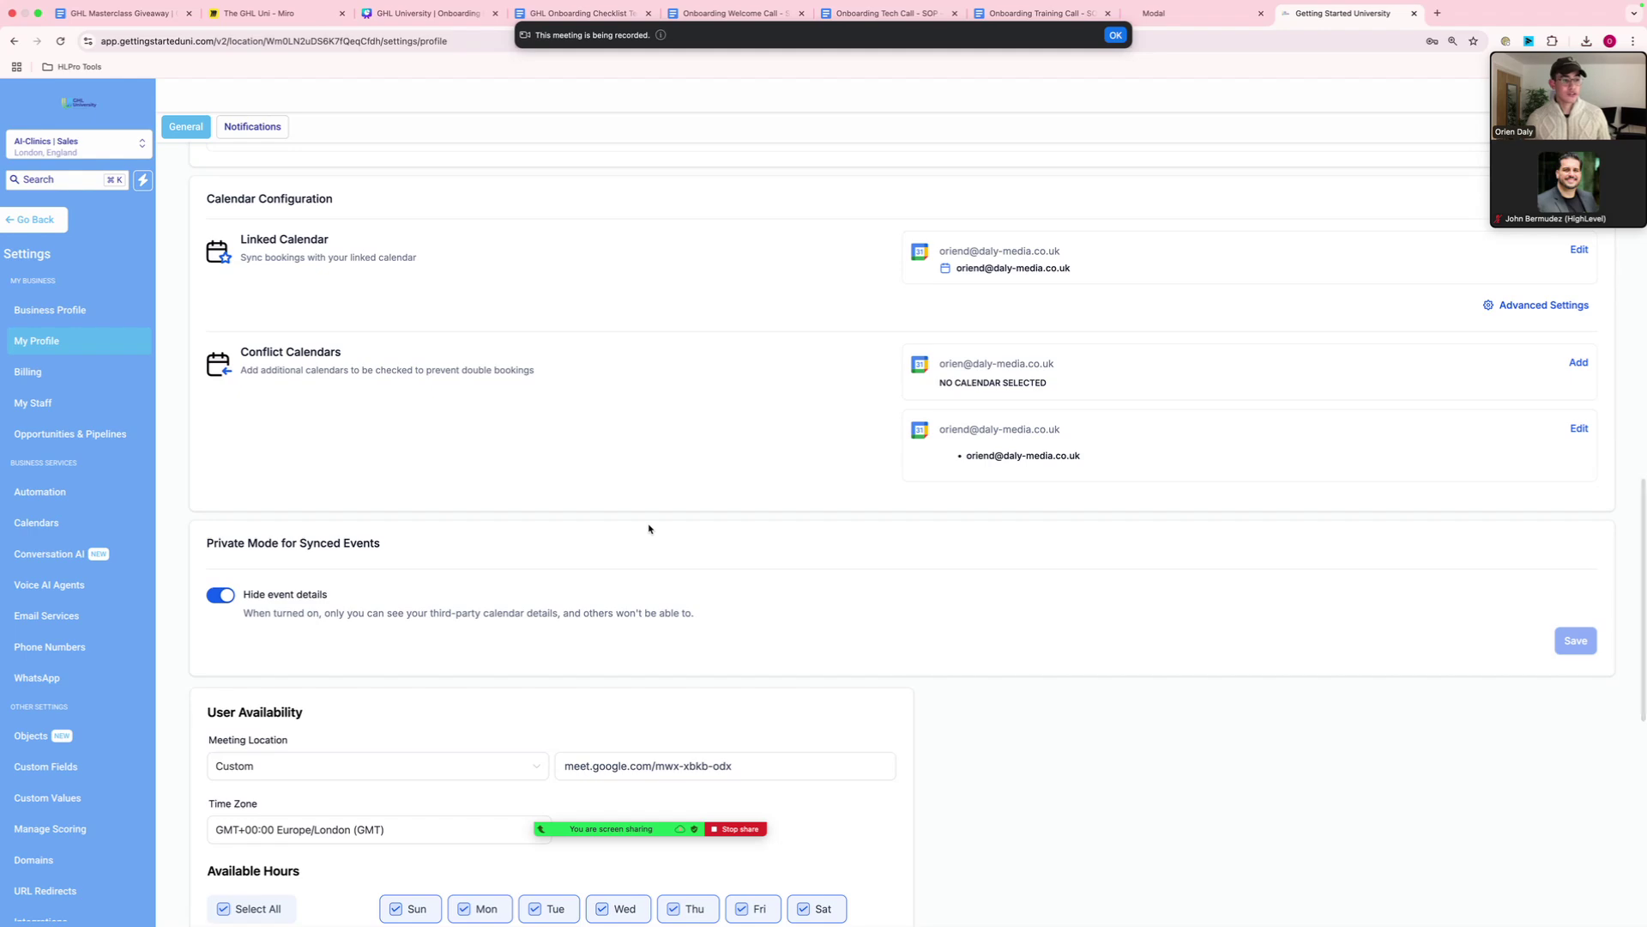
scroll(649, 529, down, 5)
scroll(651, 528, down, 2)
Present the slide on working hours, buffer time and time zone, and review the available hours for each weekday in the account.
key(ctrl+Left)
click(745, 516)
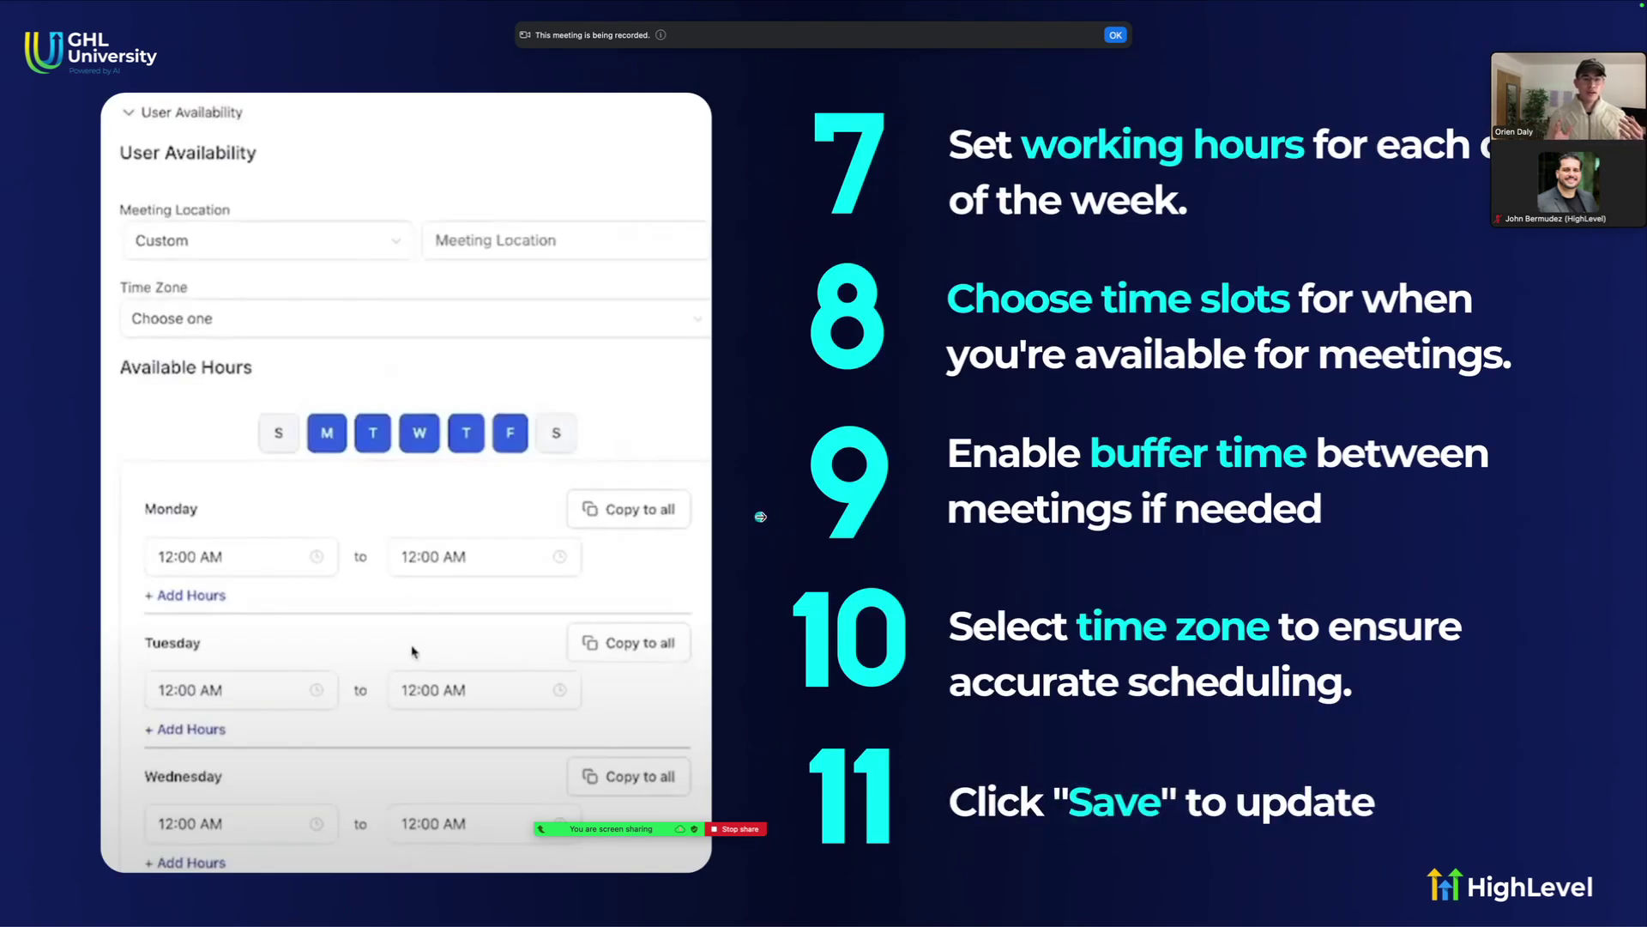
key(ctrl+Right)
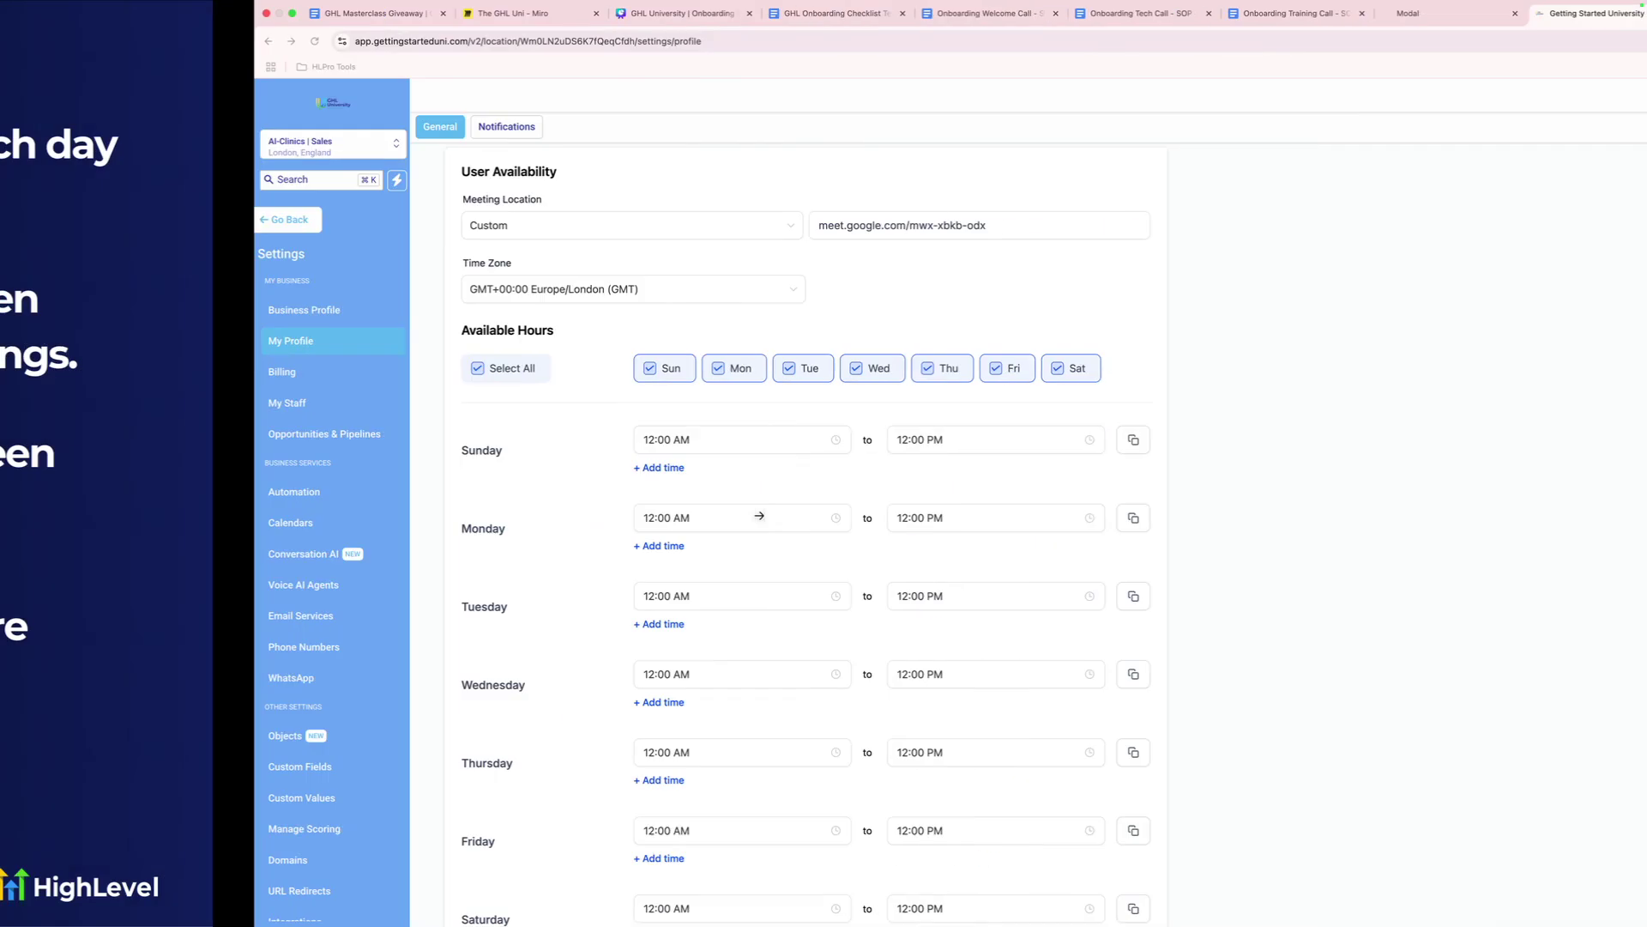
key(ctrl+Left)
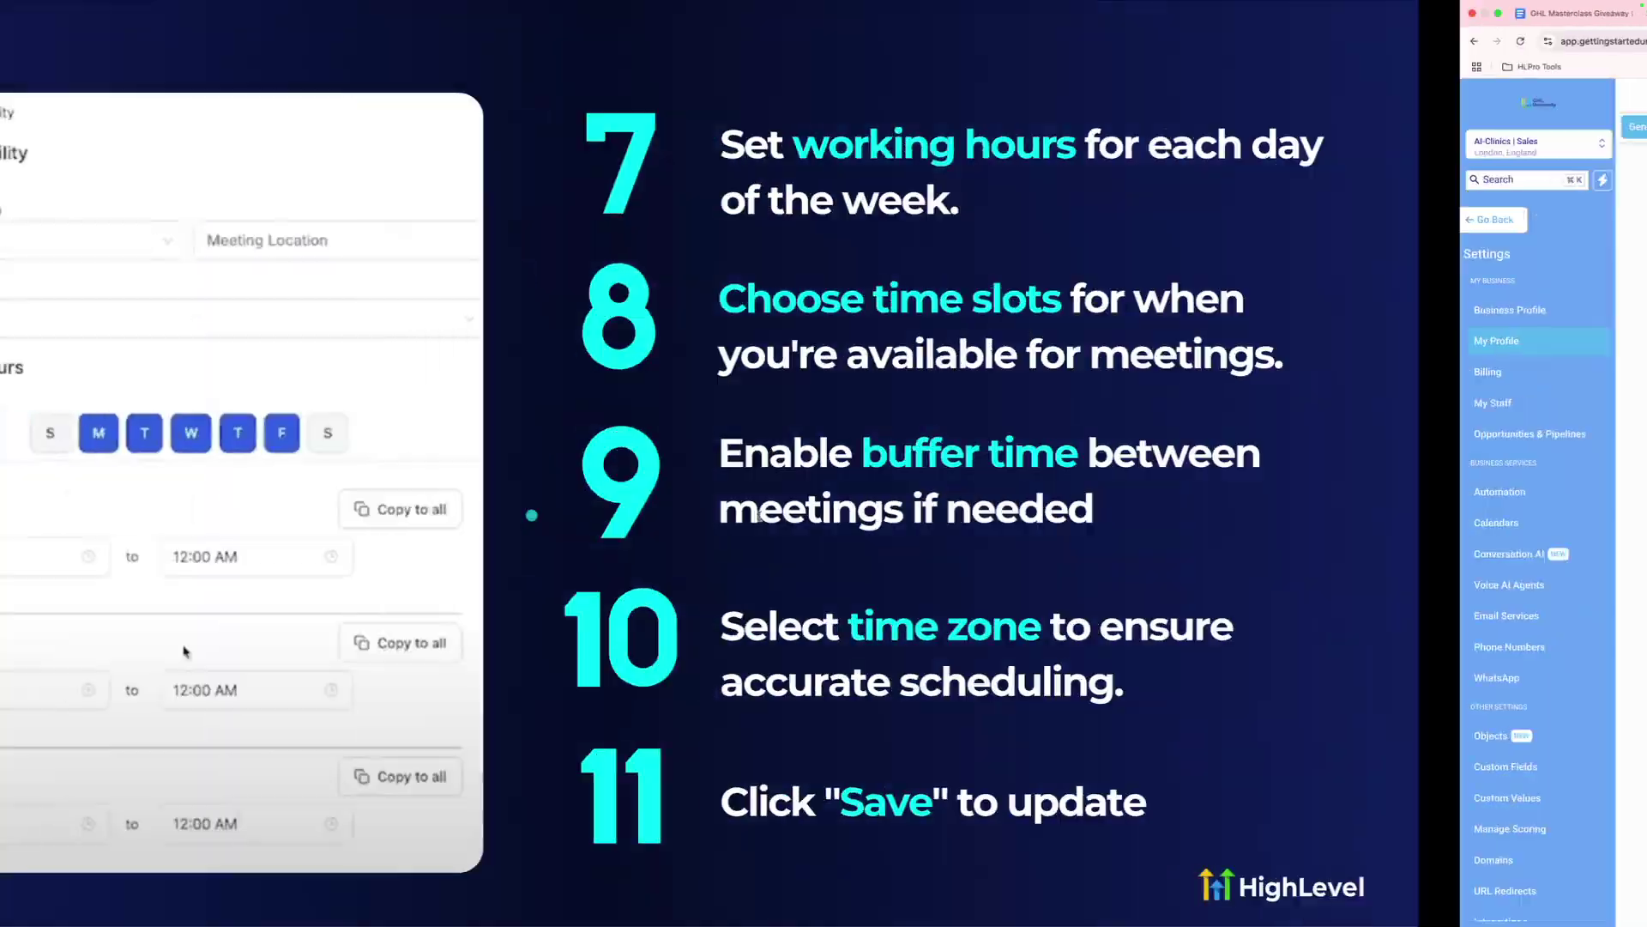
key(ctrl+Right)
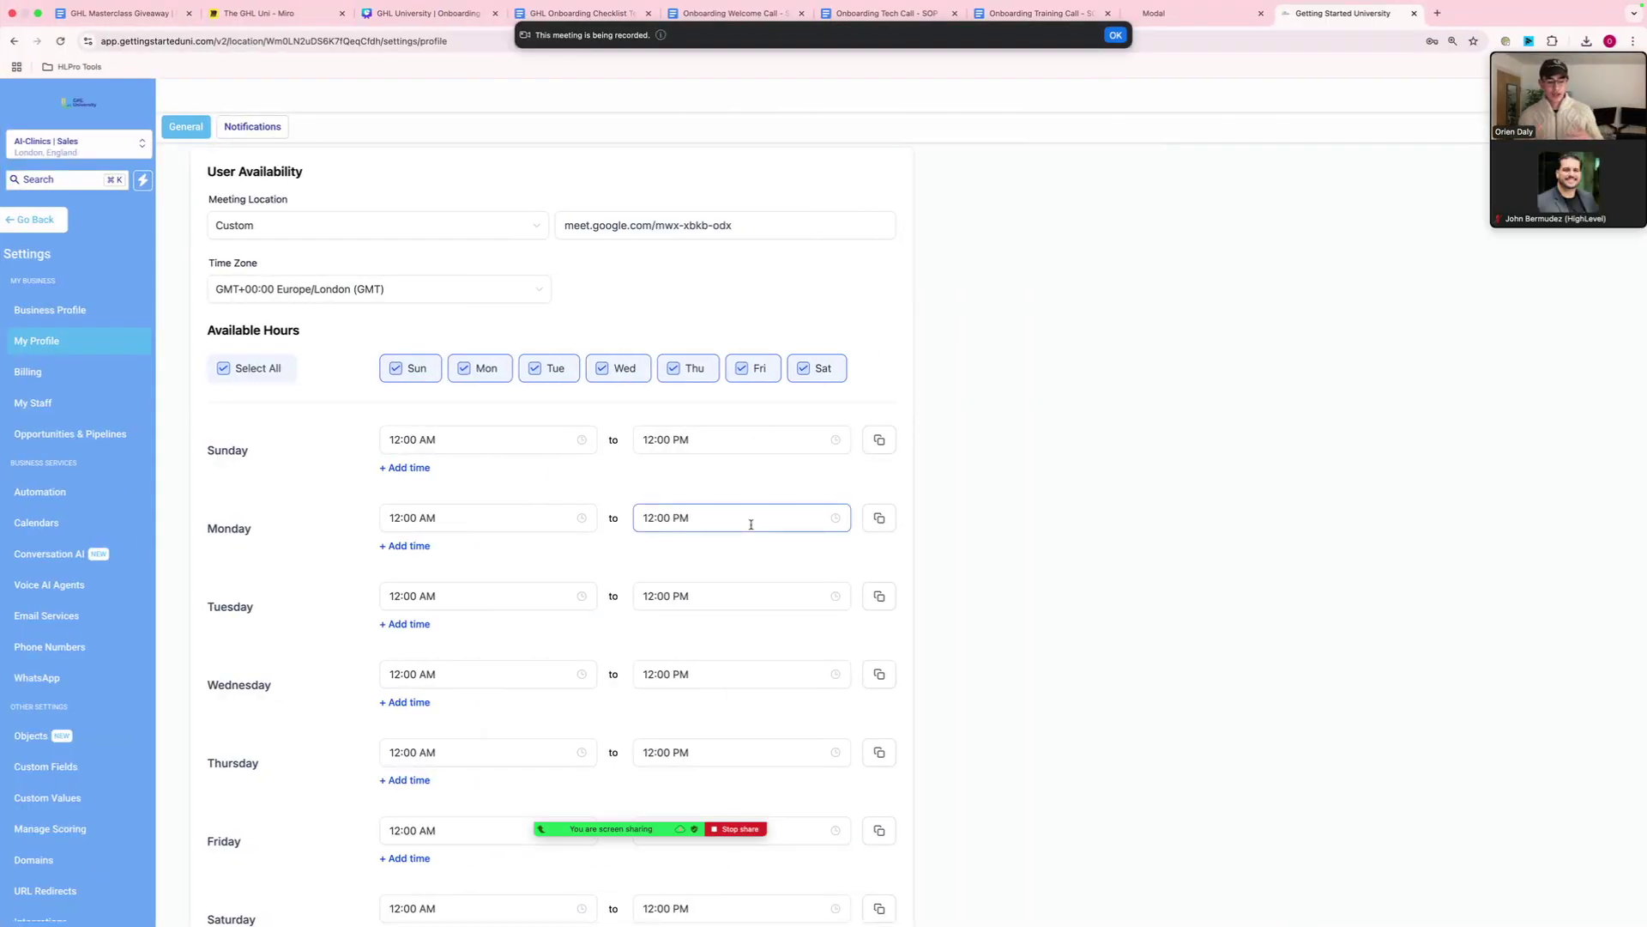
scroll(784, 633, down, 2)
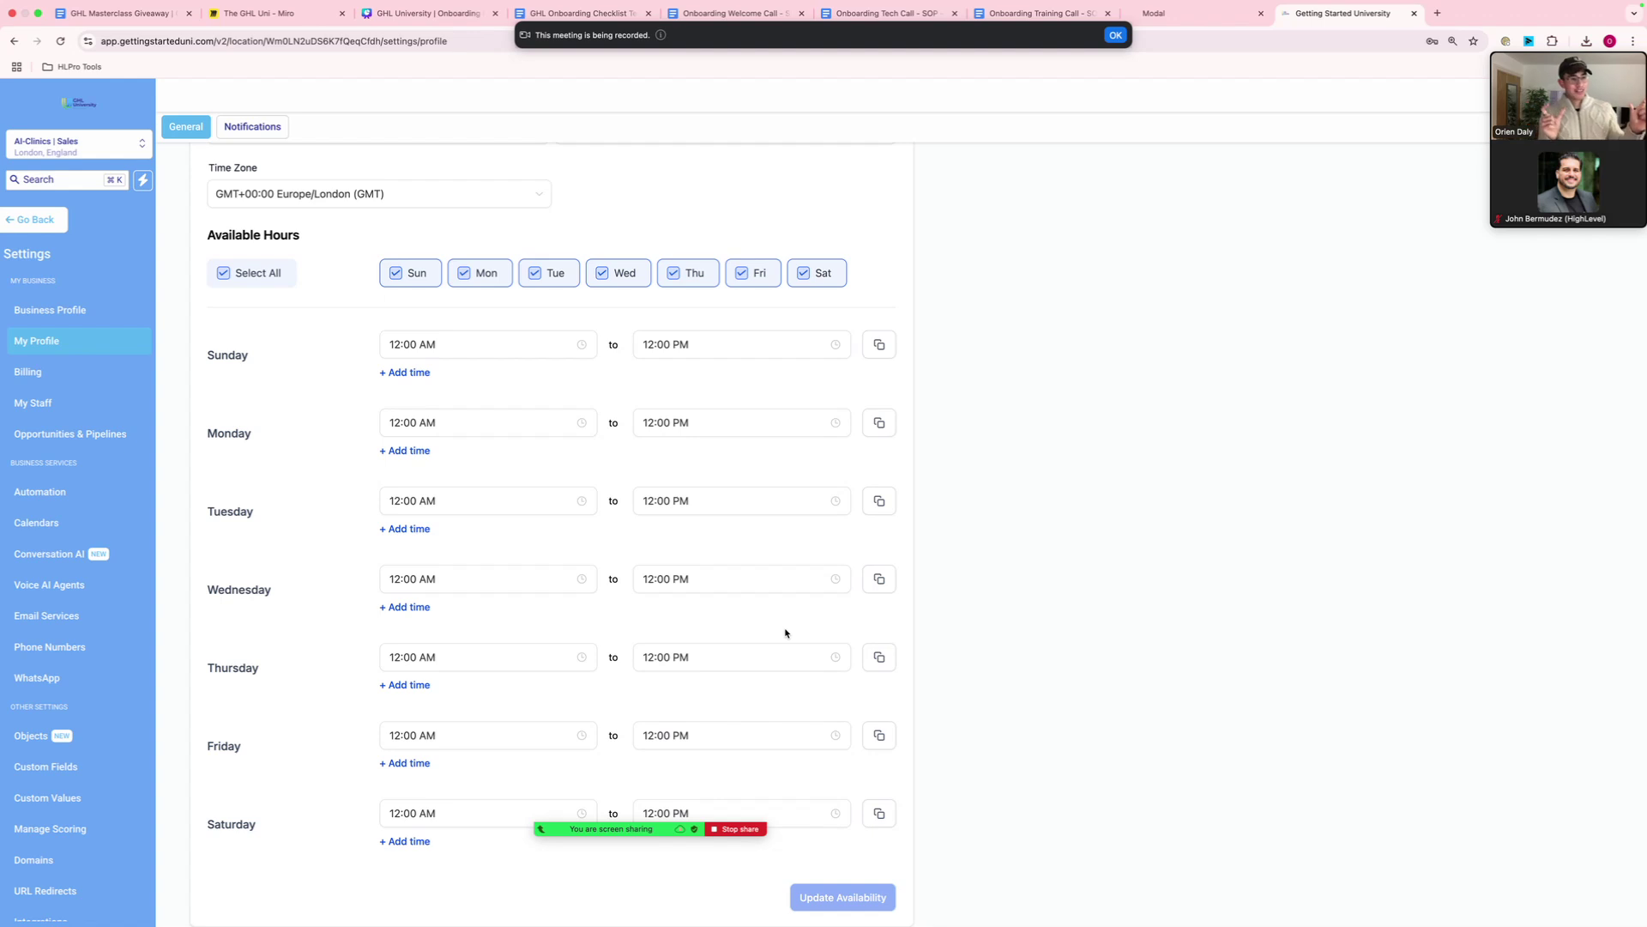
scroll(548, 623, down, 1)
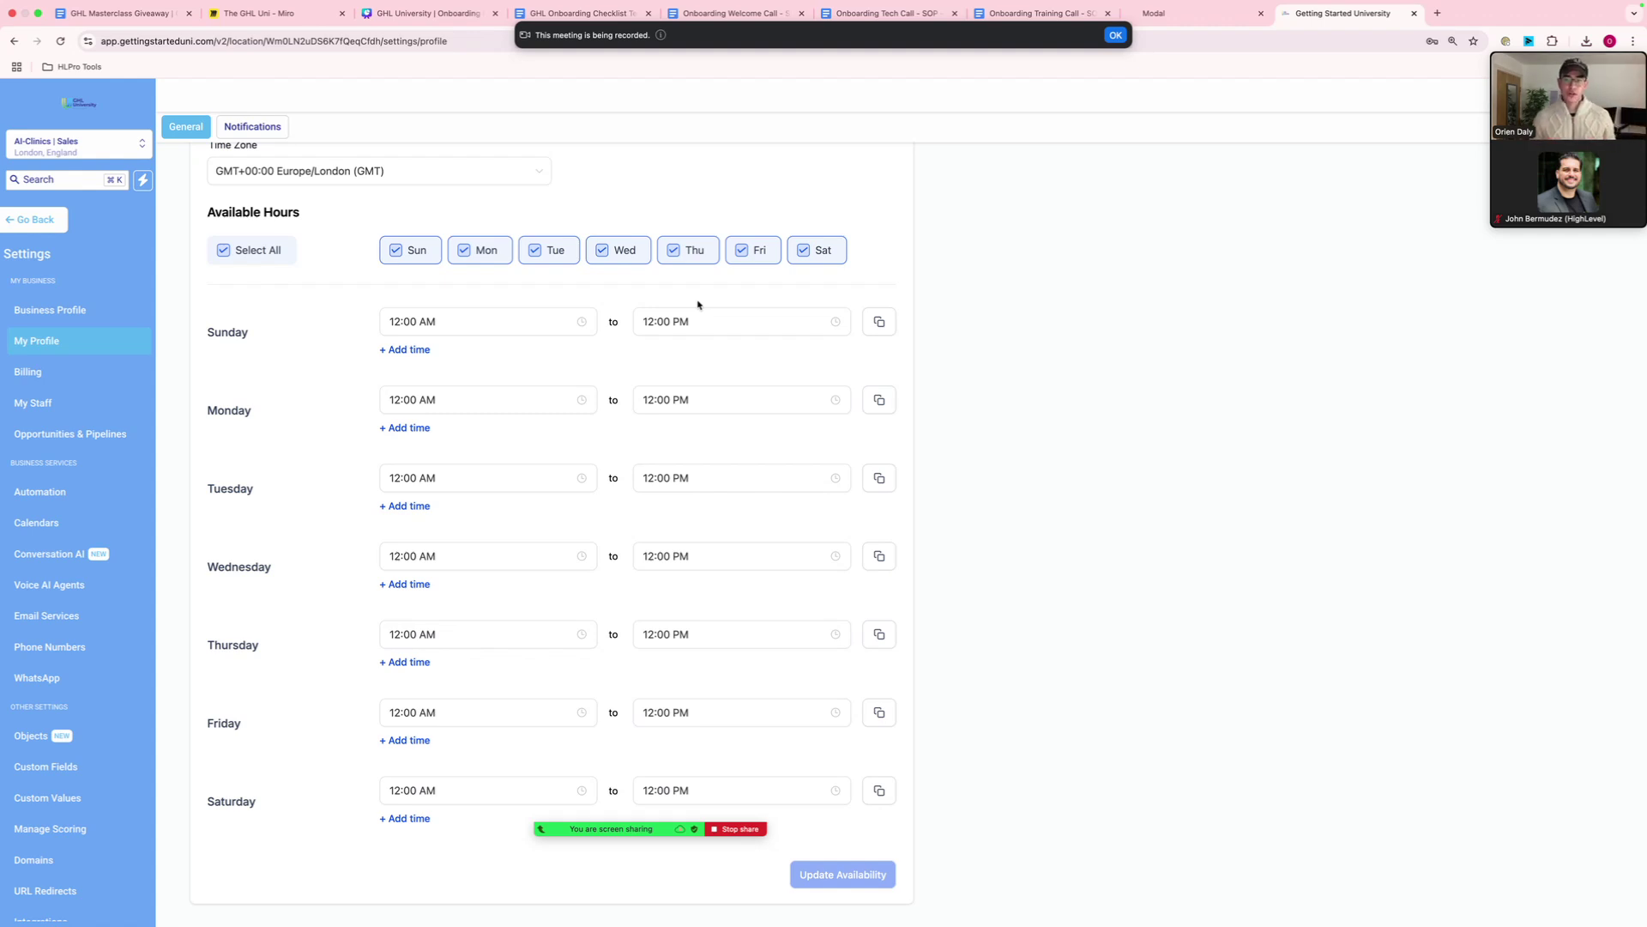
Return to the start of the My Profile page and switch to the presentation's Buy a Phone Number title slide.
scroll(699, 303, up, 3)
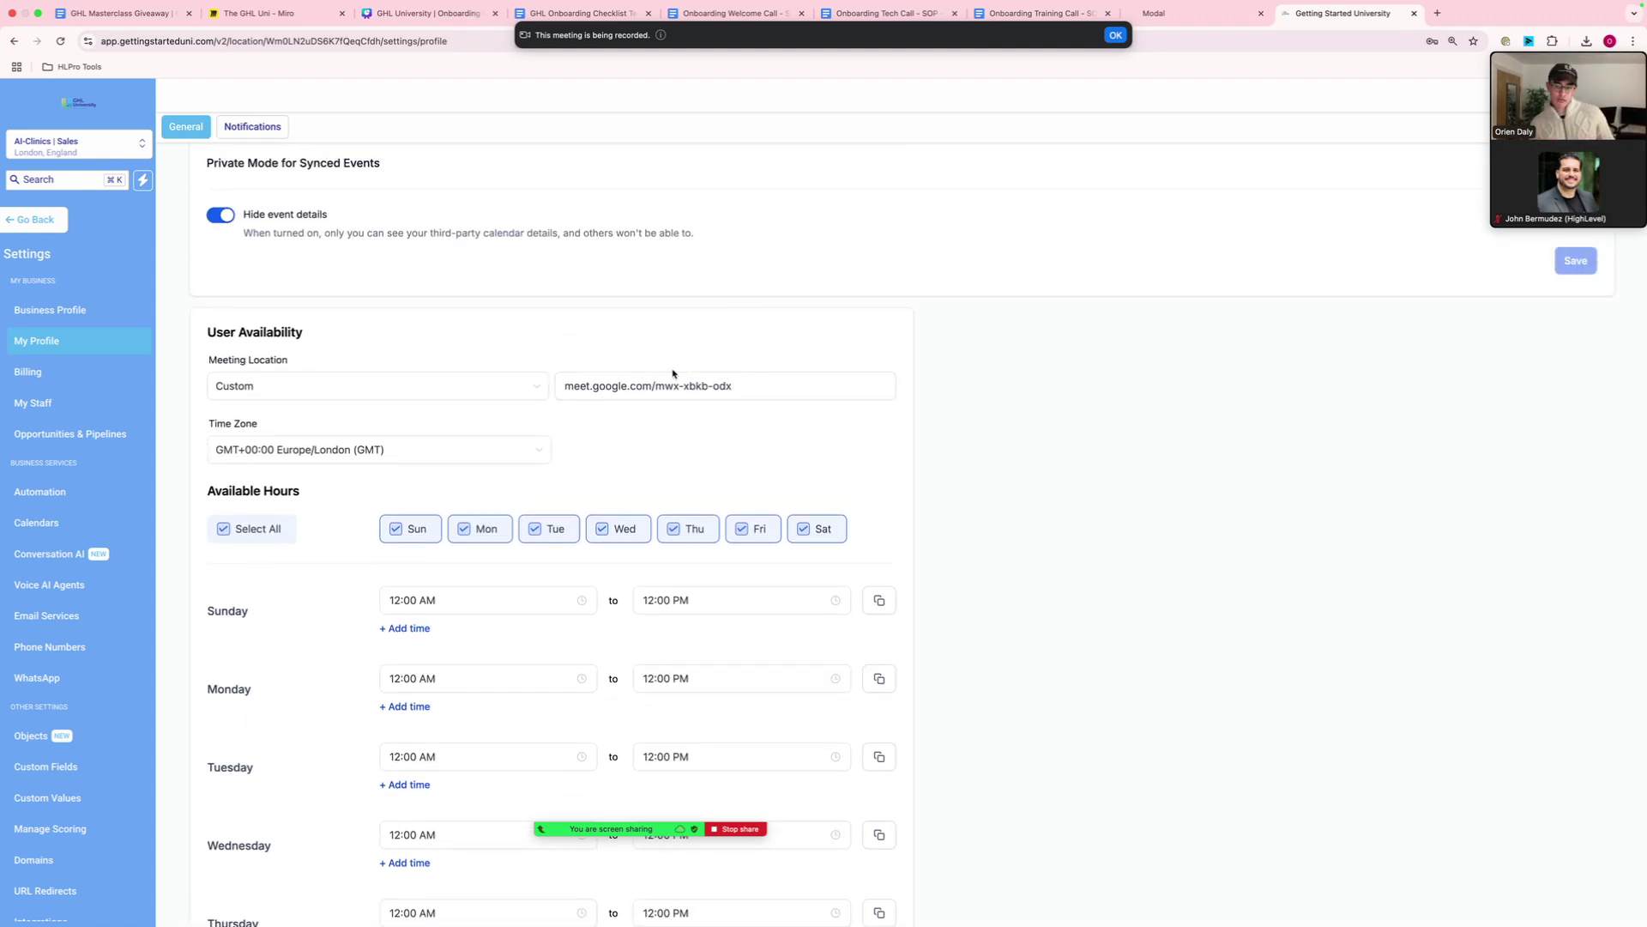
scroll(673, 373, up, 10)
scroll(674, 375, up, 5)
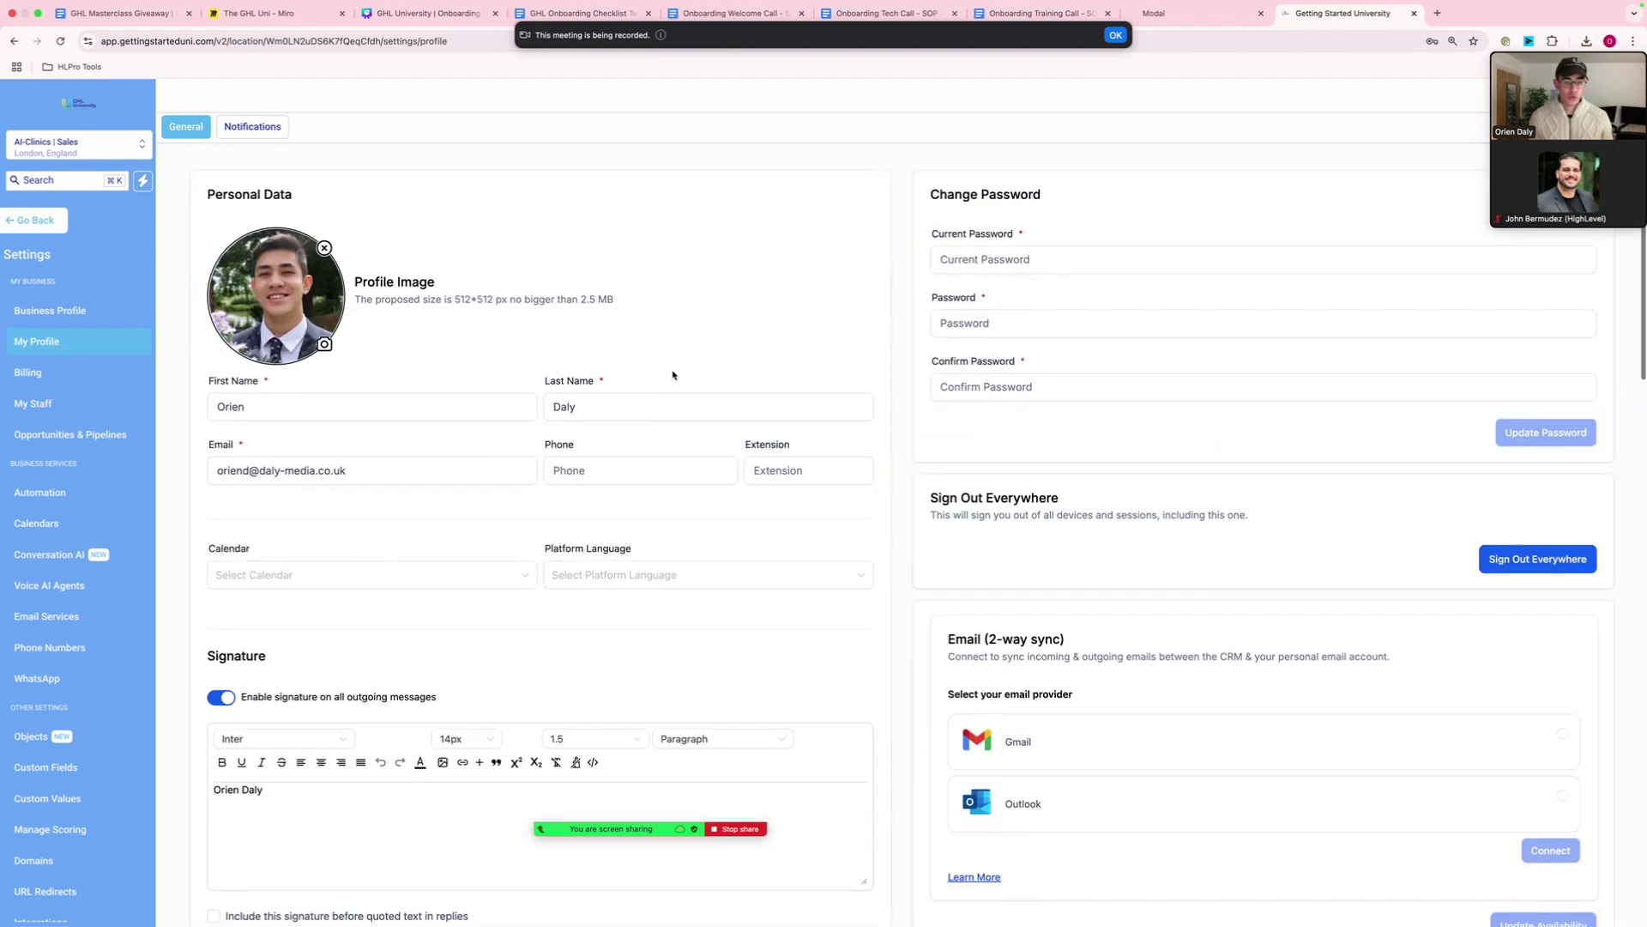
key(ctrl+Left)
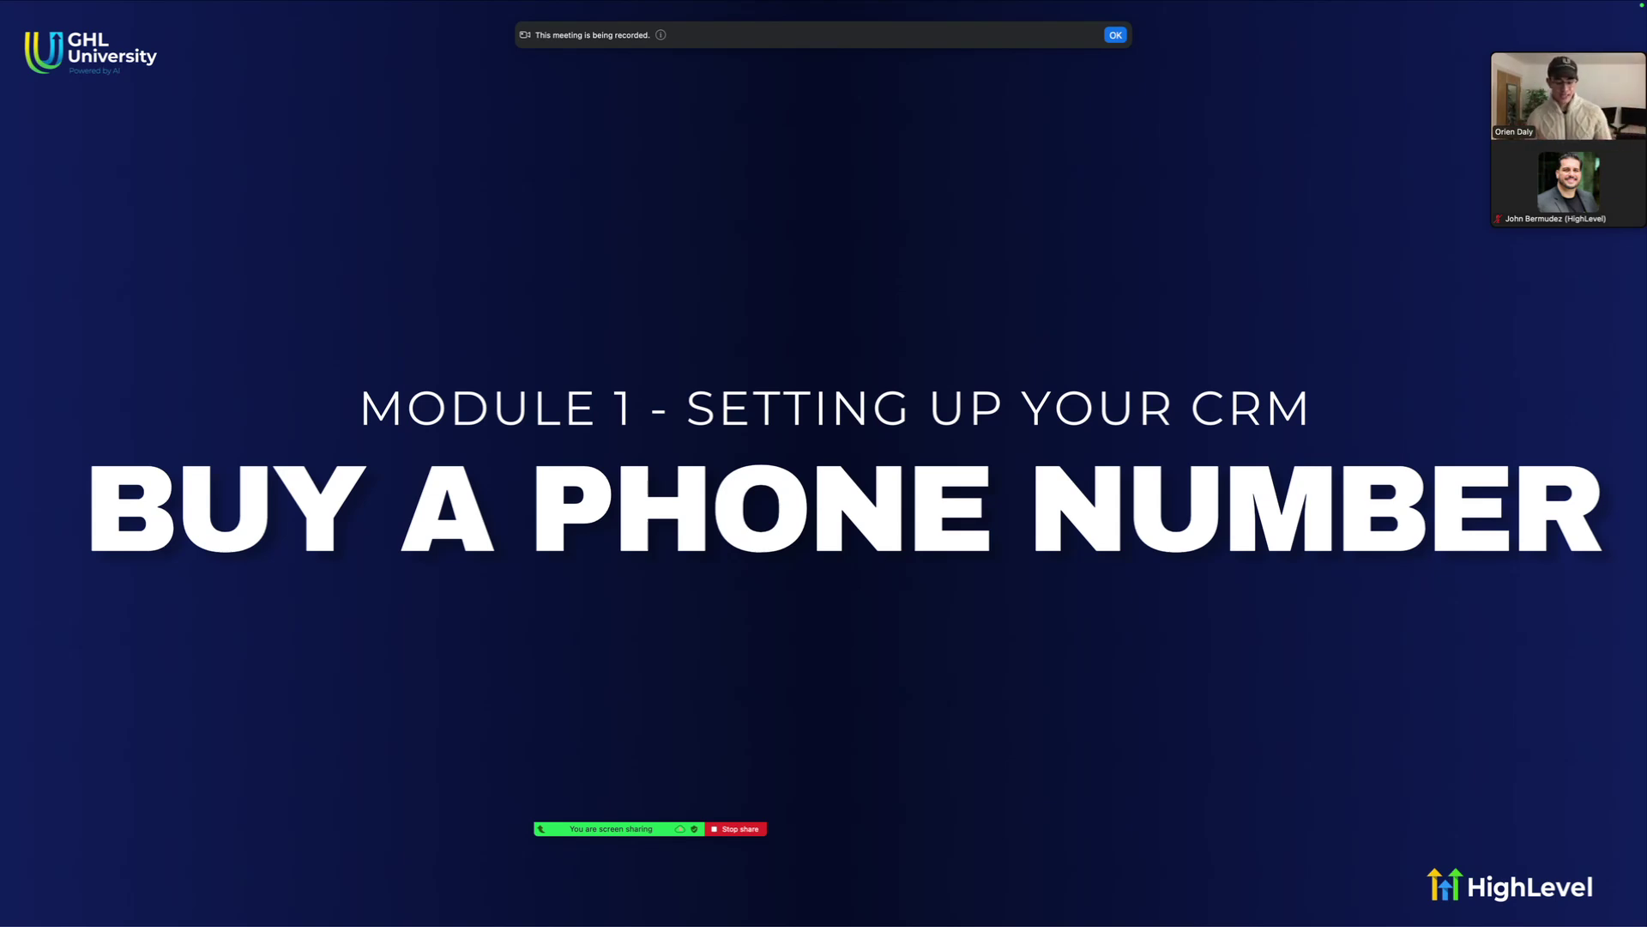
Switch back to the account, open the Phone Numbers settings and start adding a phone number for SMS and calls.
key(ctrl+Right)
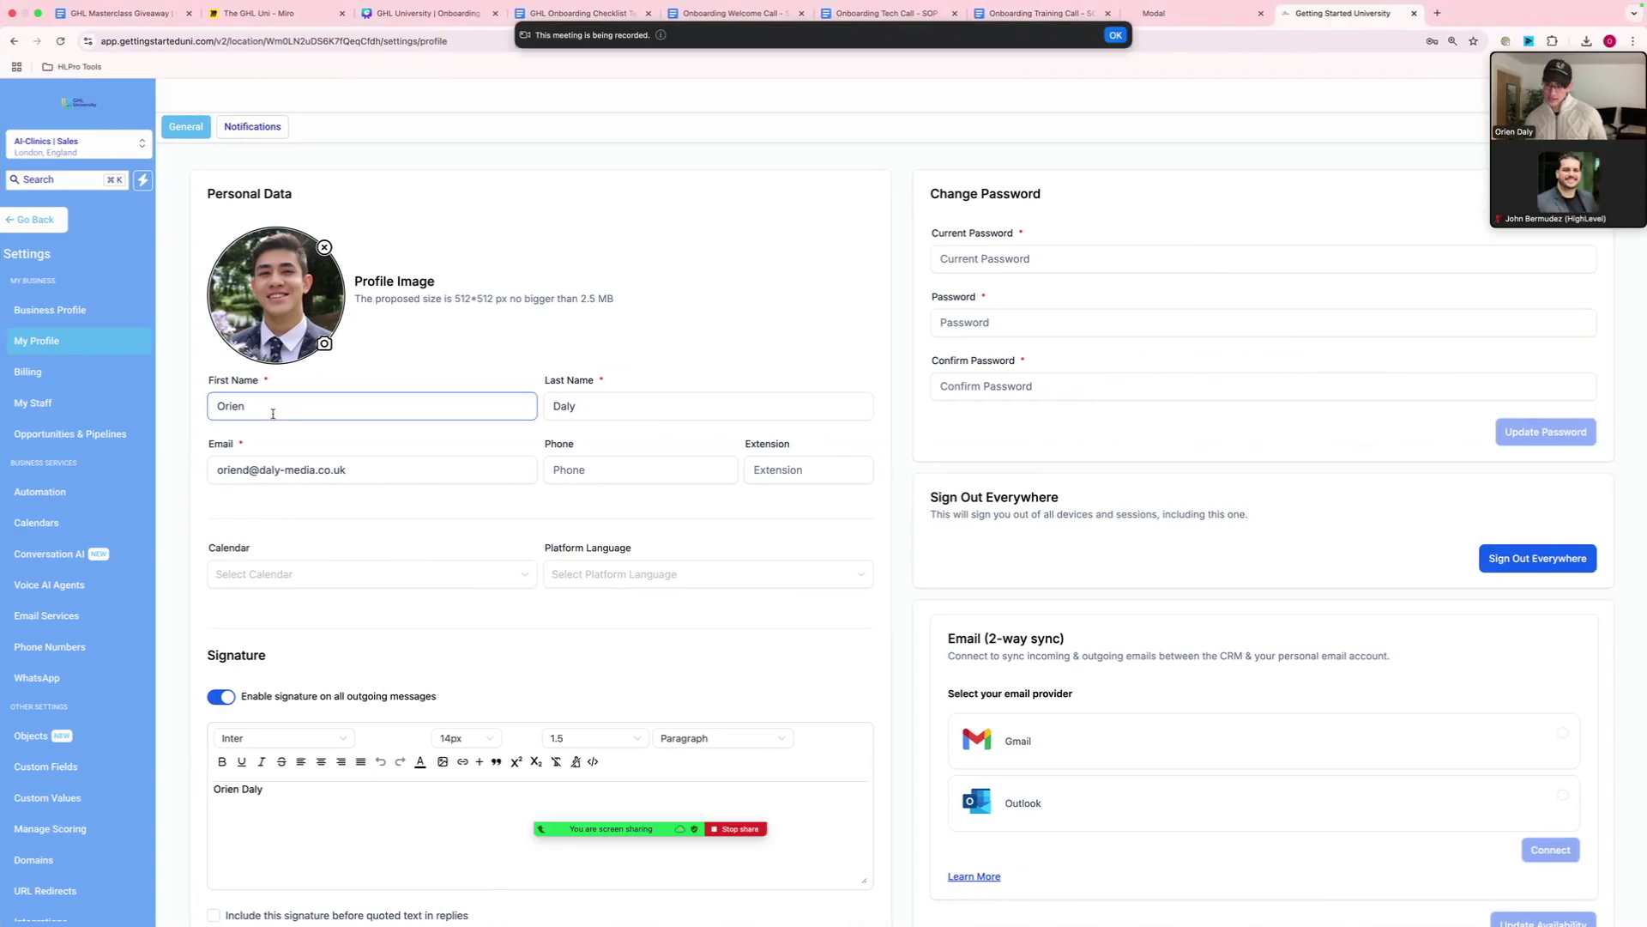
scroll(78, 515, down, 2)
click(75, 567)
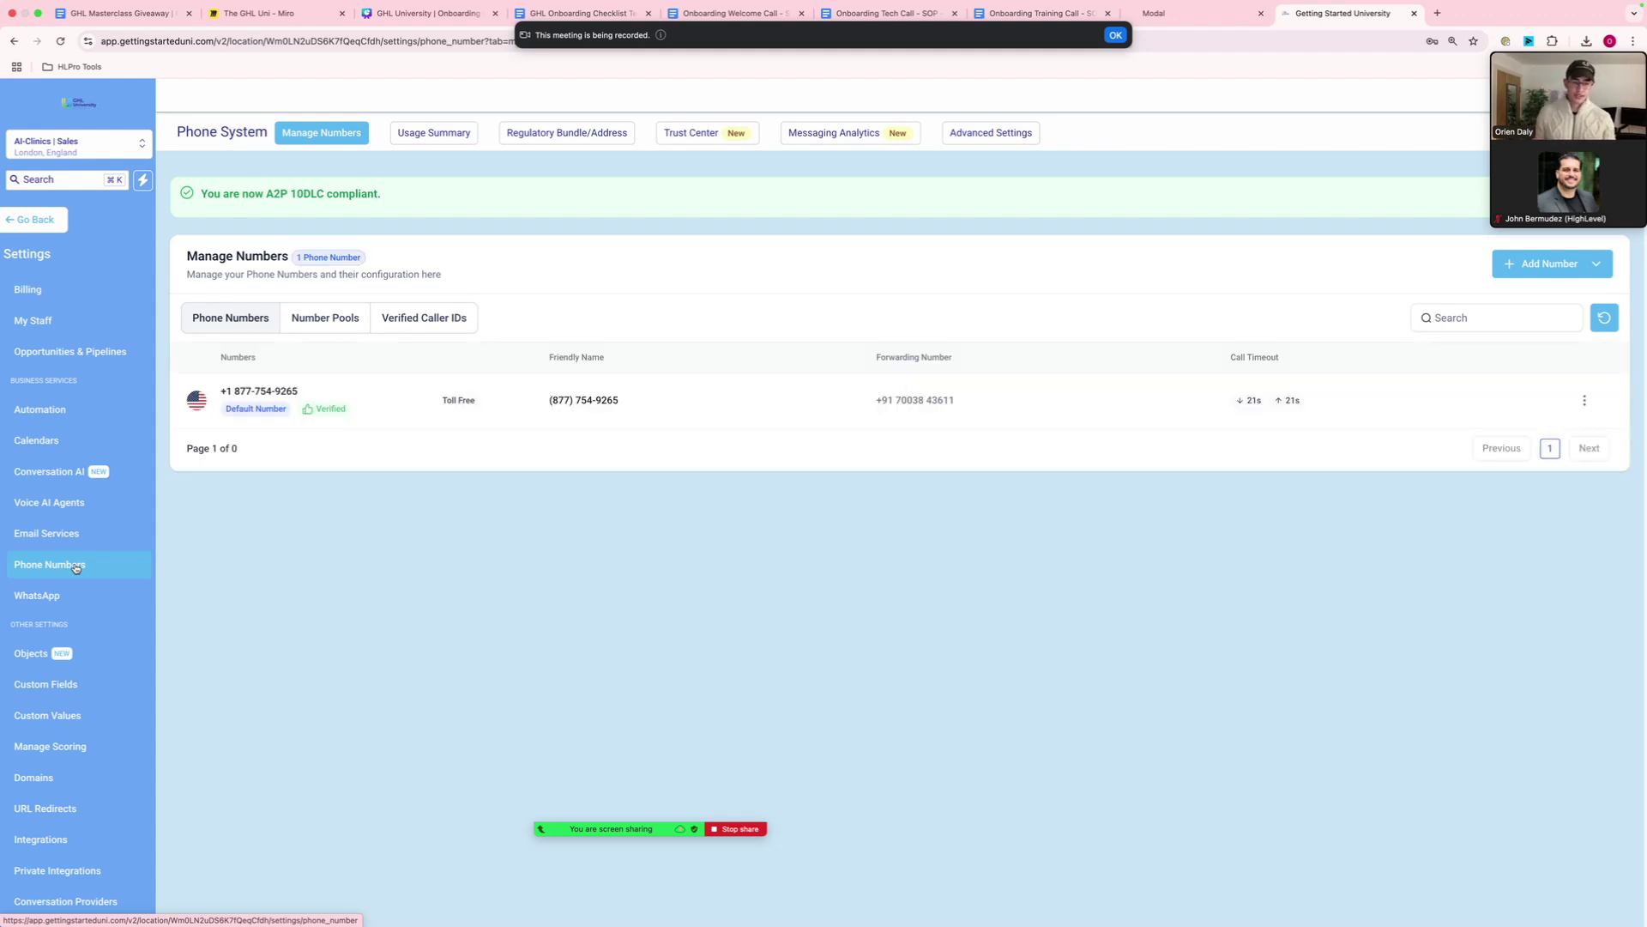
click(1546, 276)
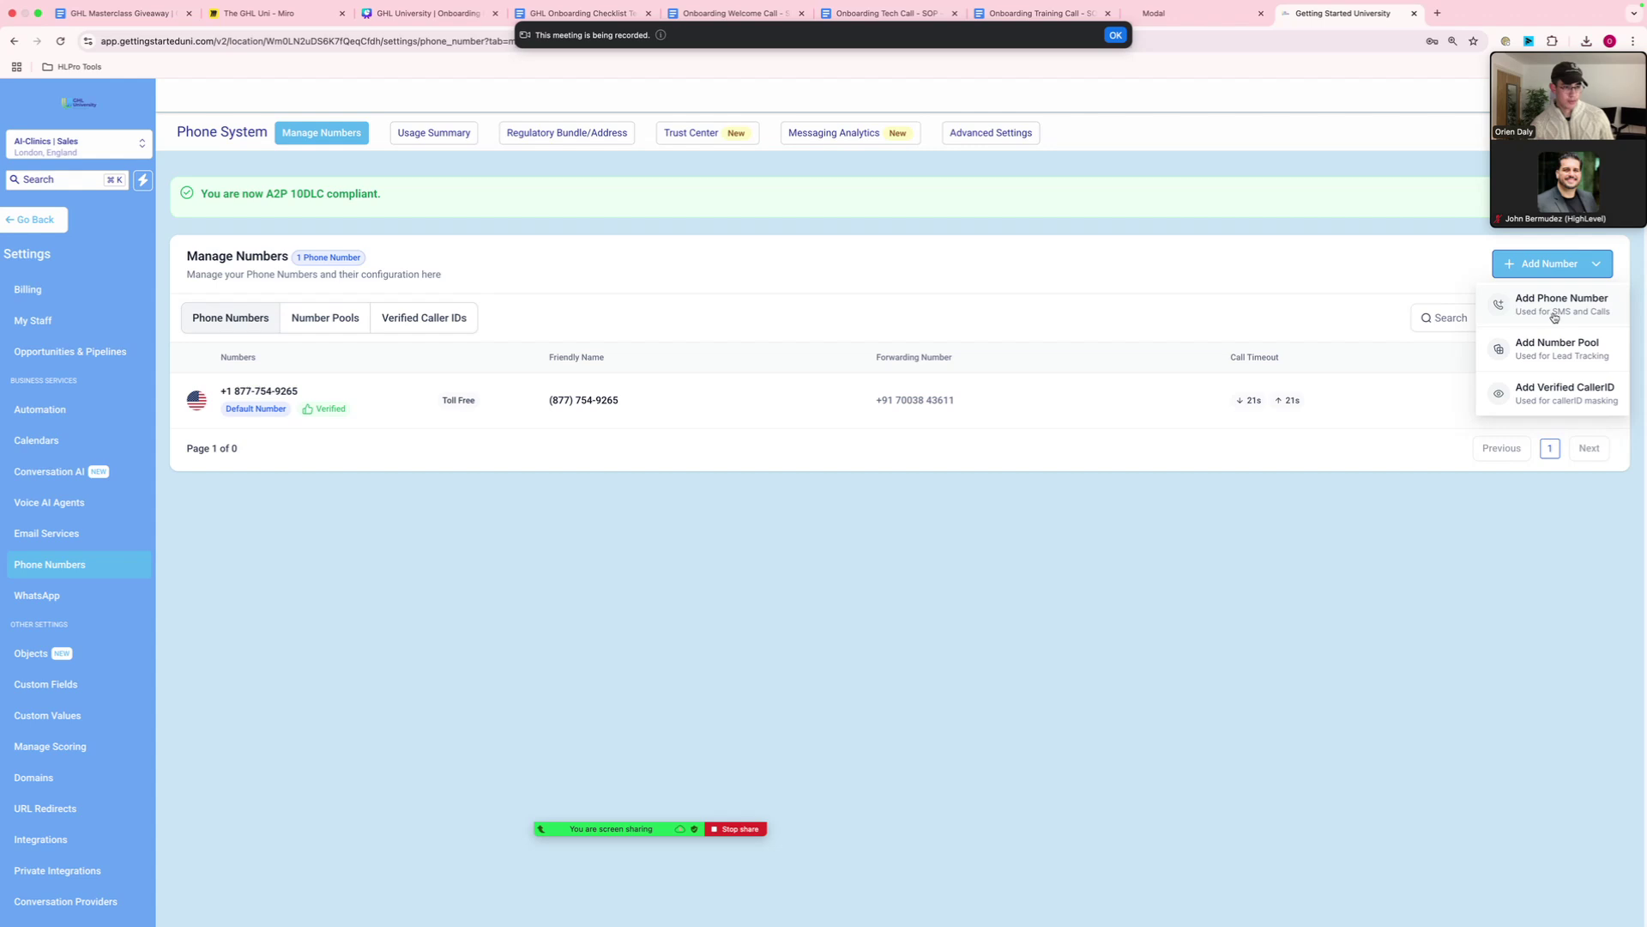
click(1553, 316)
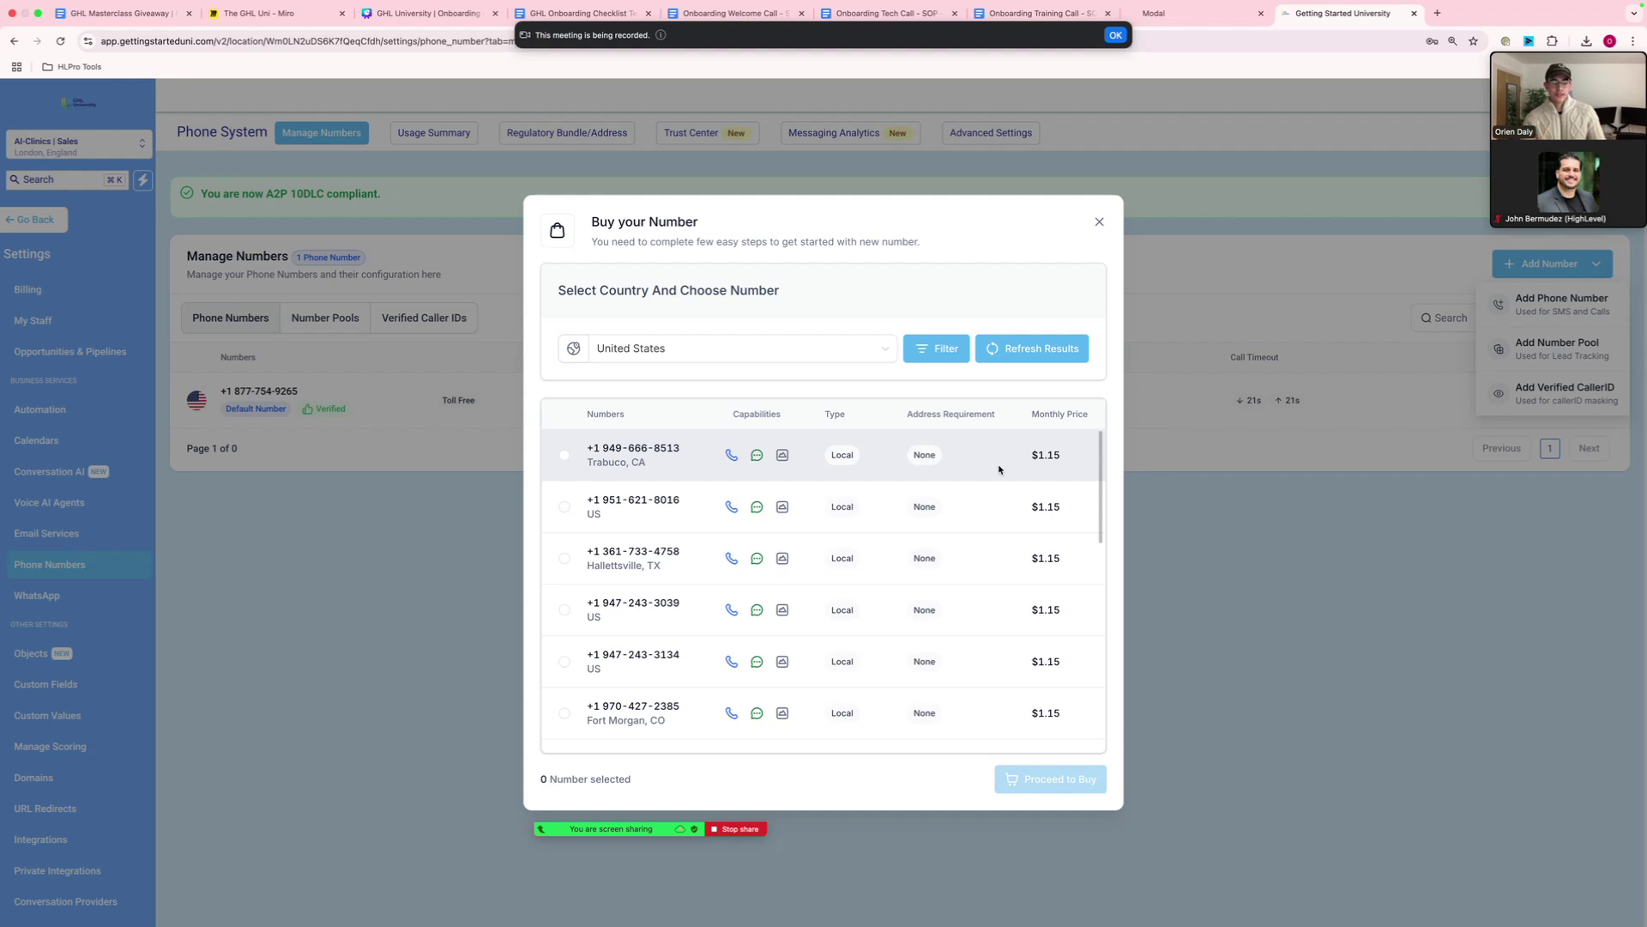
Browse the available United States numbers and the list of selectable countries in the Buy your Number dialog.
scroll(1000, 469, down, 3)
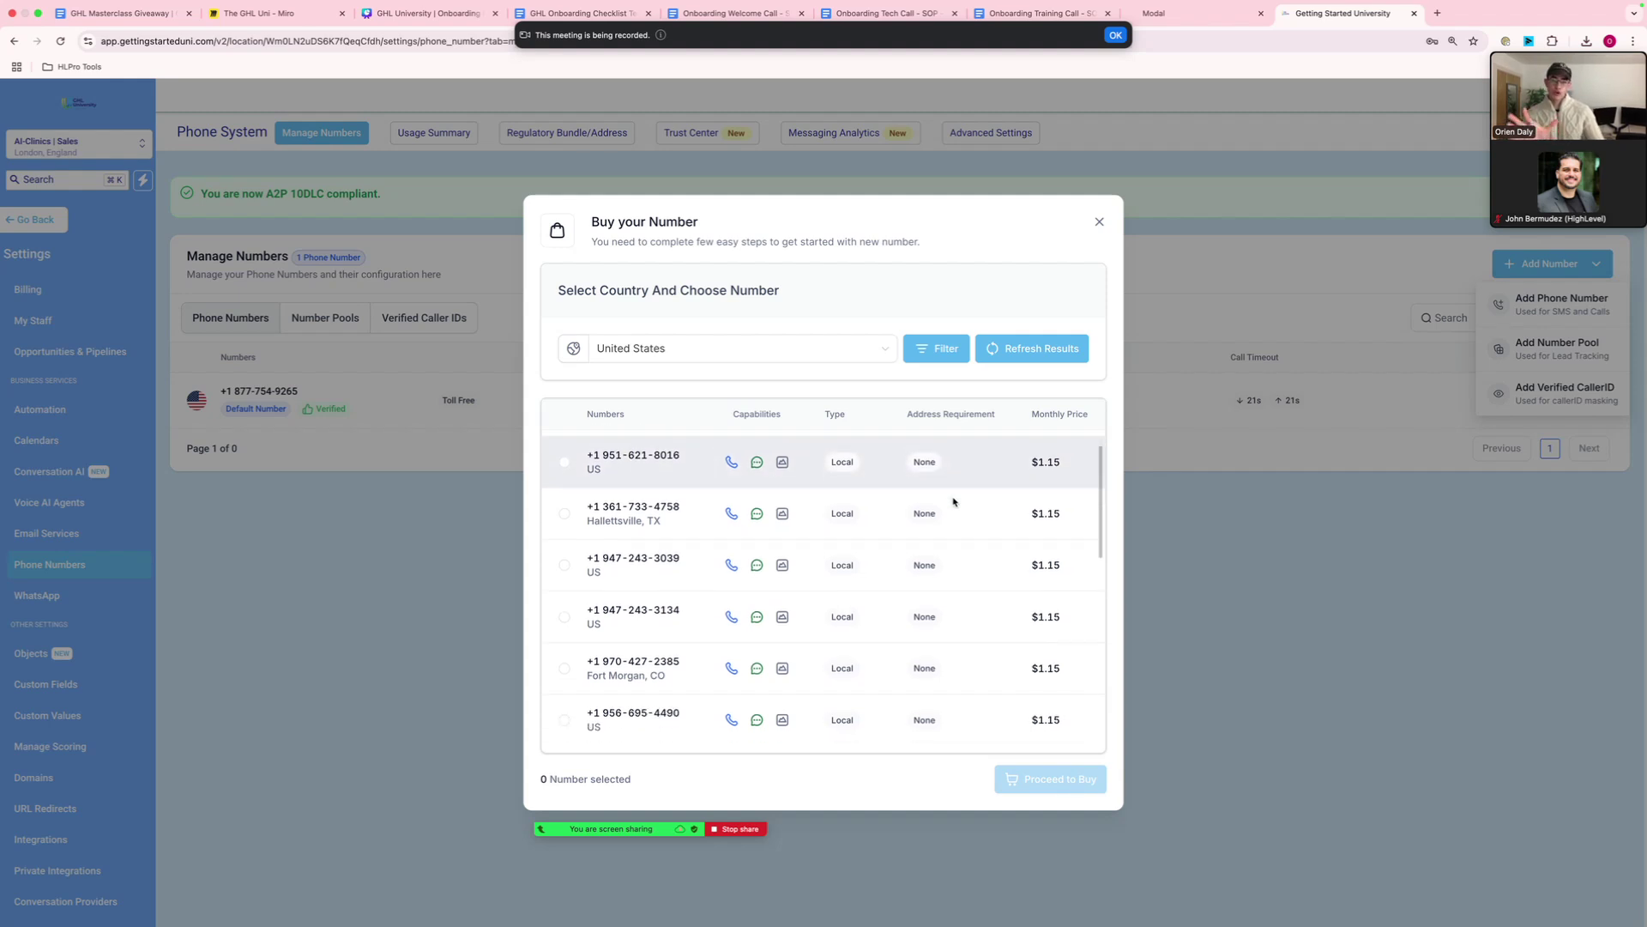
scroll(955, 502, down, 1)
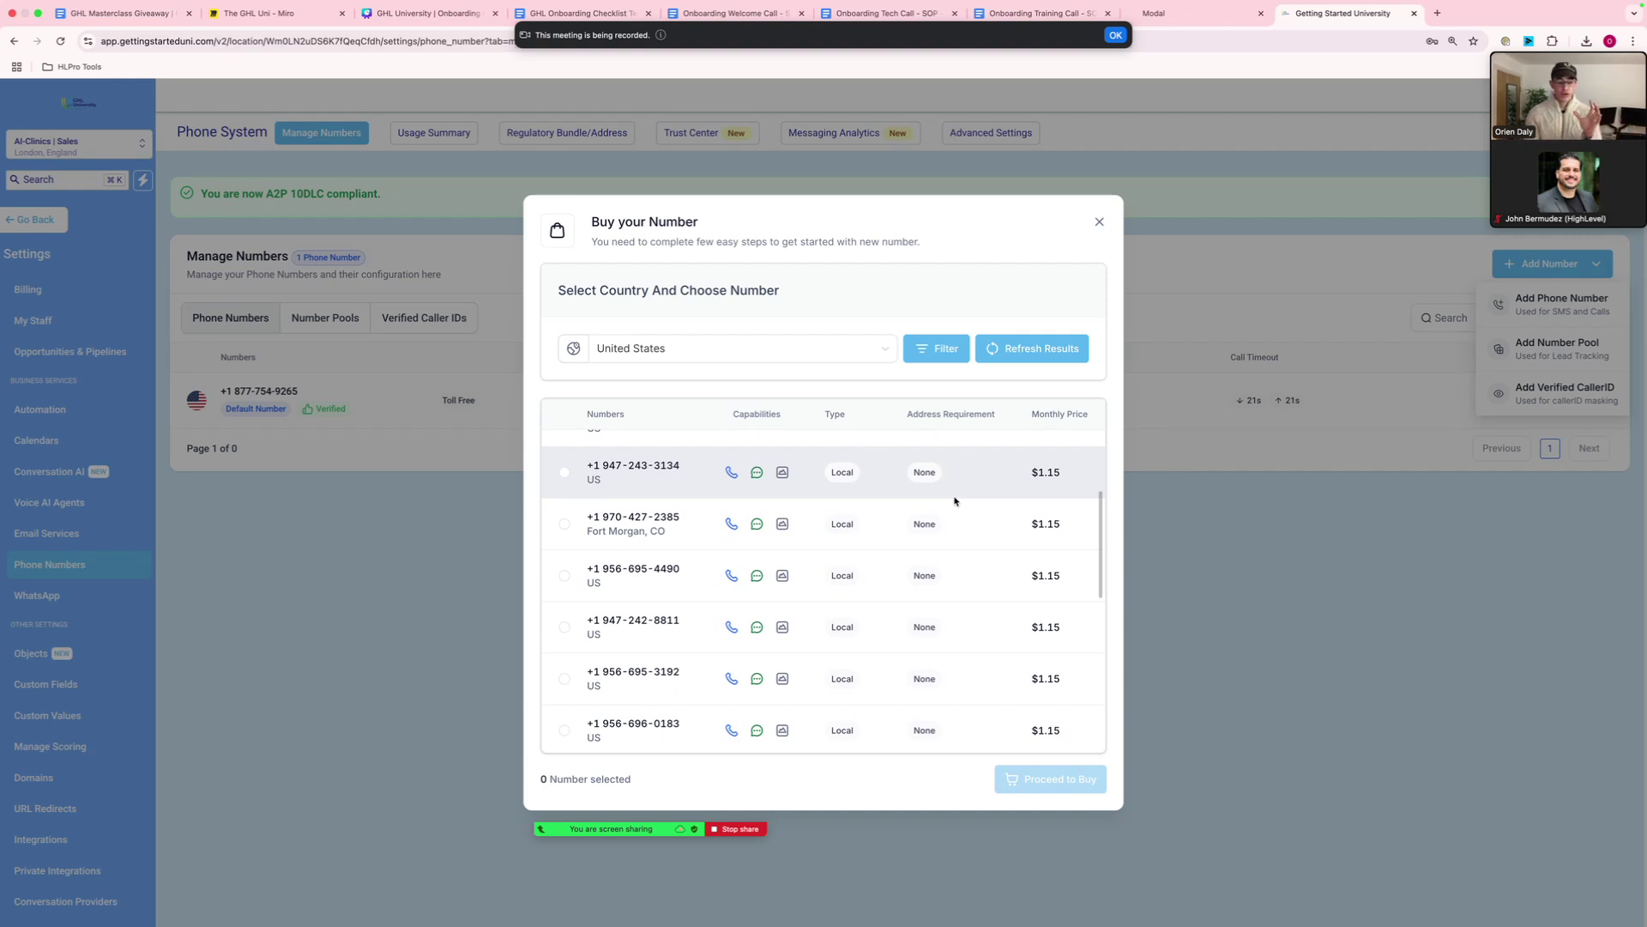
scroll(938, 501, down, 2)
click(698, 348)
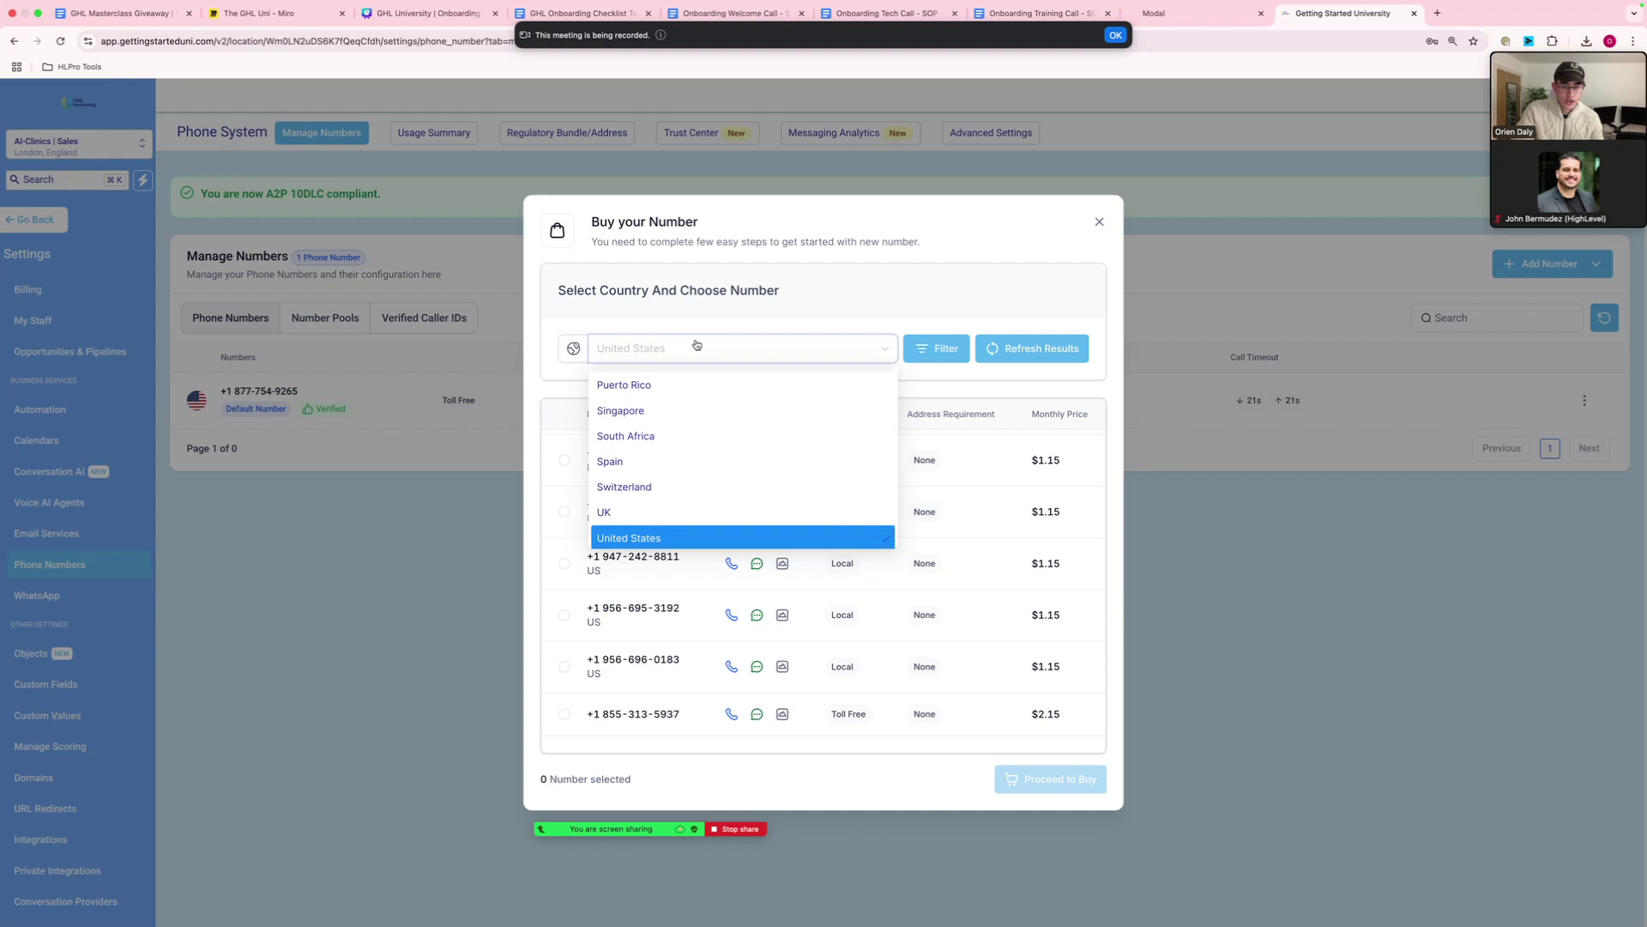
scroll(739, 466, down, 2)
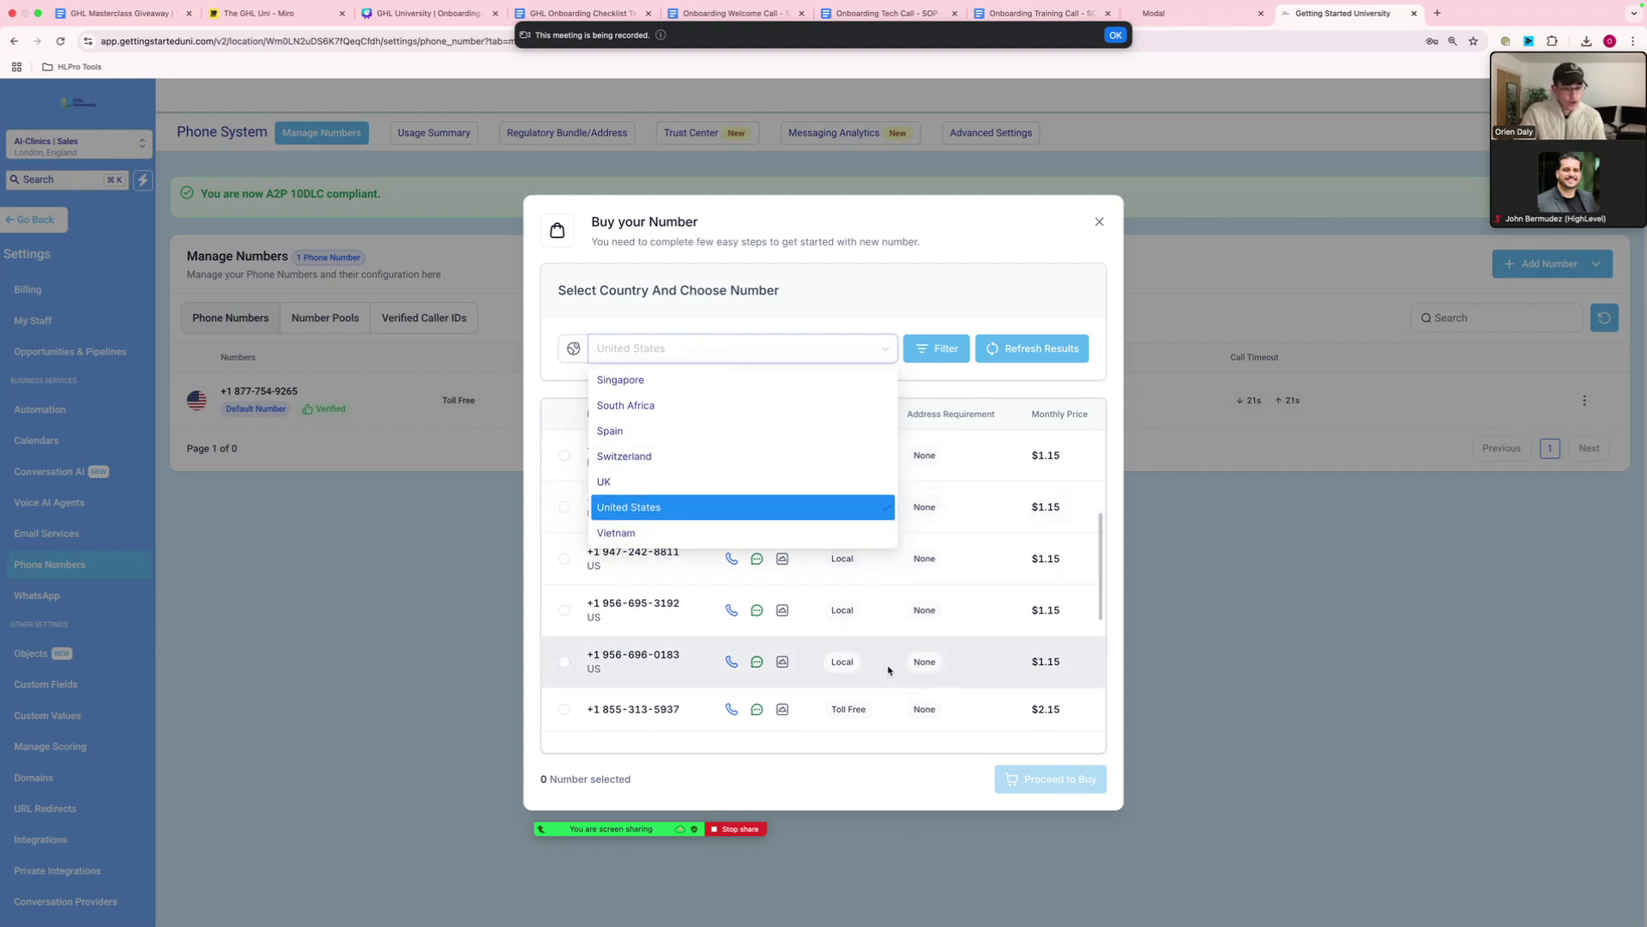
click(844, 774)
scroll(804, 681, down, 2)
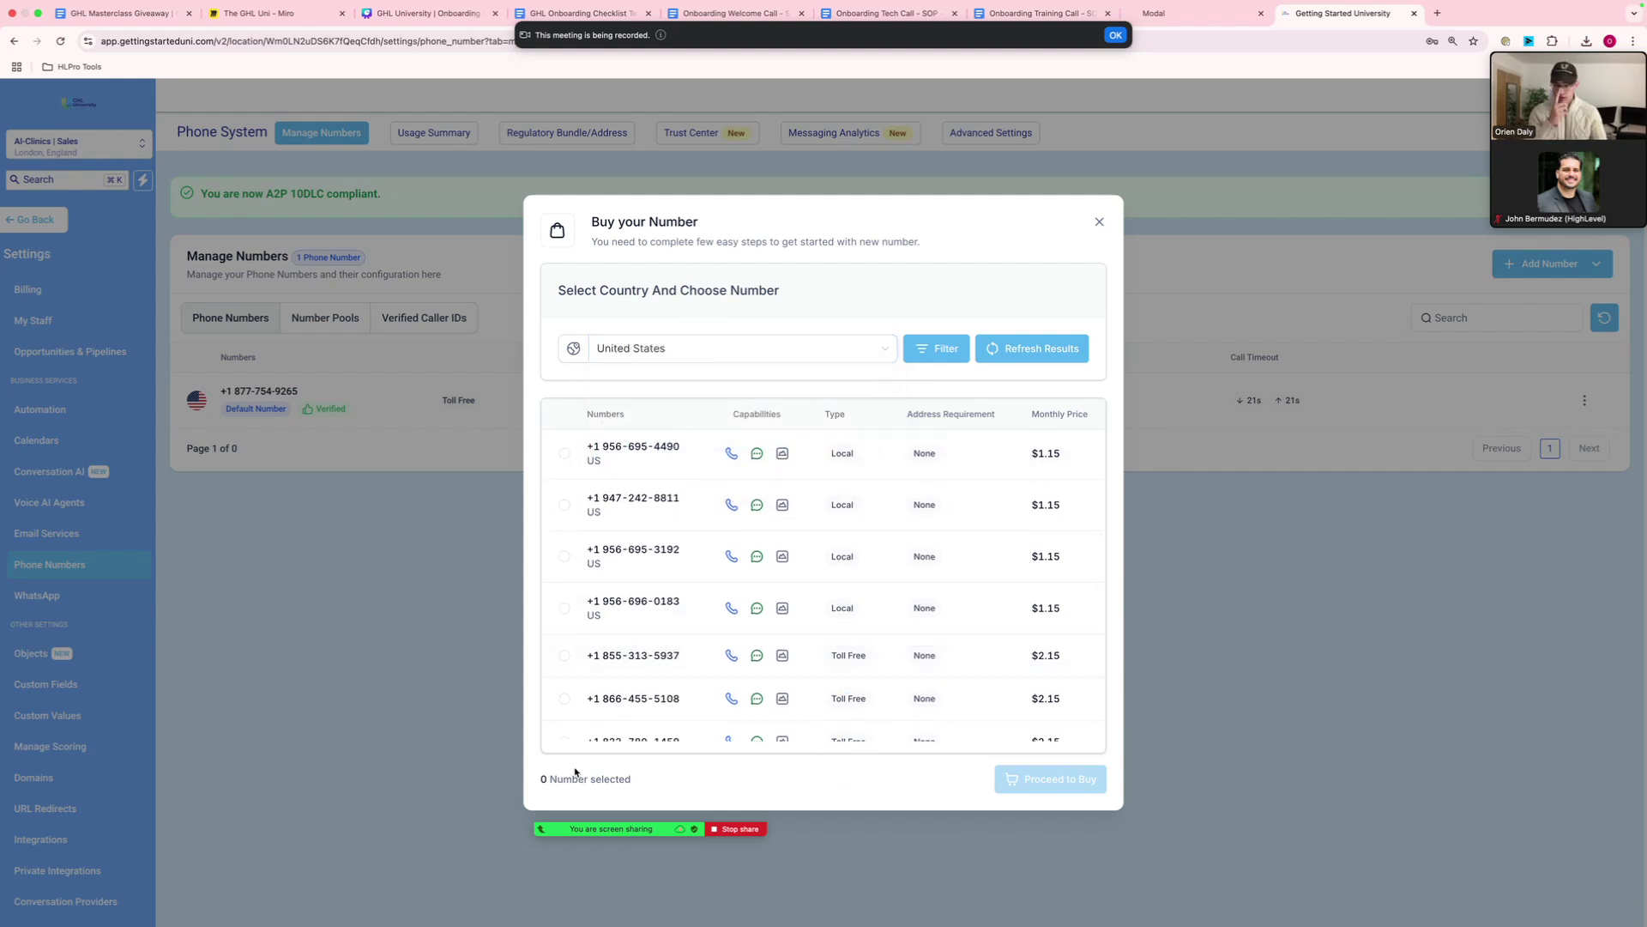
Select the first toll-free number priced at $2.15 per month and compare it with the local numbers.
click(564, 655)
scroll(584, 661, down, 3)
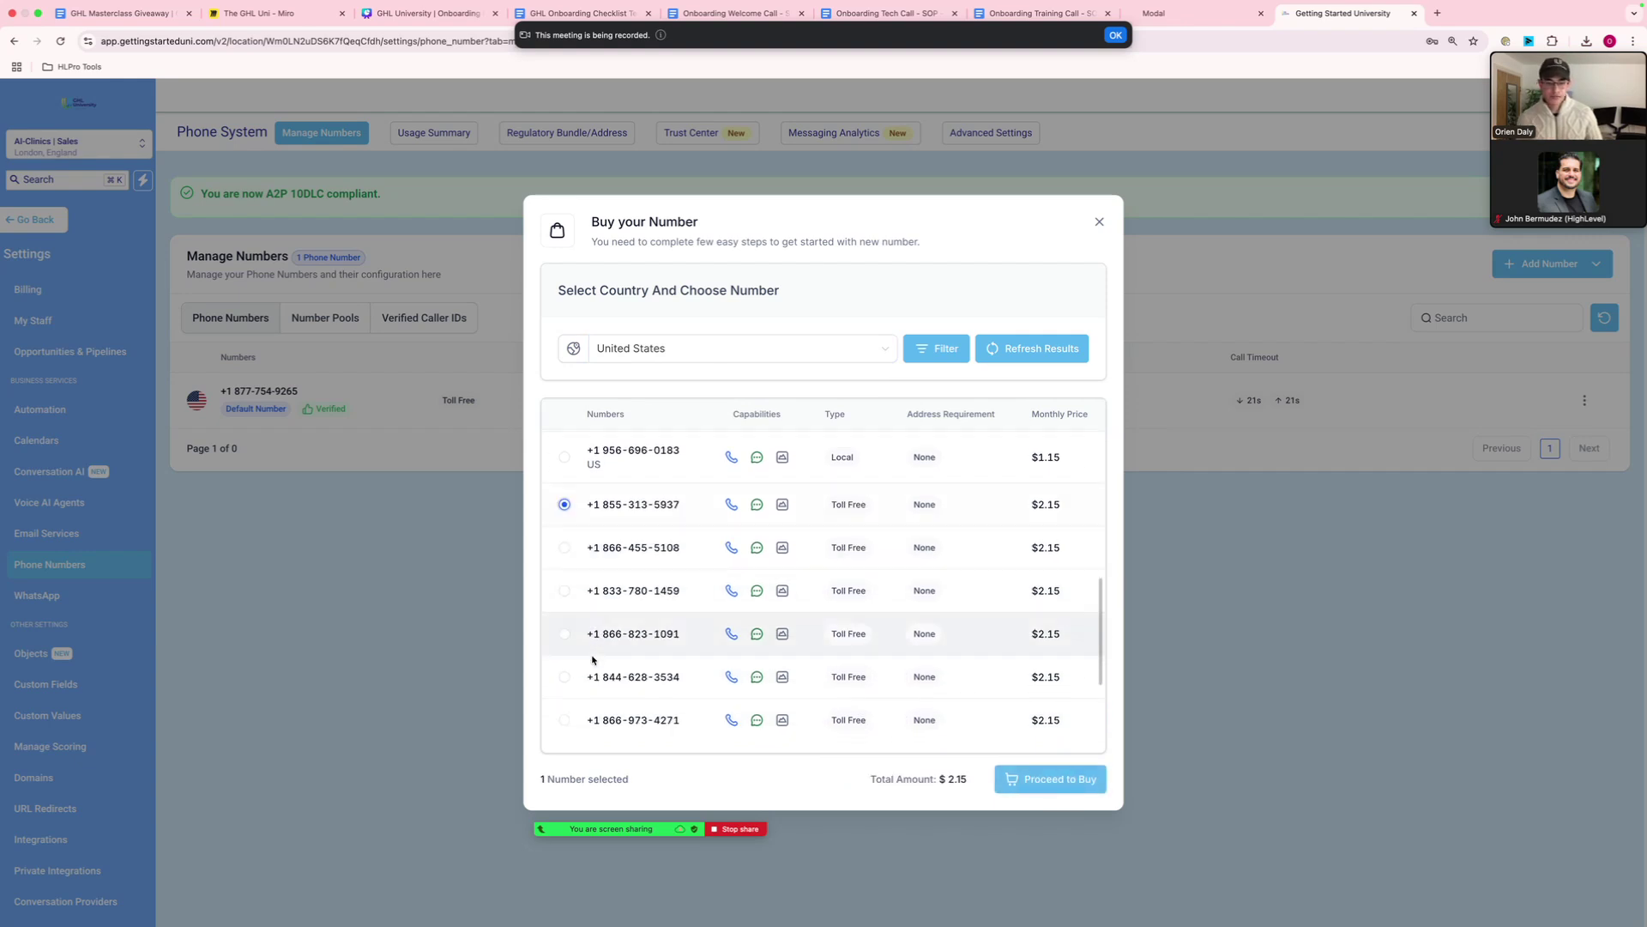
scroll(858, 601, up, 5)
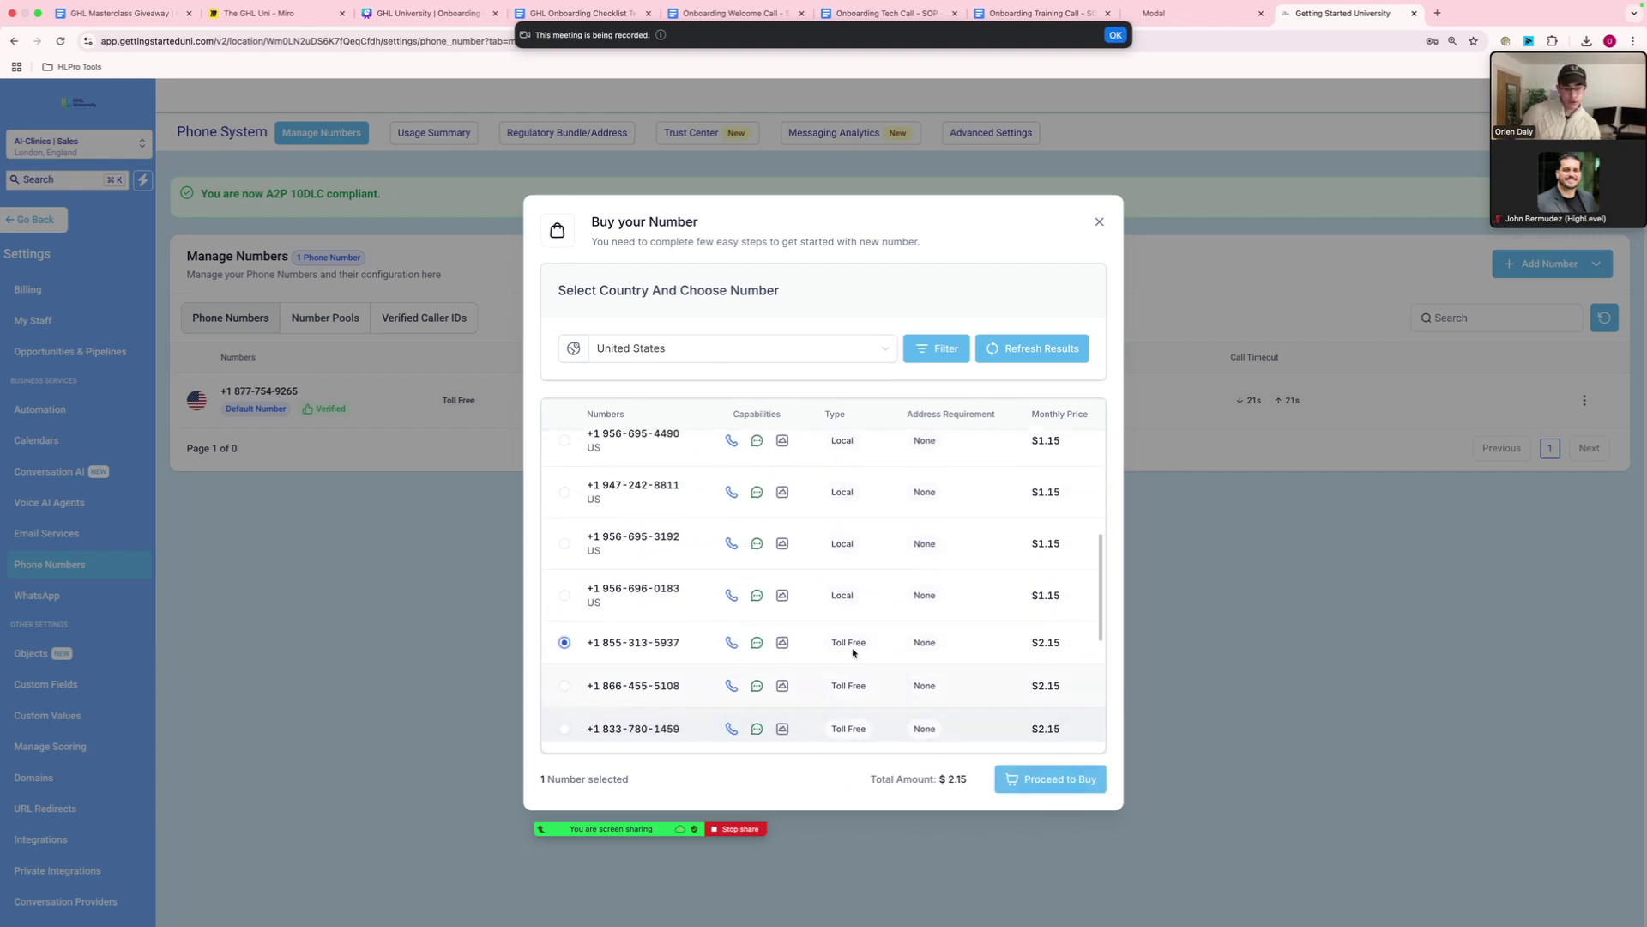
scroll(863, 592, down, 3)
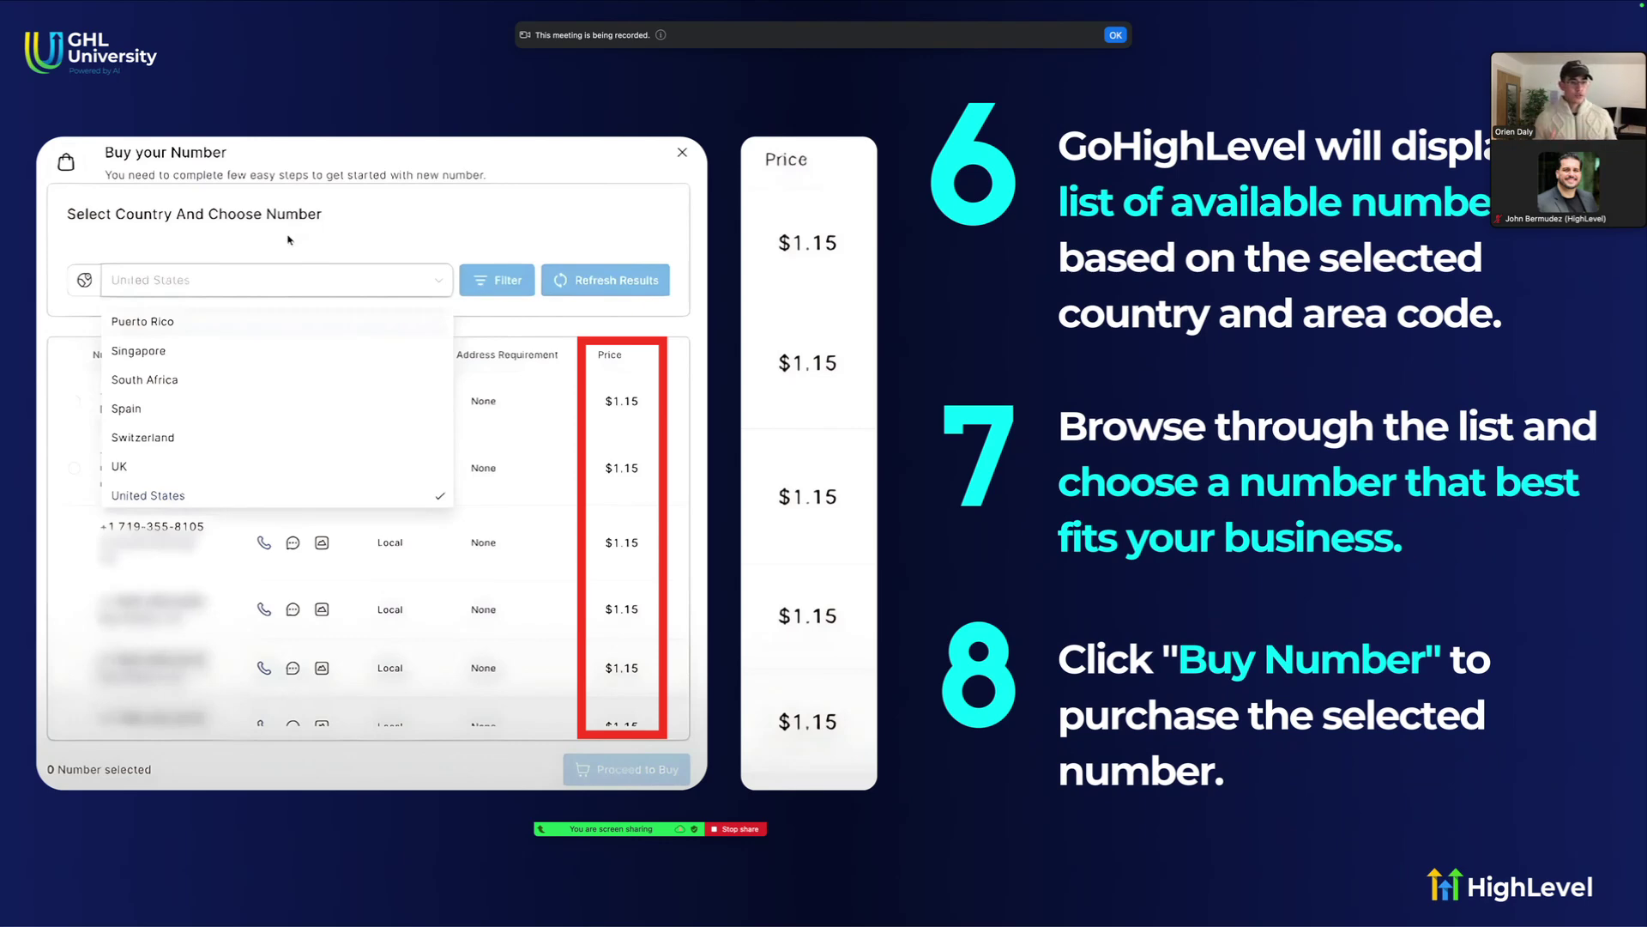
Move the meeting video thumbnails clear of the page, review the monthly prices and close the number purchase dialog without buying.
drag(1581, 218, 1577, 96)
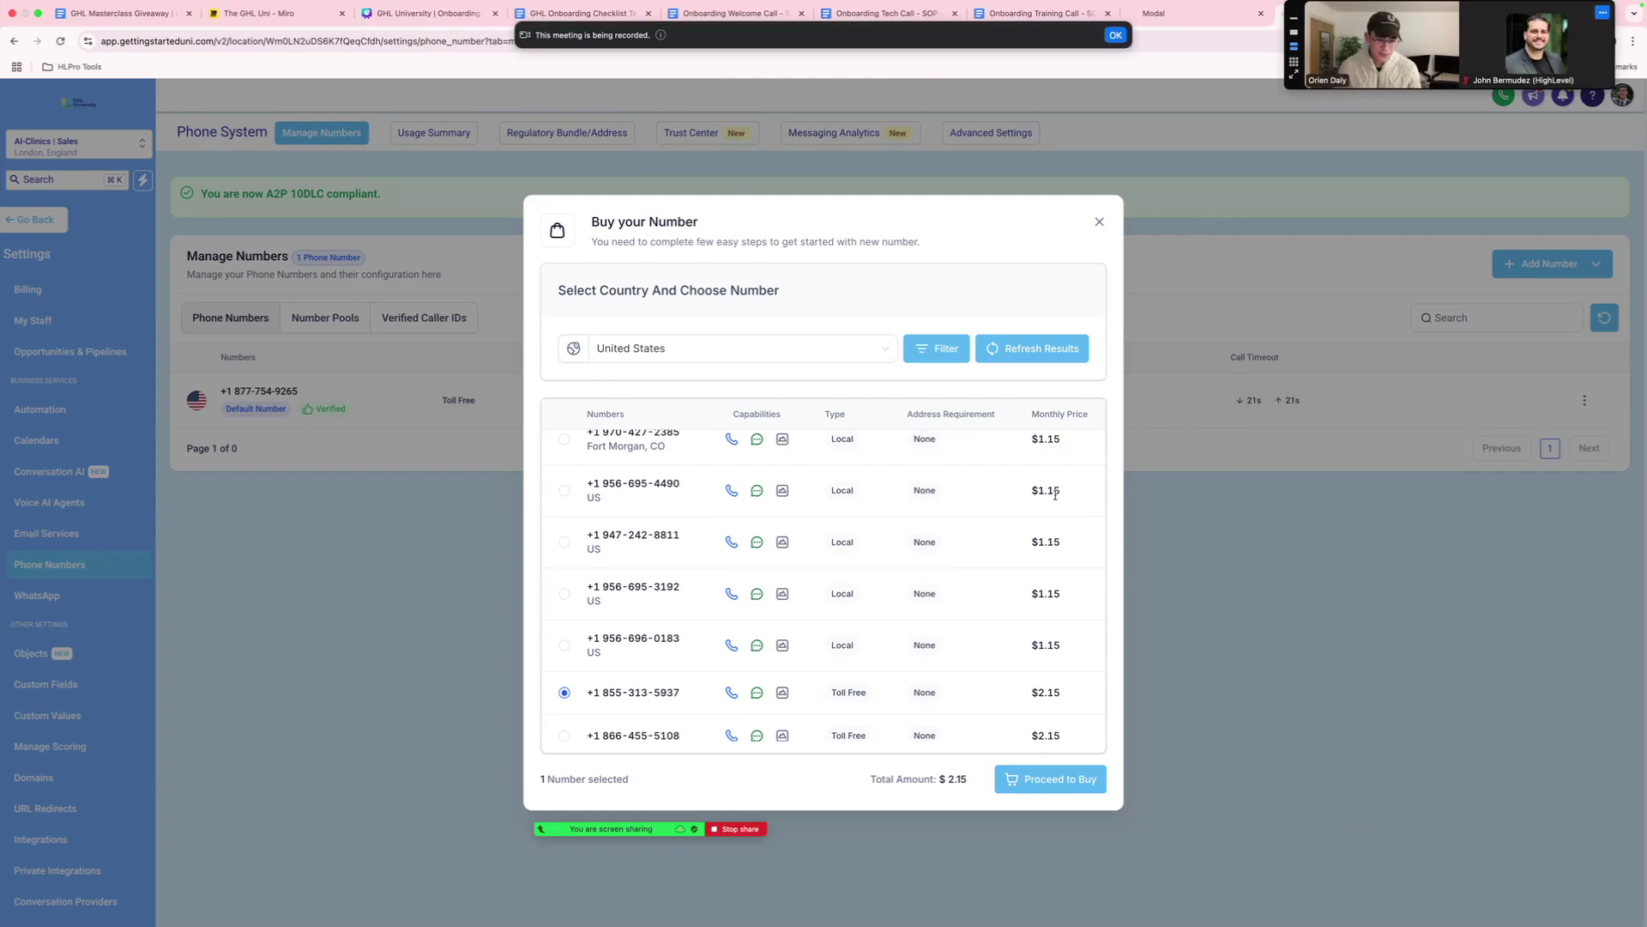
scroll(1055, 494, down, 2)
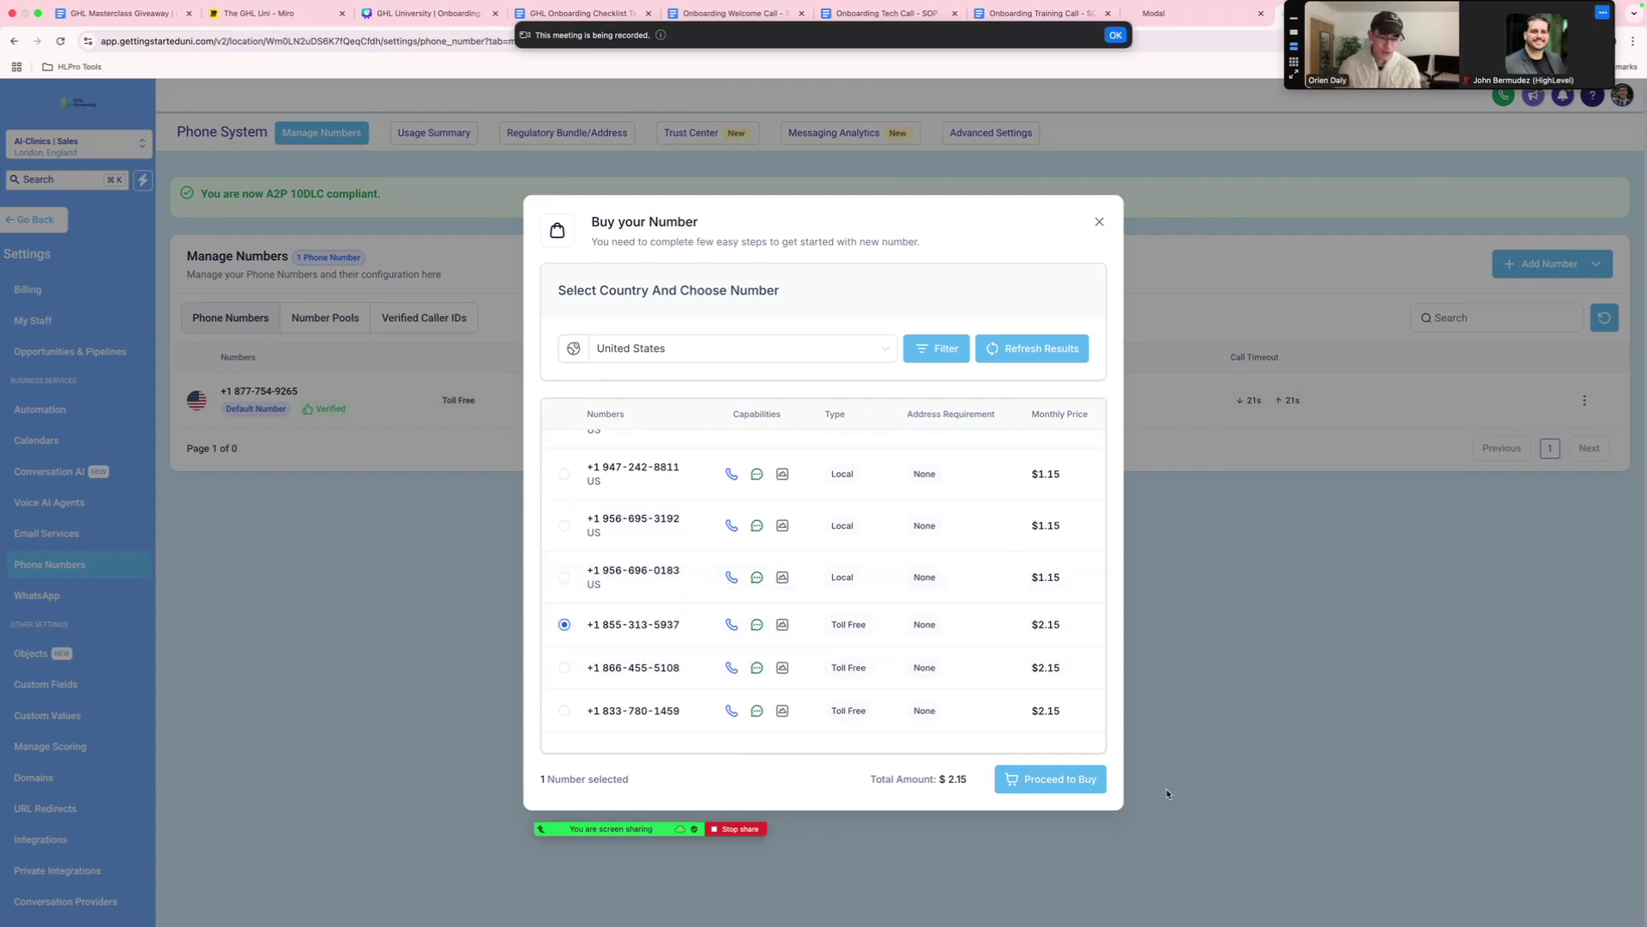
click(1099, 221)
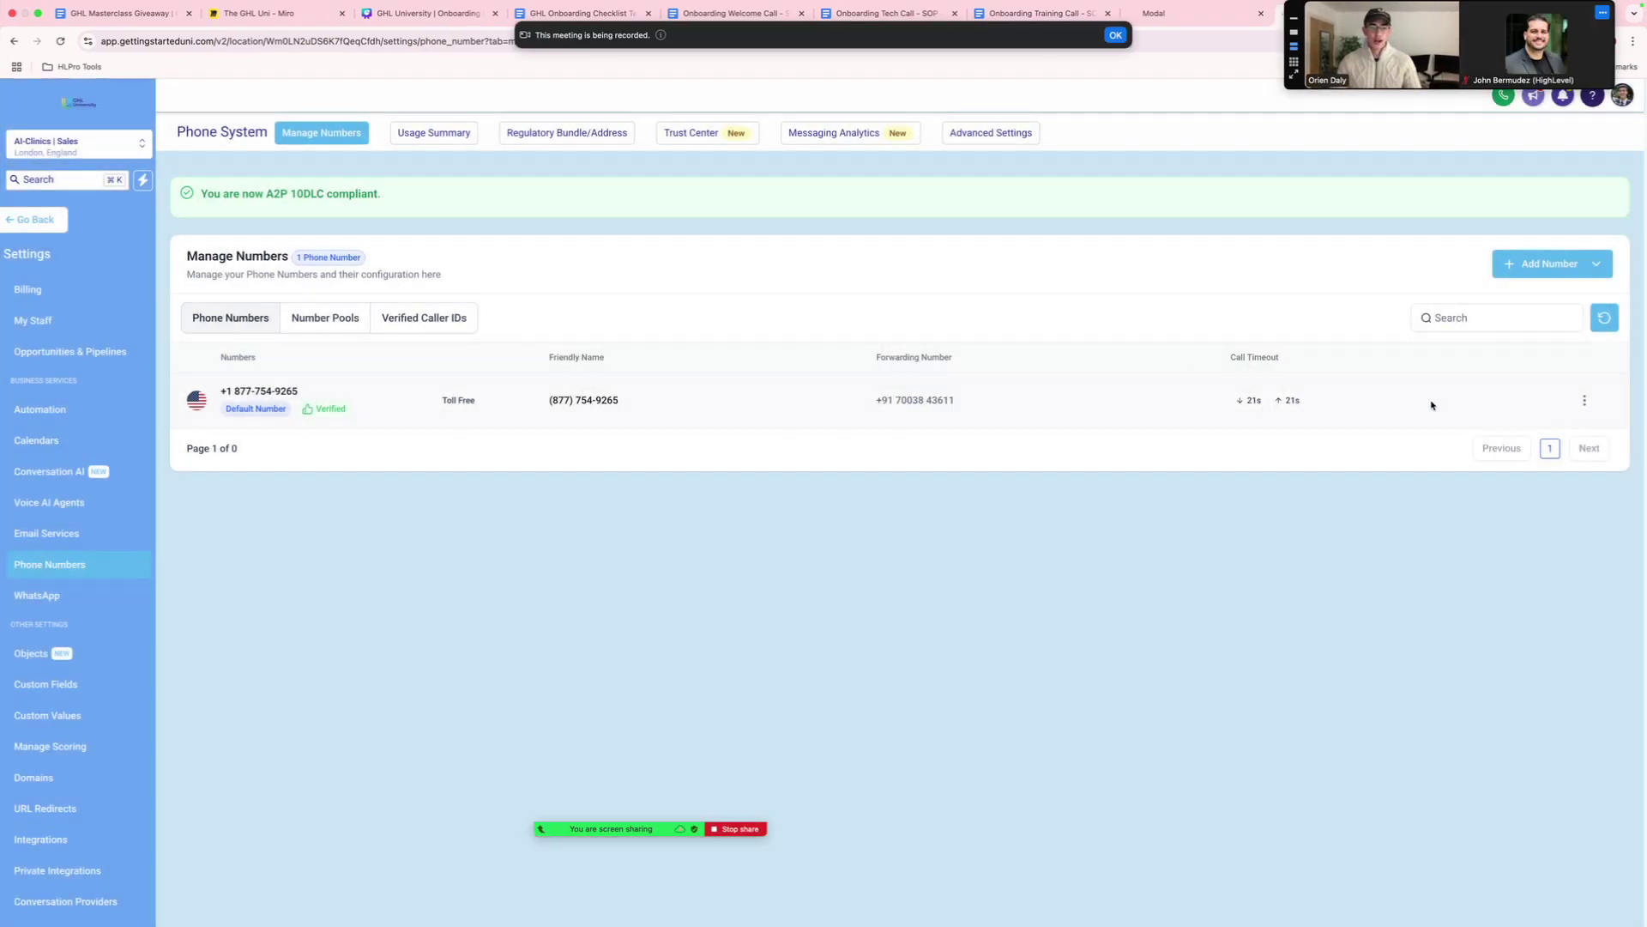
Open the configuration of the default toll-free number, examine its call forwarding, whisper message and call recording options, and close it without saving.
click(1584, 400)
mouse_move(1499, 474)
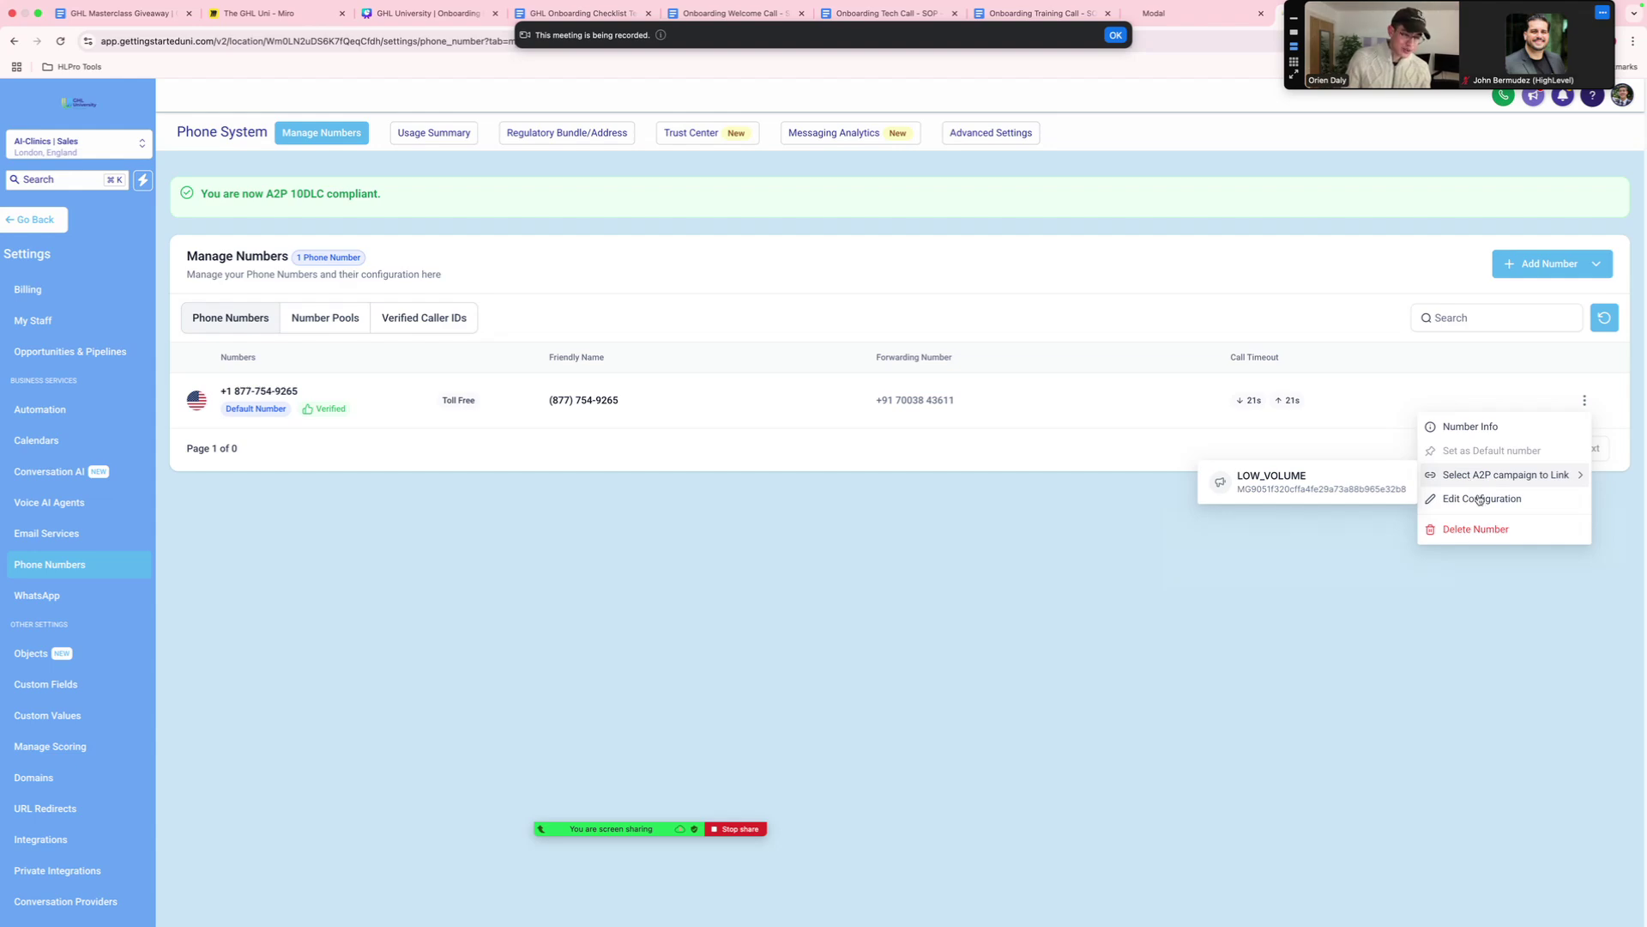
click(1474, 500)
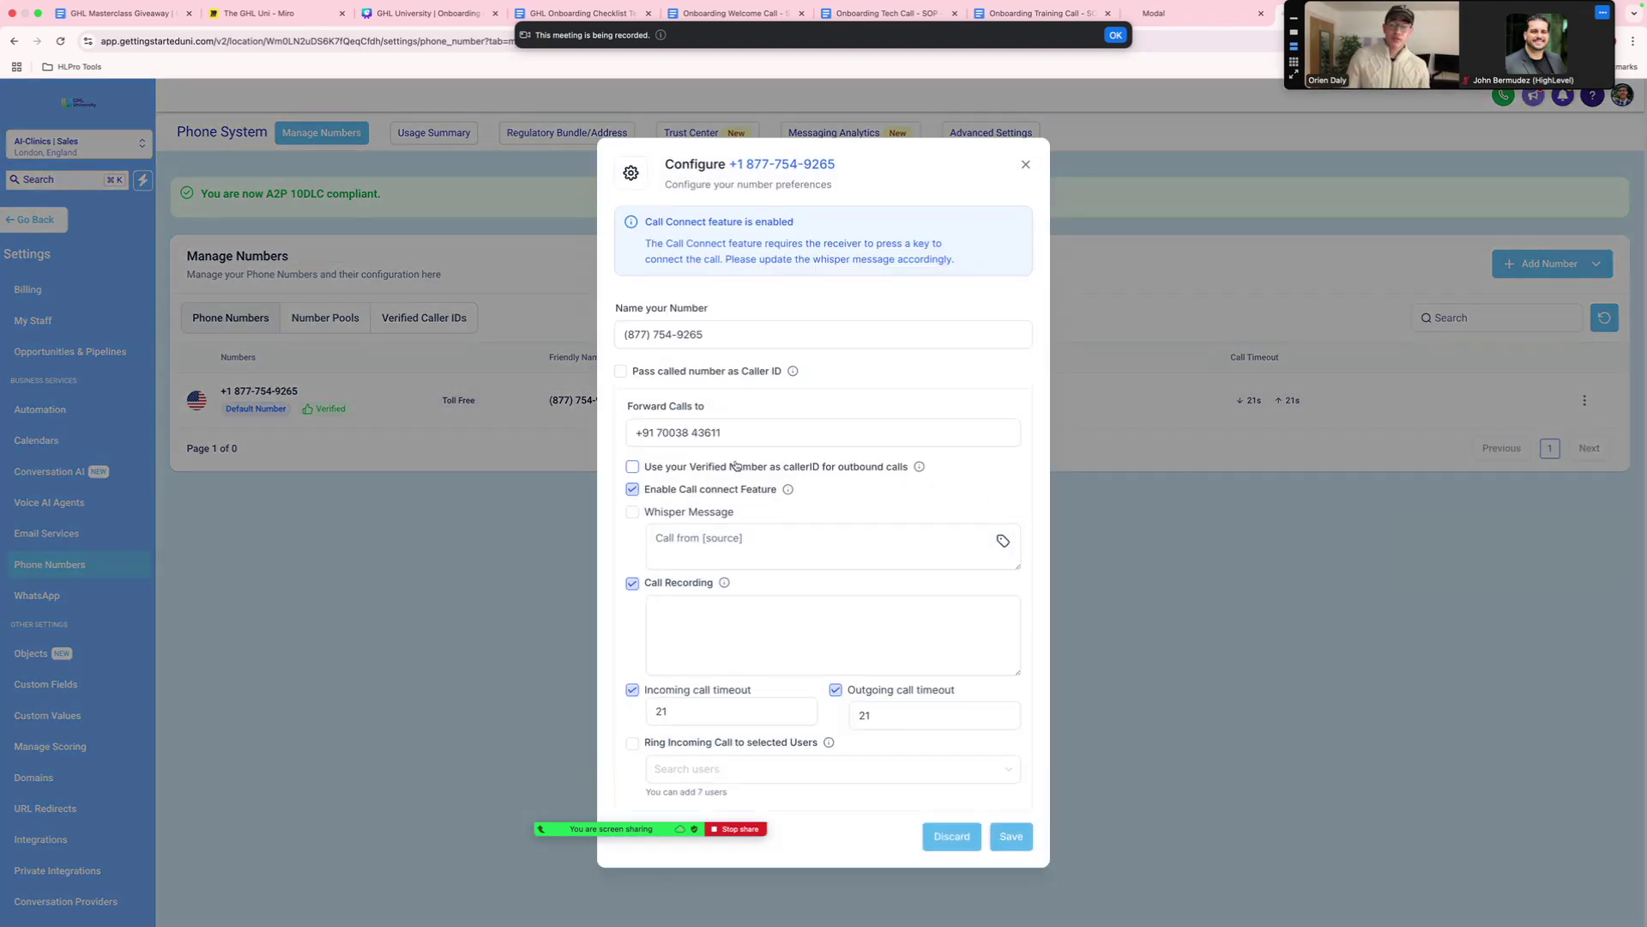
click(800, 438)
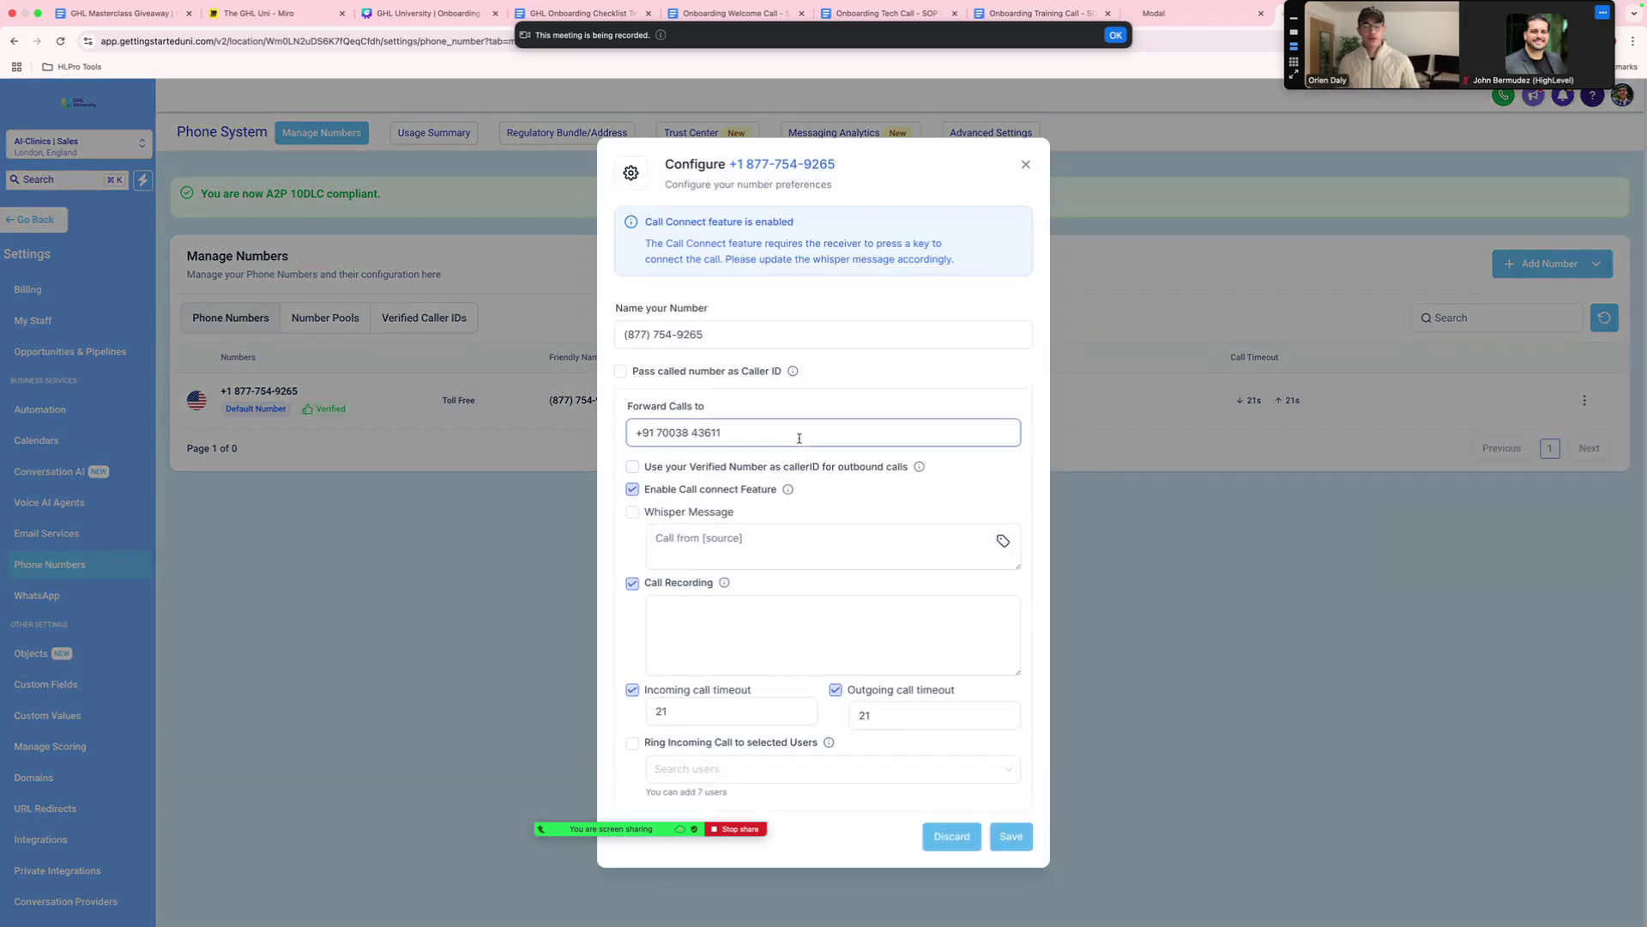
click(695, 618)
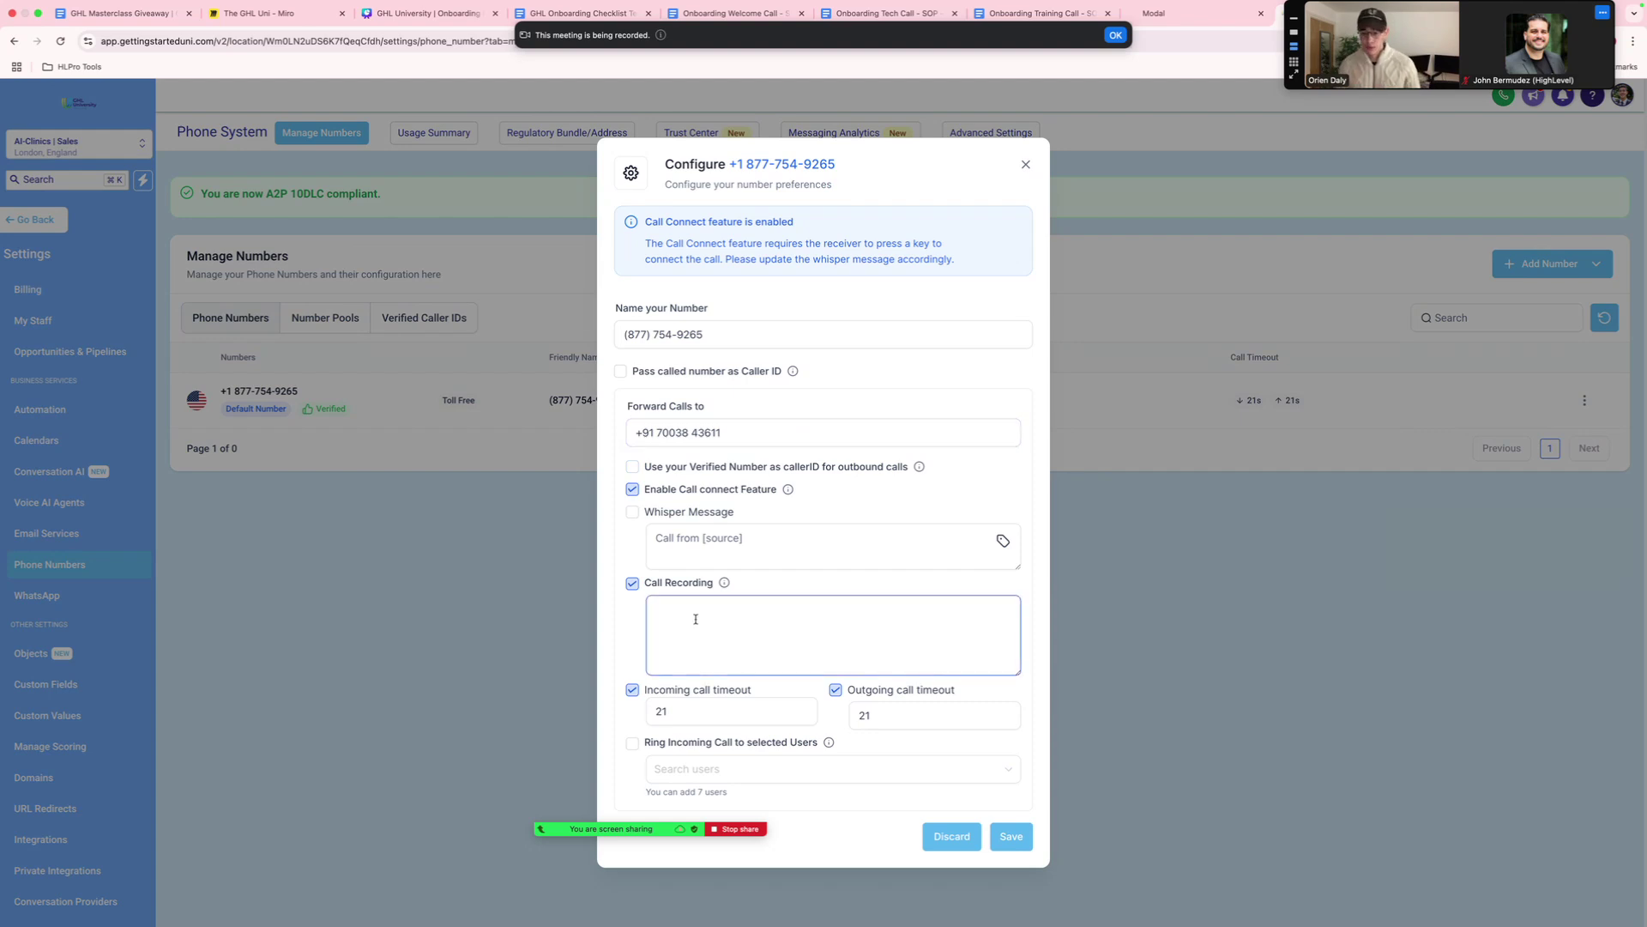
click(693, 555)
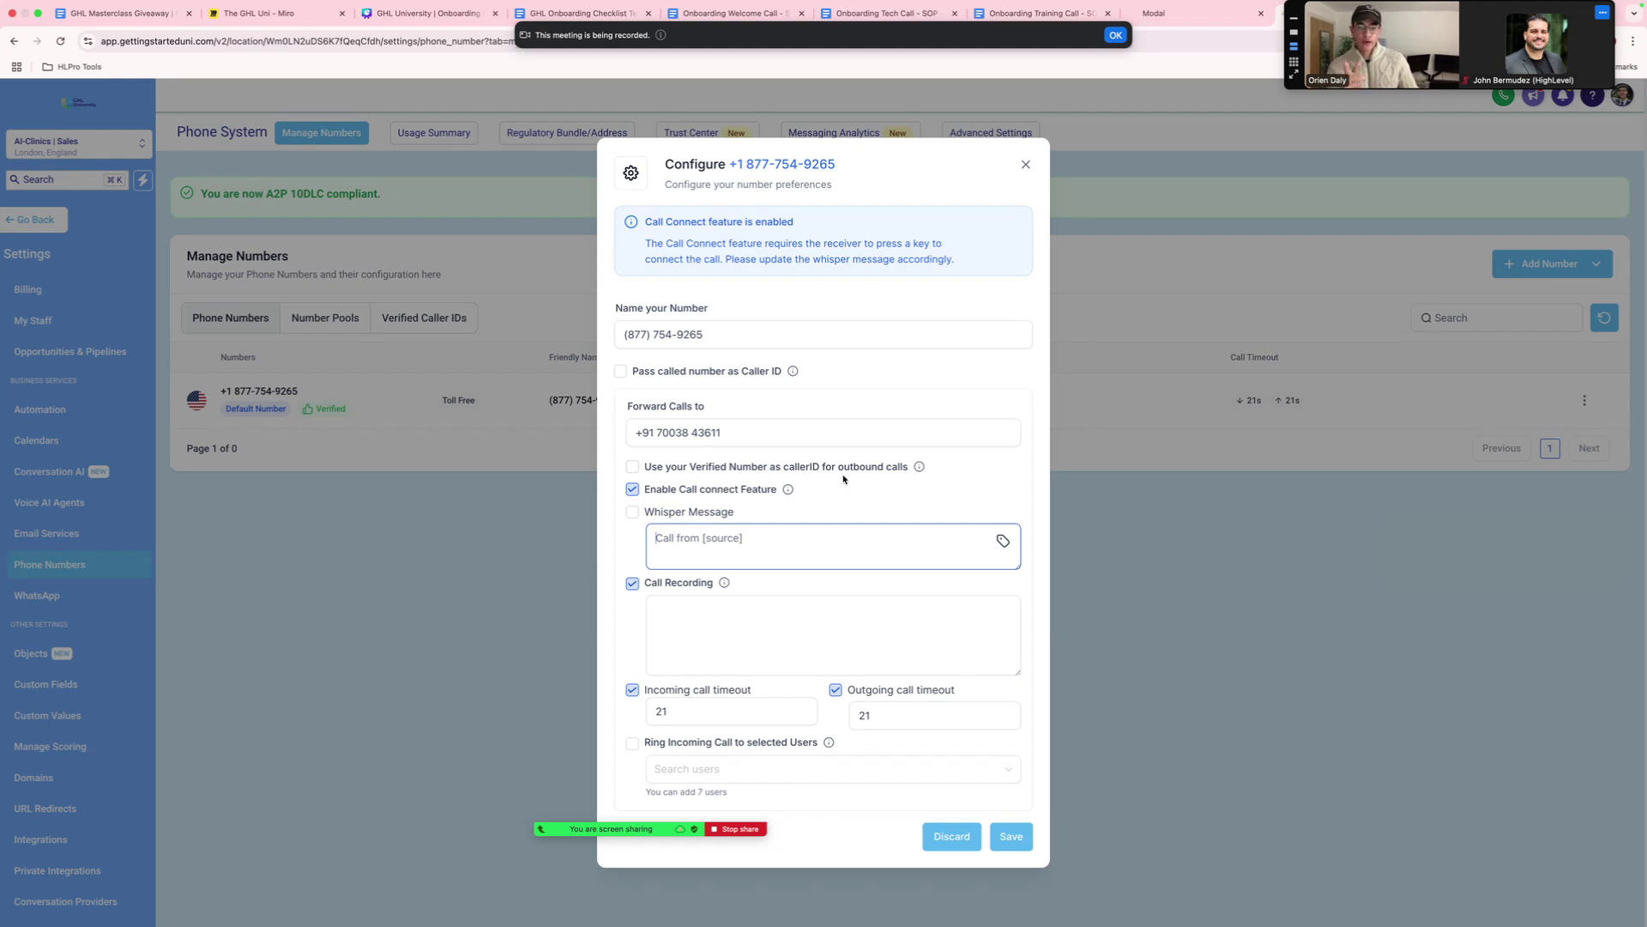
mouse_move(915, 472)
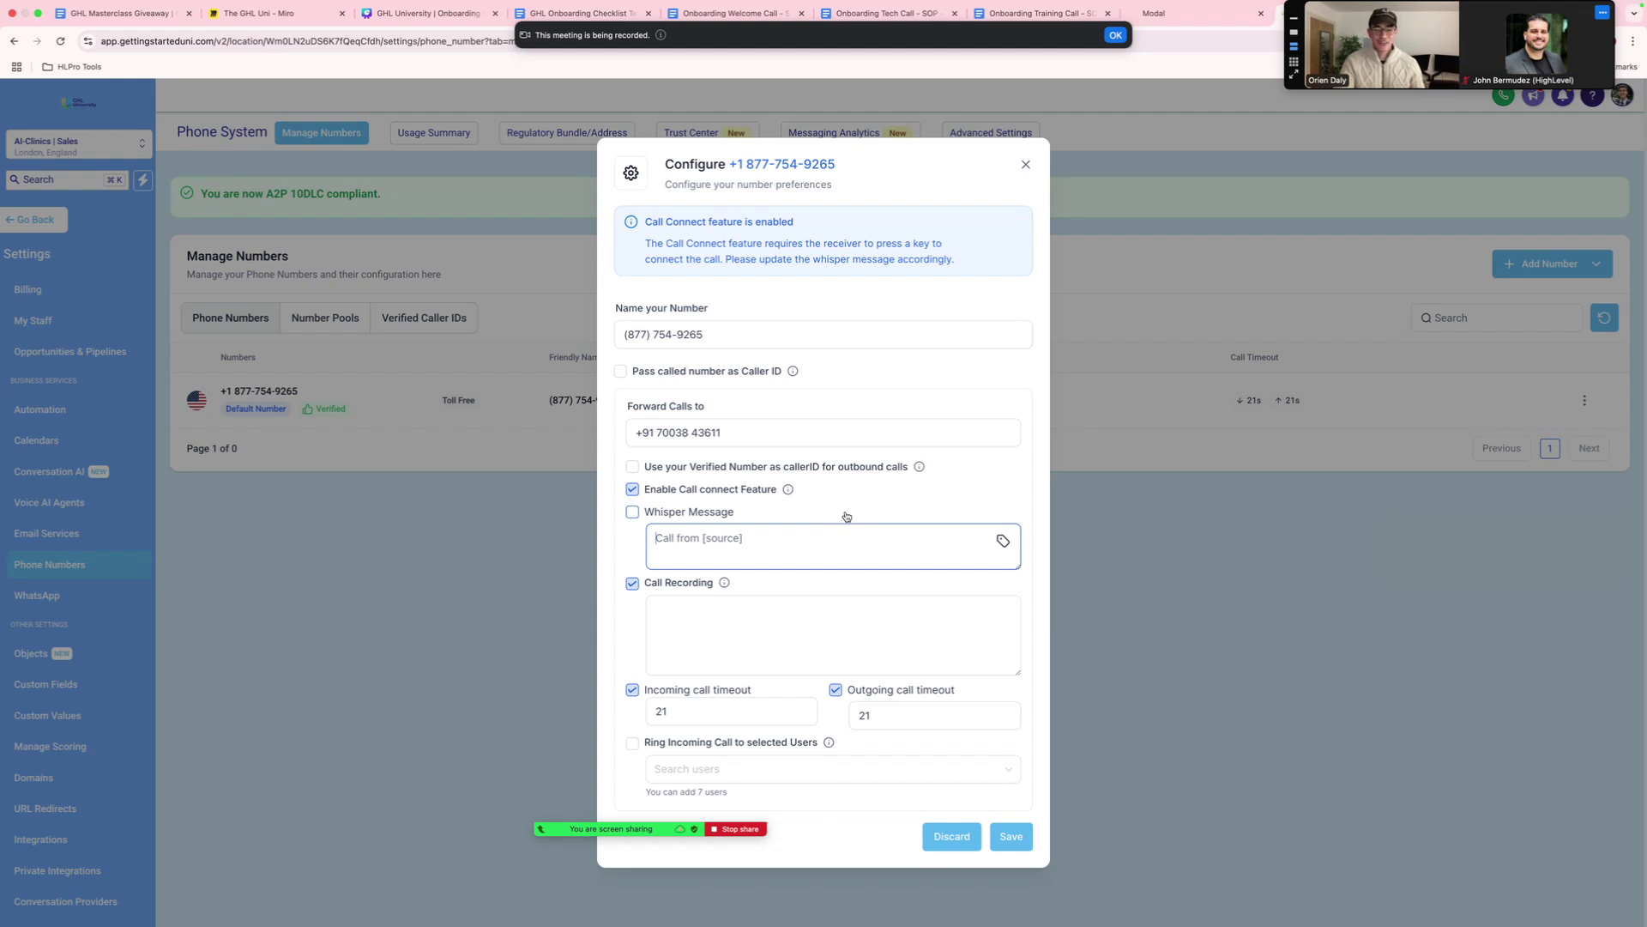
triple_click(699, 431)
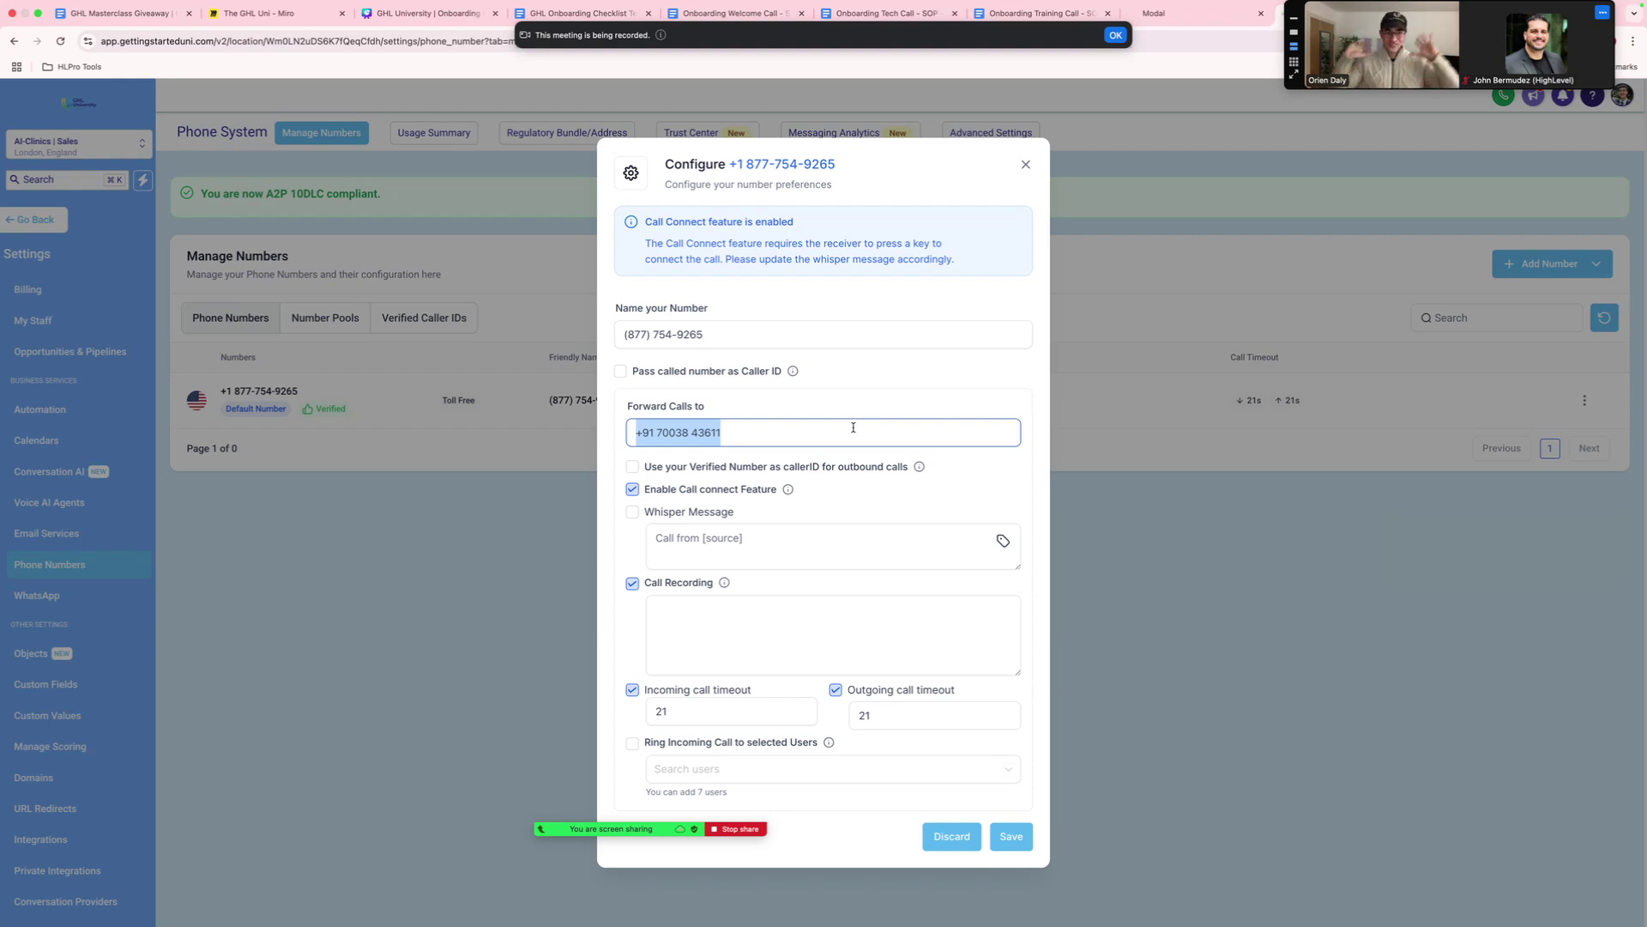
click(1026, 164)
Switch to the training slides, advance to the steps on SMS/MMS capabilities and auto-responses, and return to the account.
key(ctrl+Left)
key(Right)
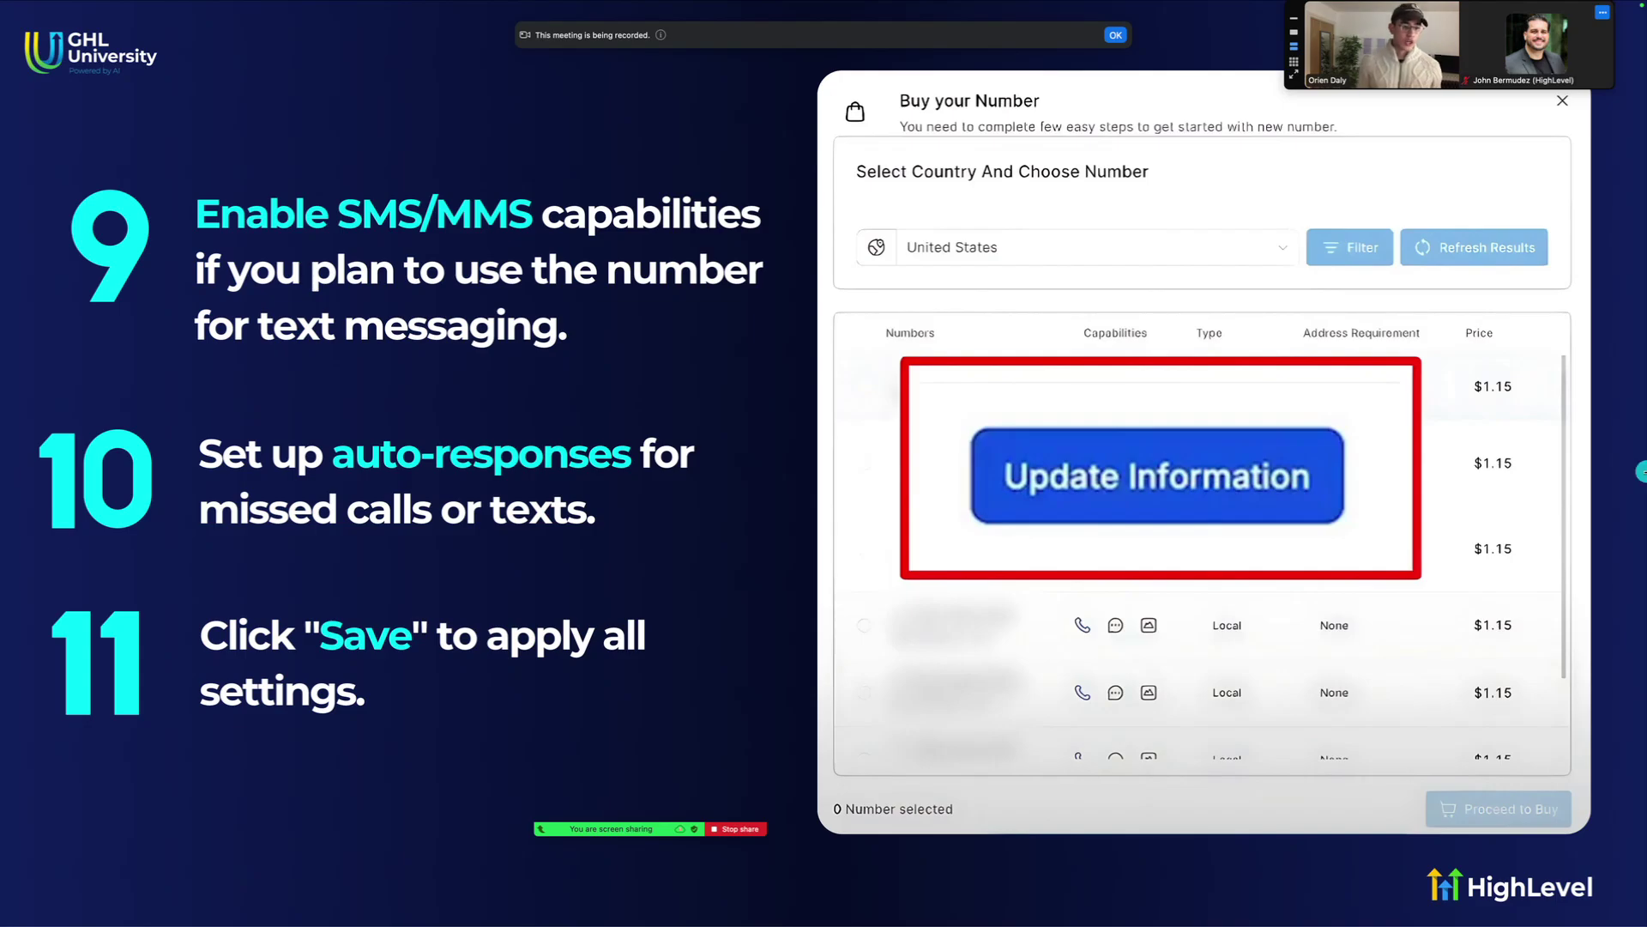
key(ctrl+Right)
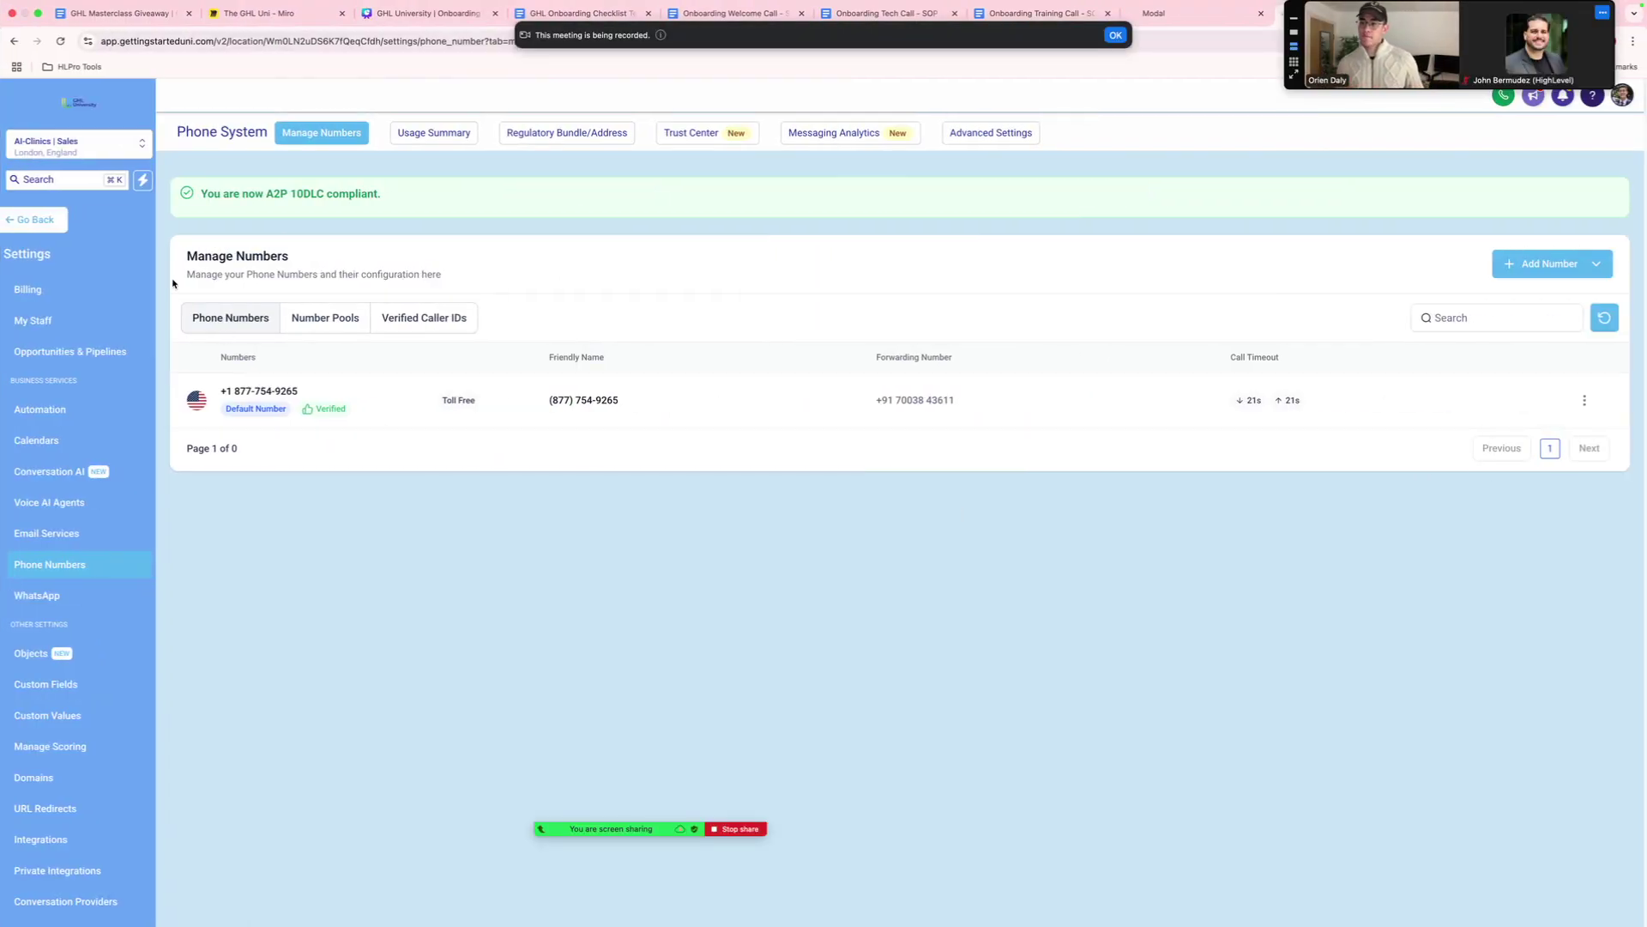
Open the Business Profile settings and examine the contact deduplication and missed call text-back sections.
scroll(79, 309, up, 2)
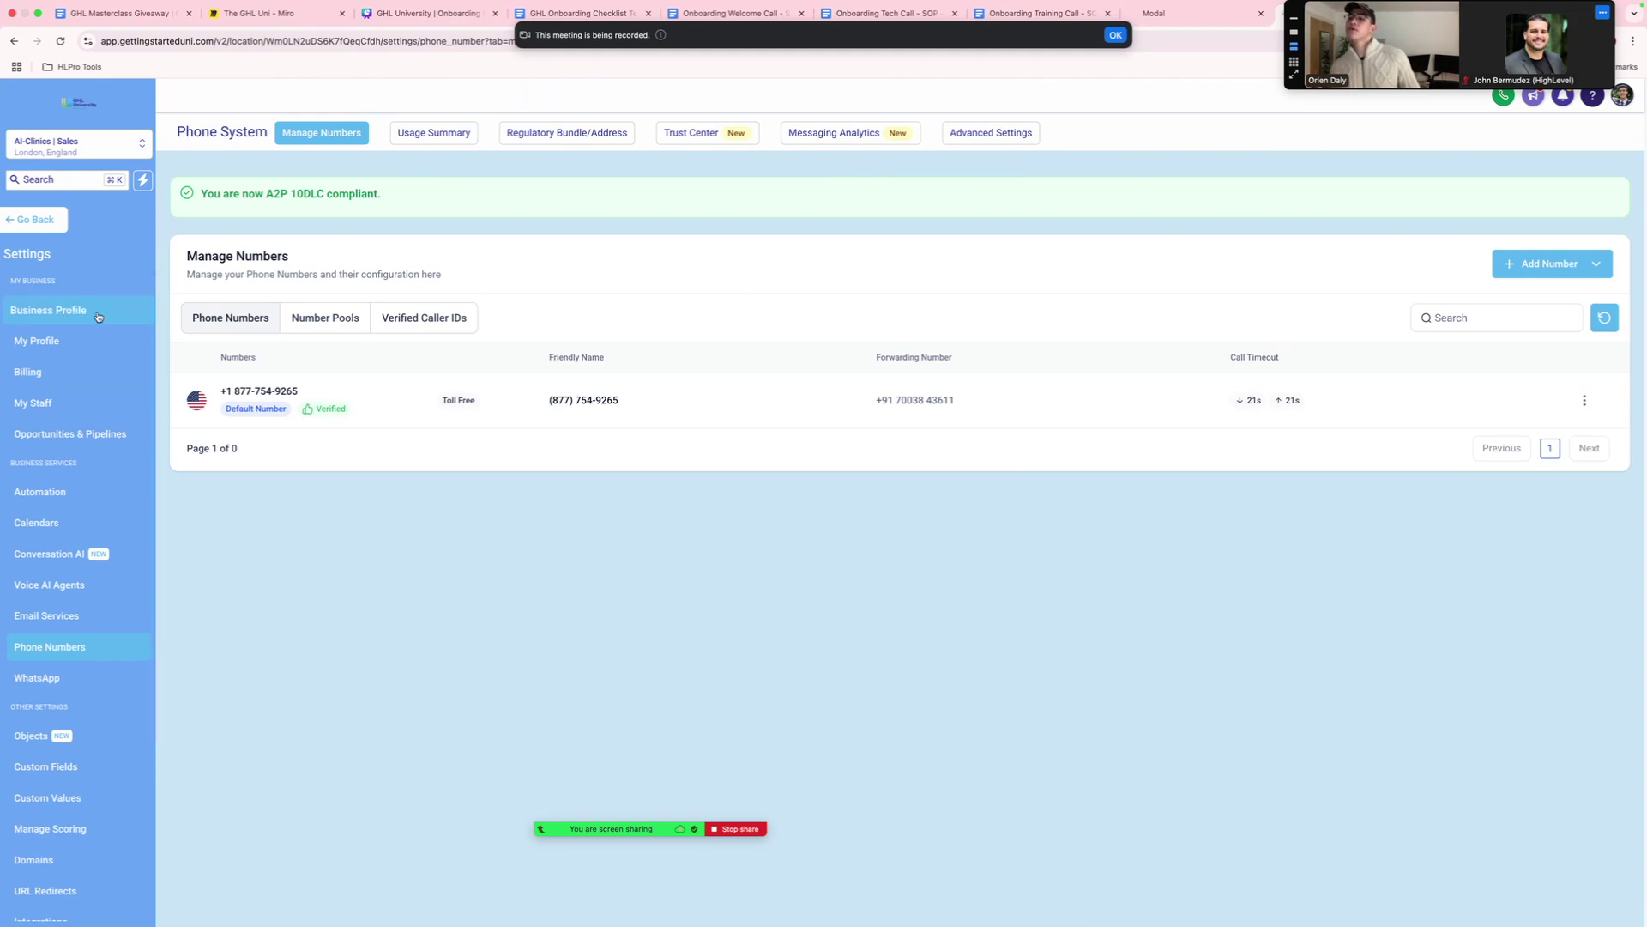
click(55, 310)
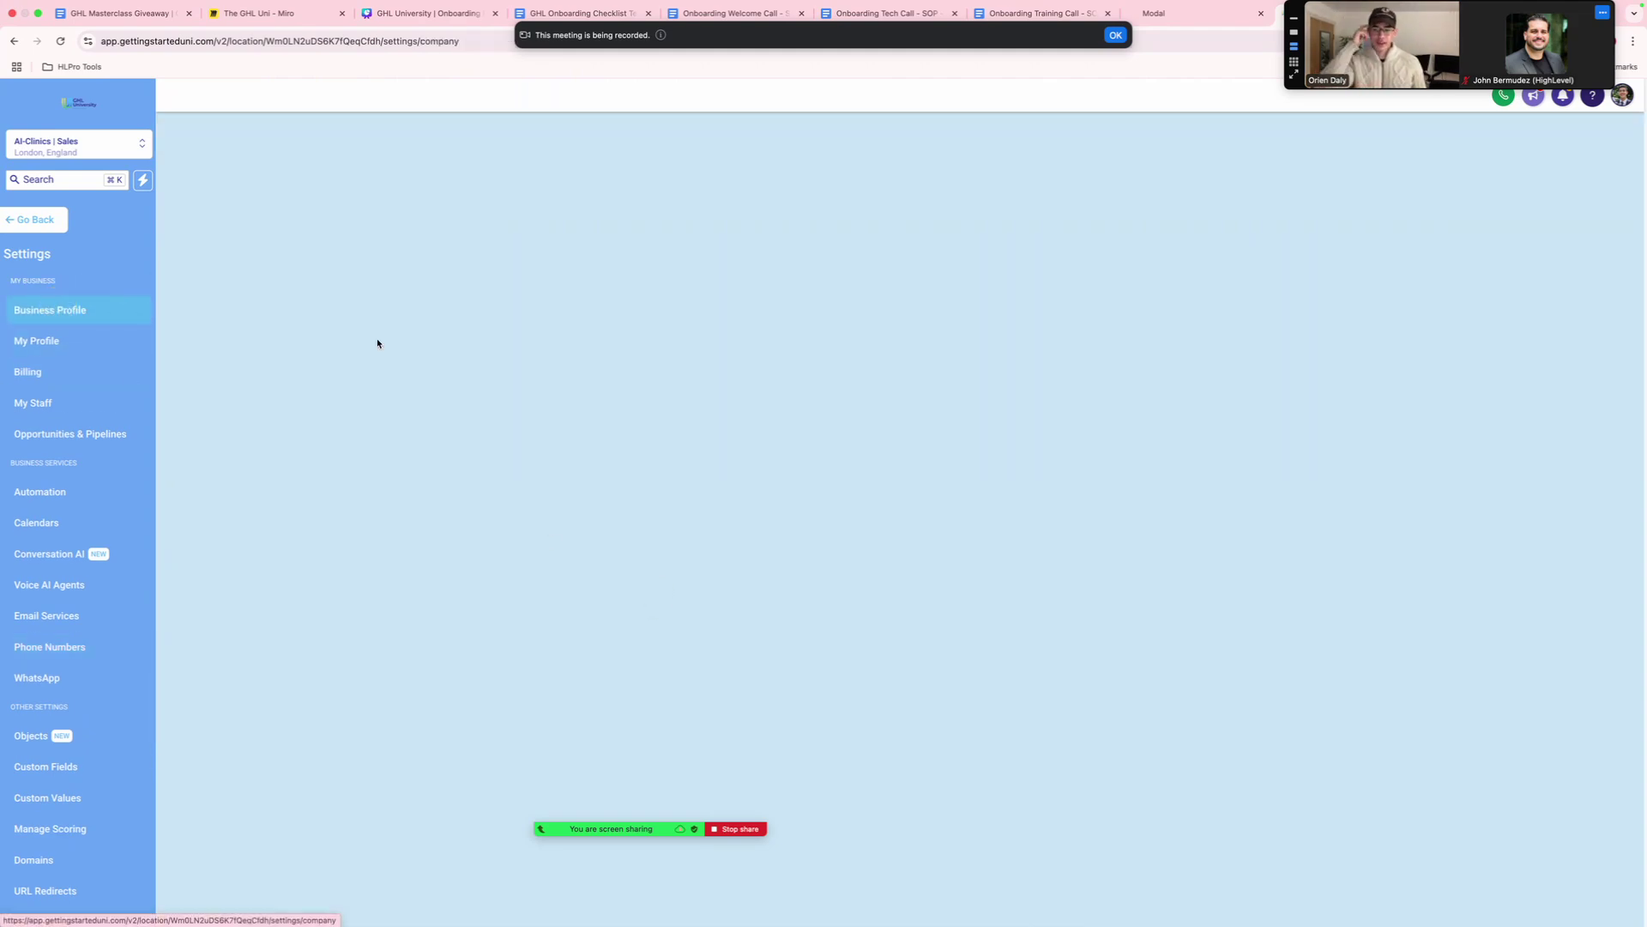
scroll(1269, 588, down, 10)
scroll(1269, 594, down, 4)
scroll(1048, 292, up, 1)
scroll(1059, 604, down, 1)
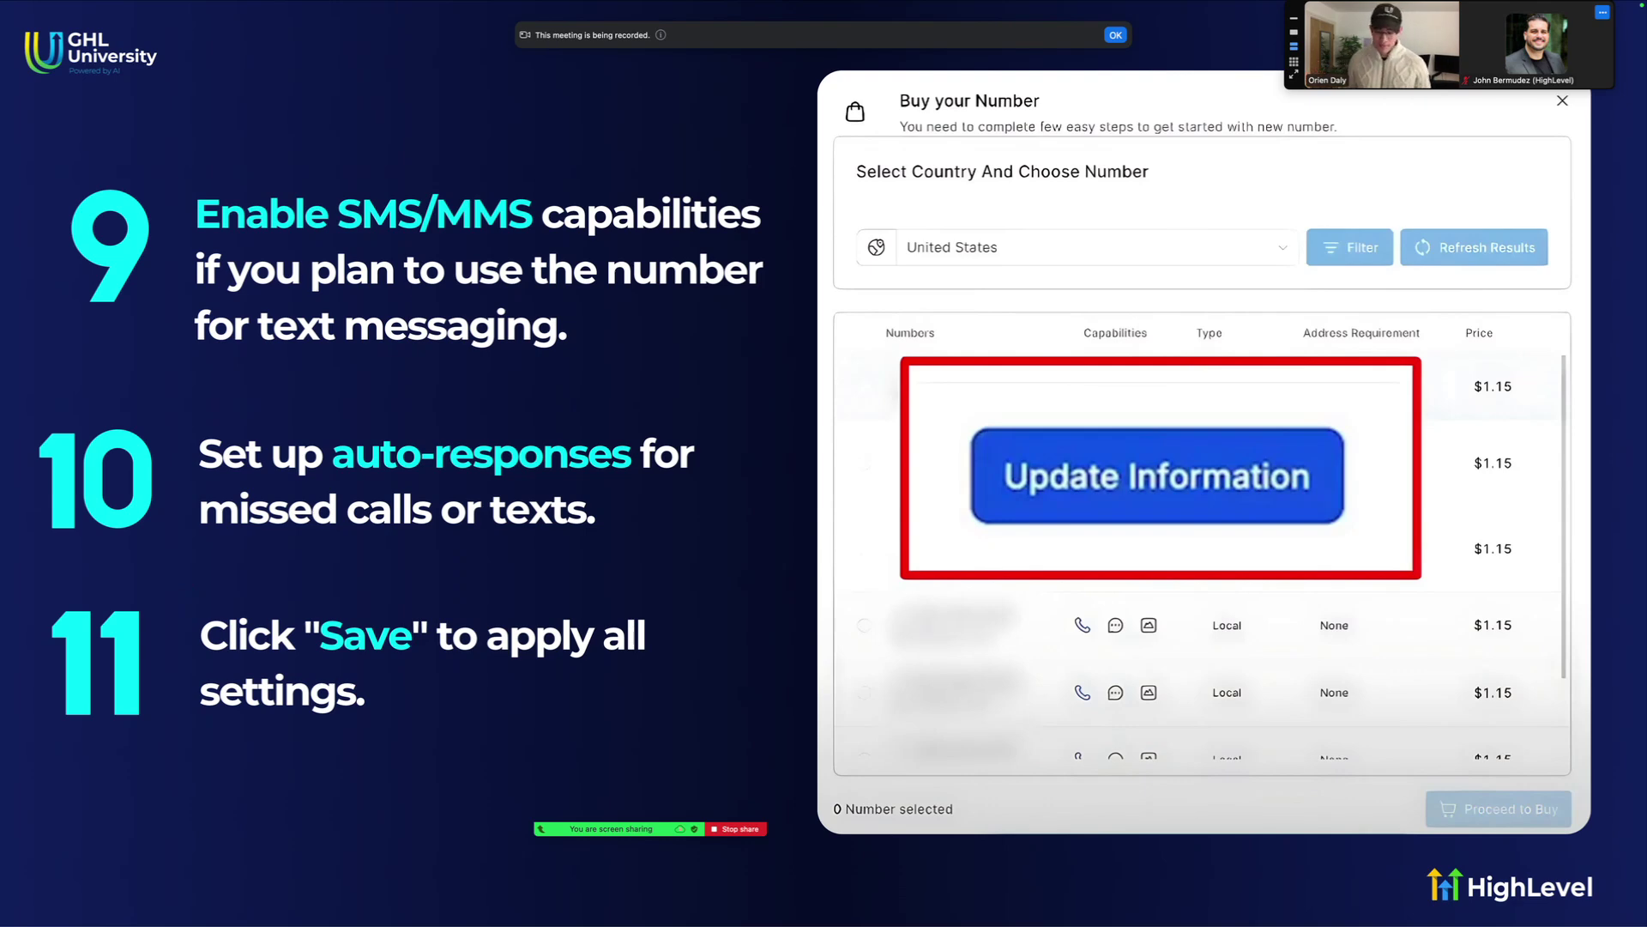
Advance the training slides through the A2P Registration title and switch back to the account settings.
key(Right)
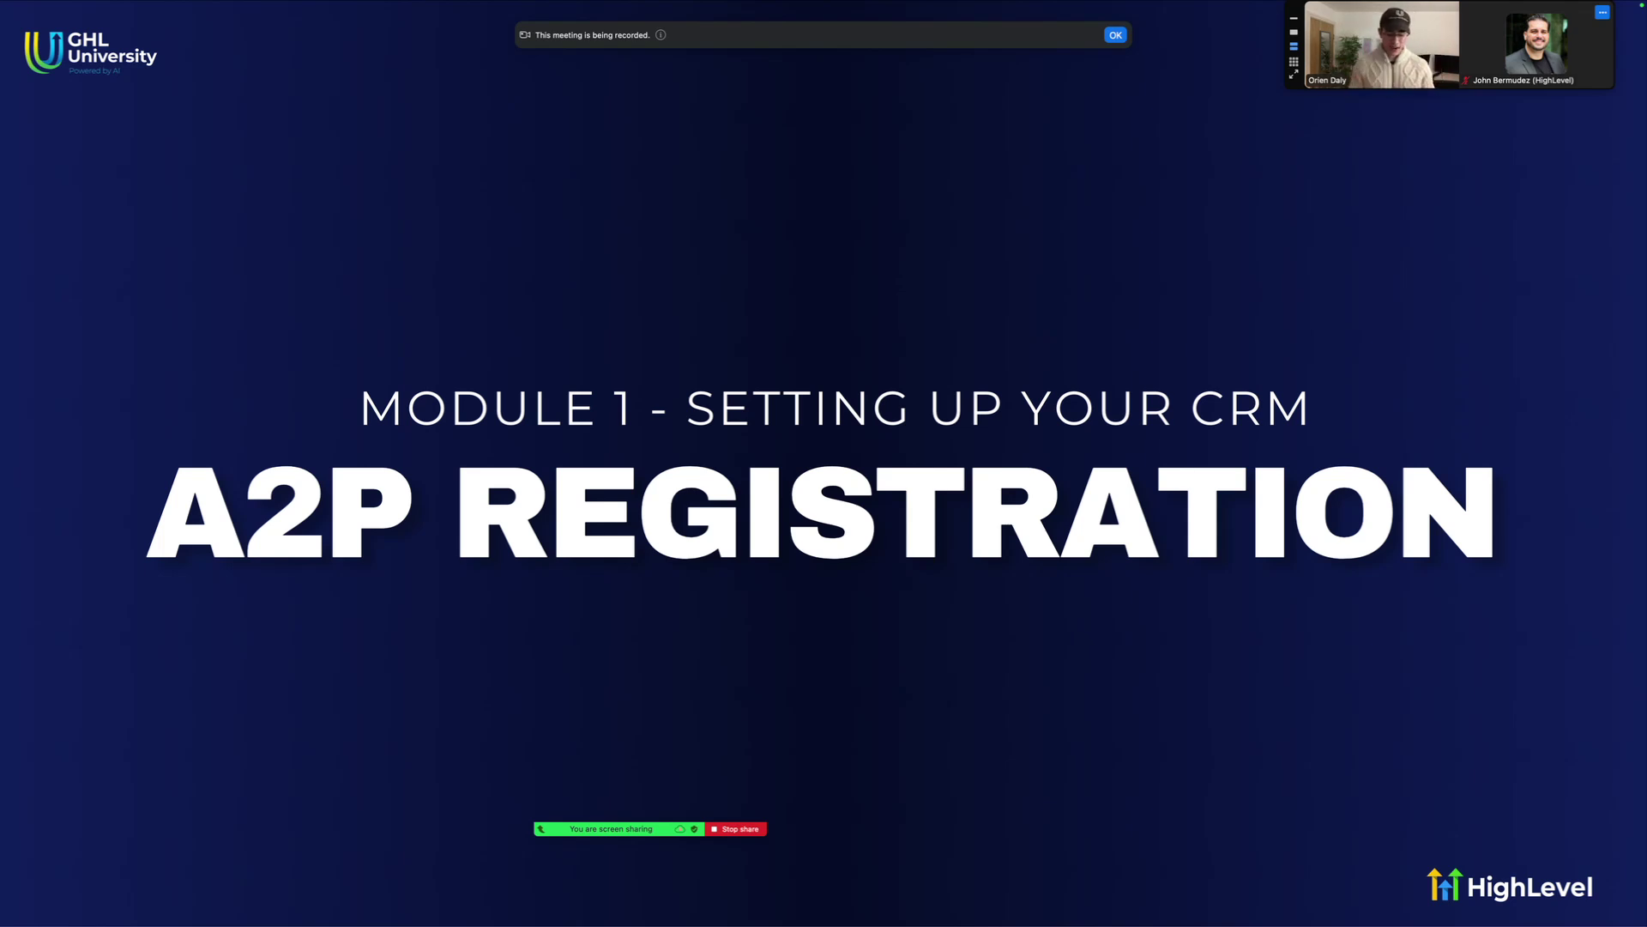
key(Right)
key(ctrl+Right)
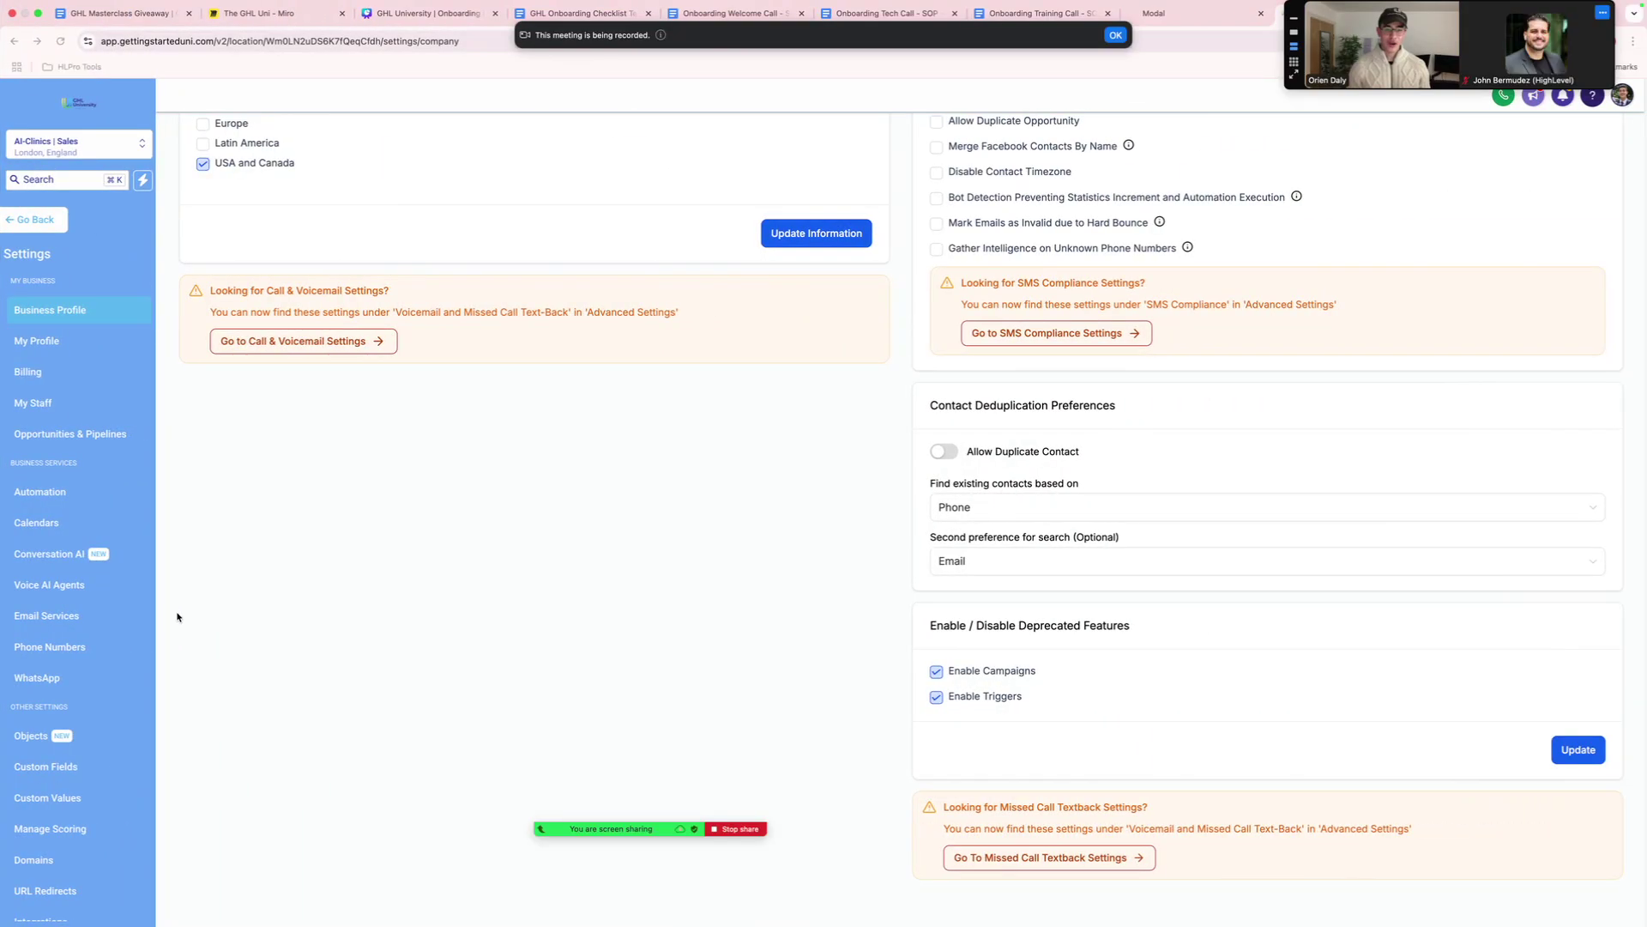
Open the Phone Numbers settings as the starting point for A2P registration.
scroll(88, 568, down, 4)
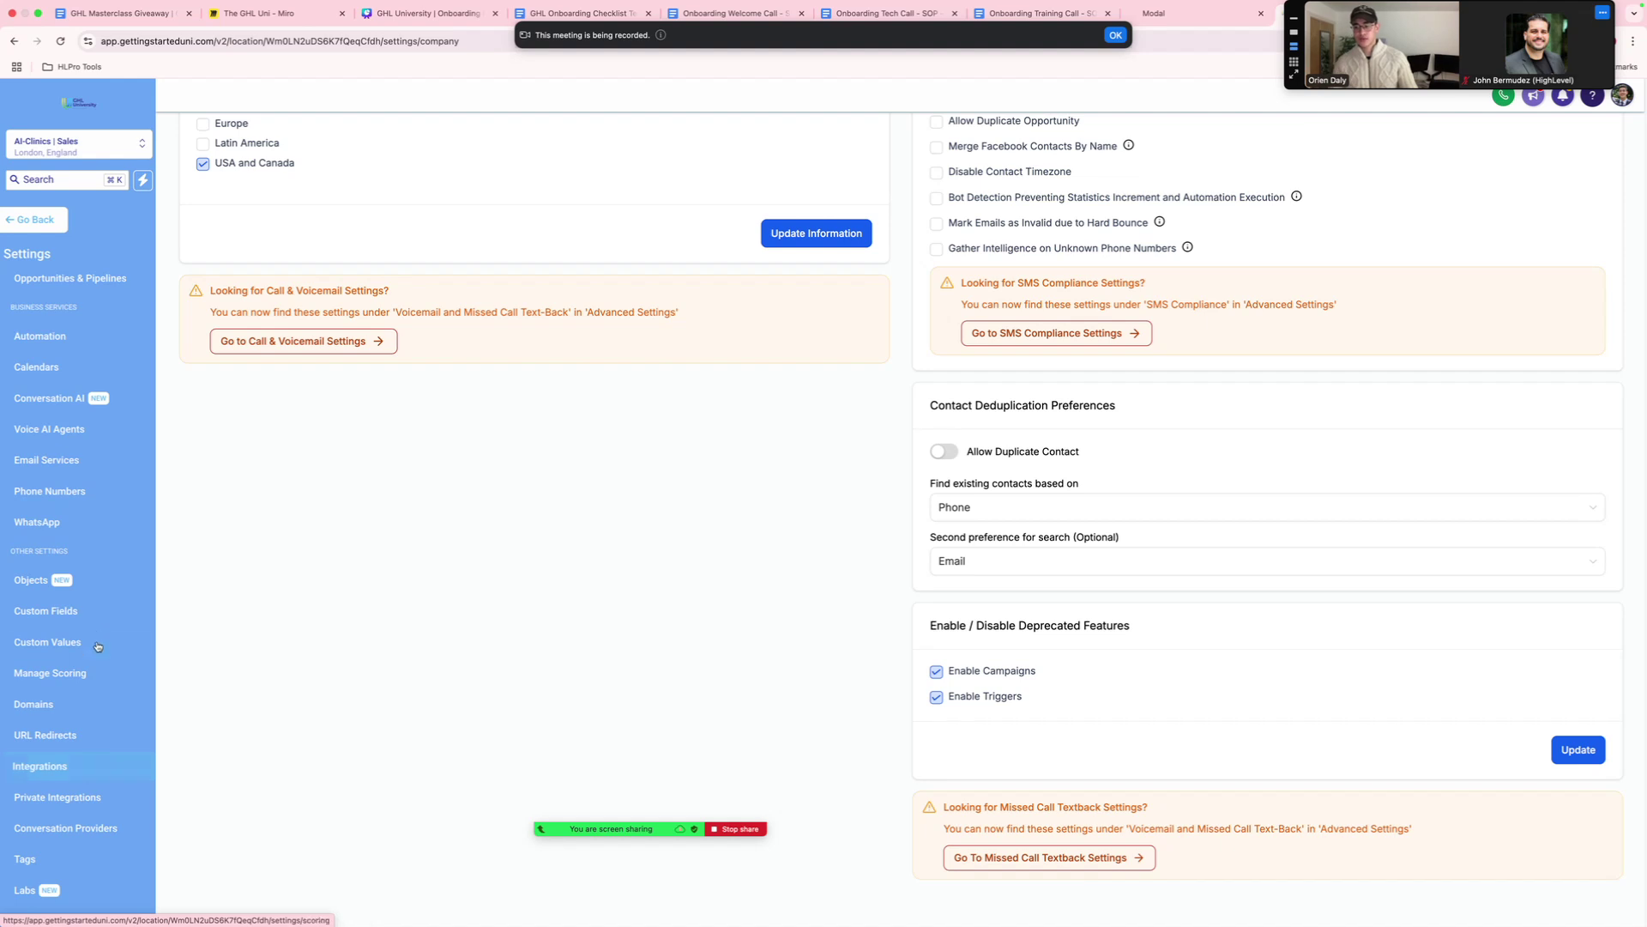
scroll(79, 564, up, 1)
click(63, 535)
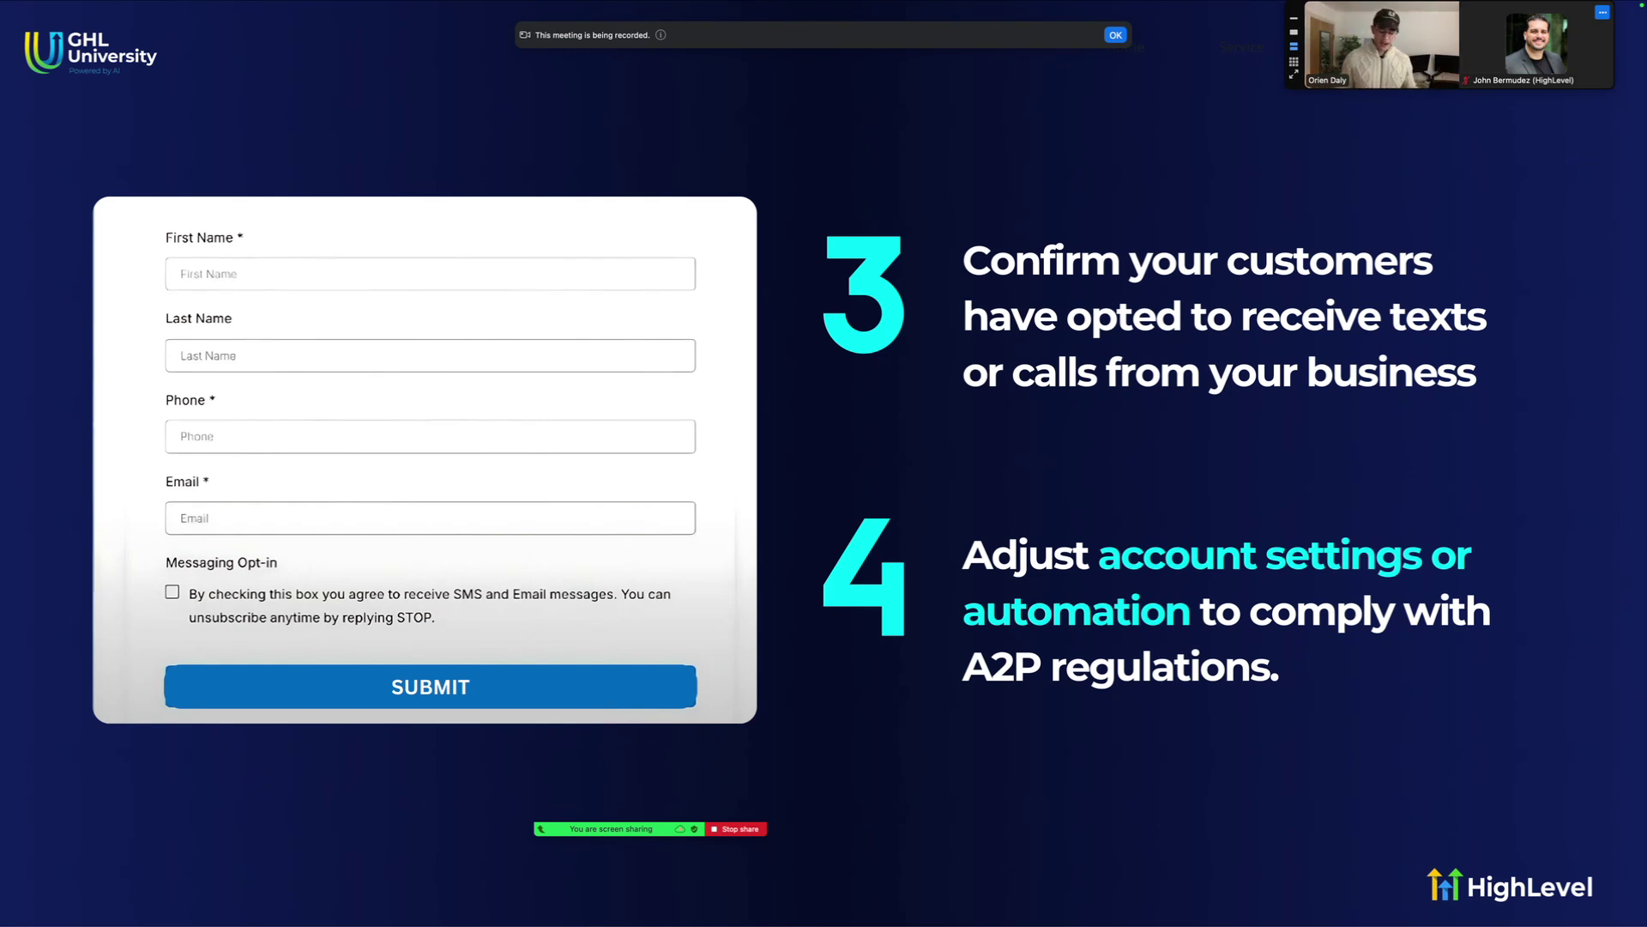
key(F2)
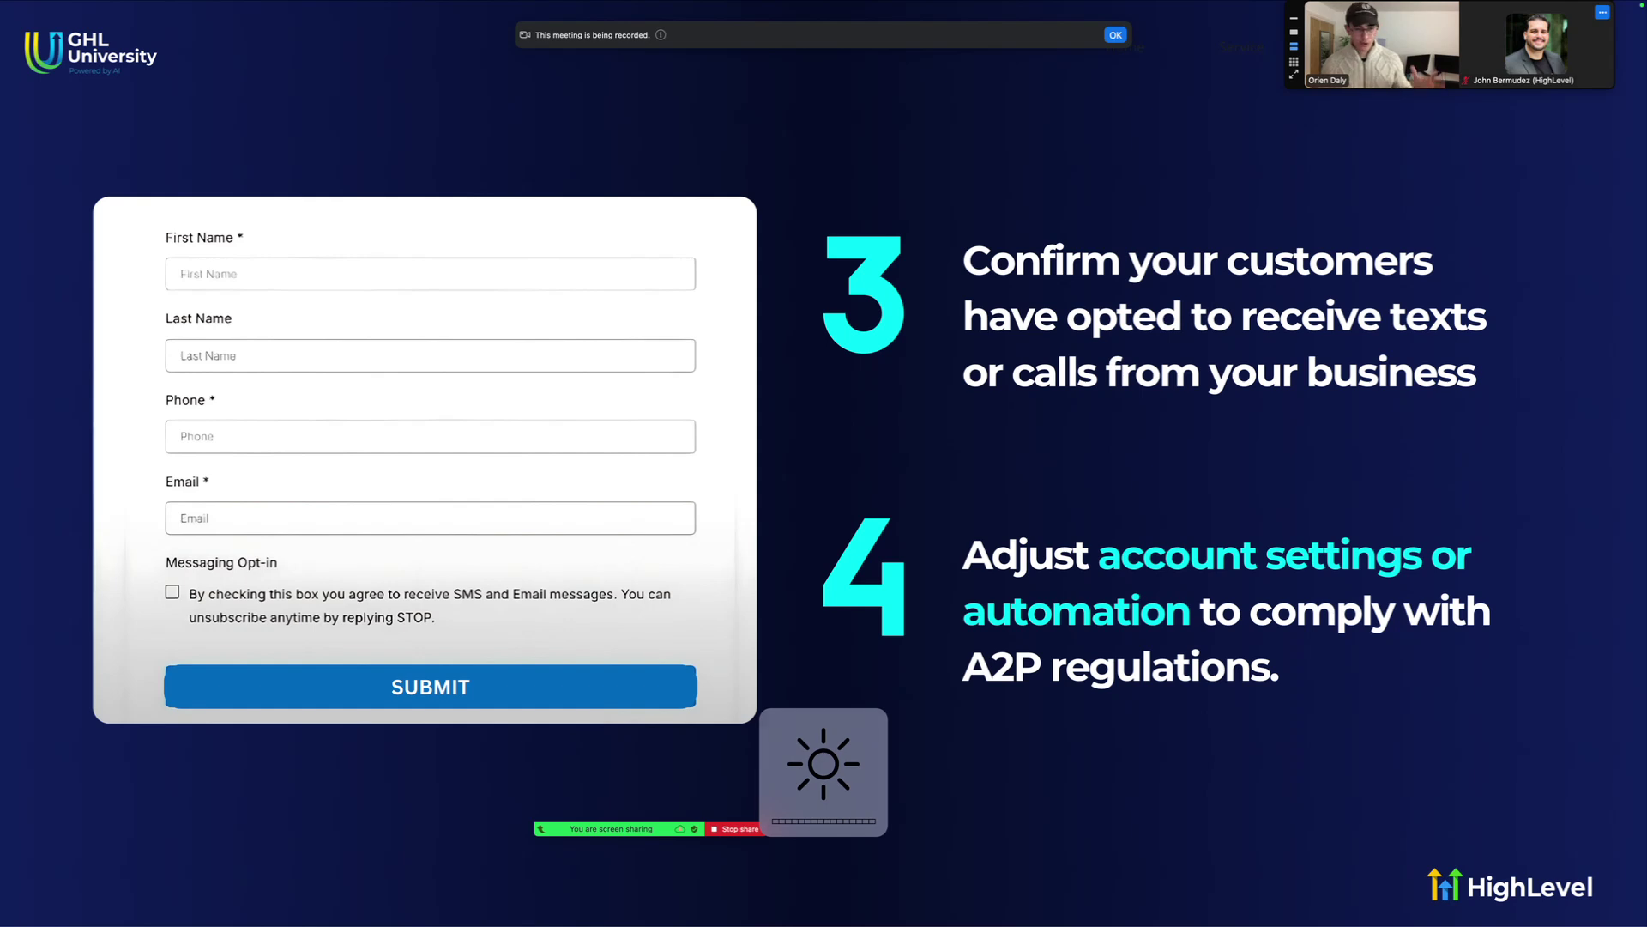
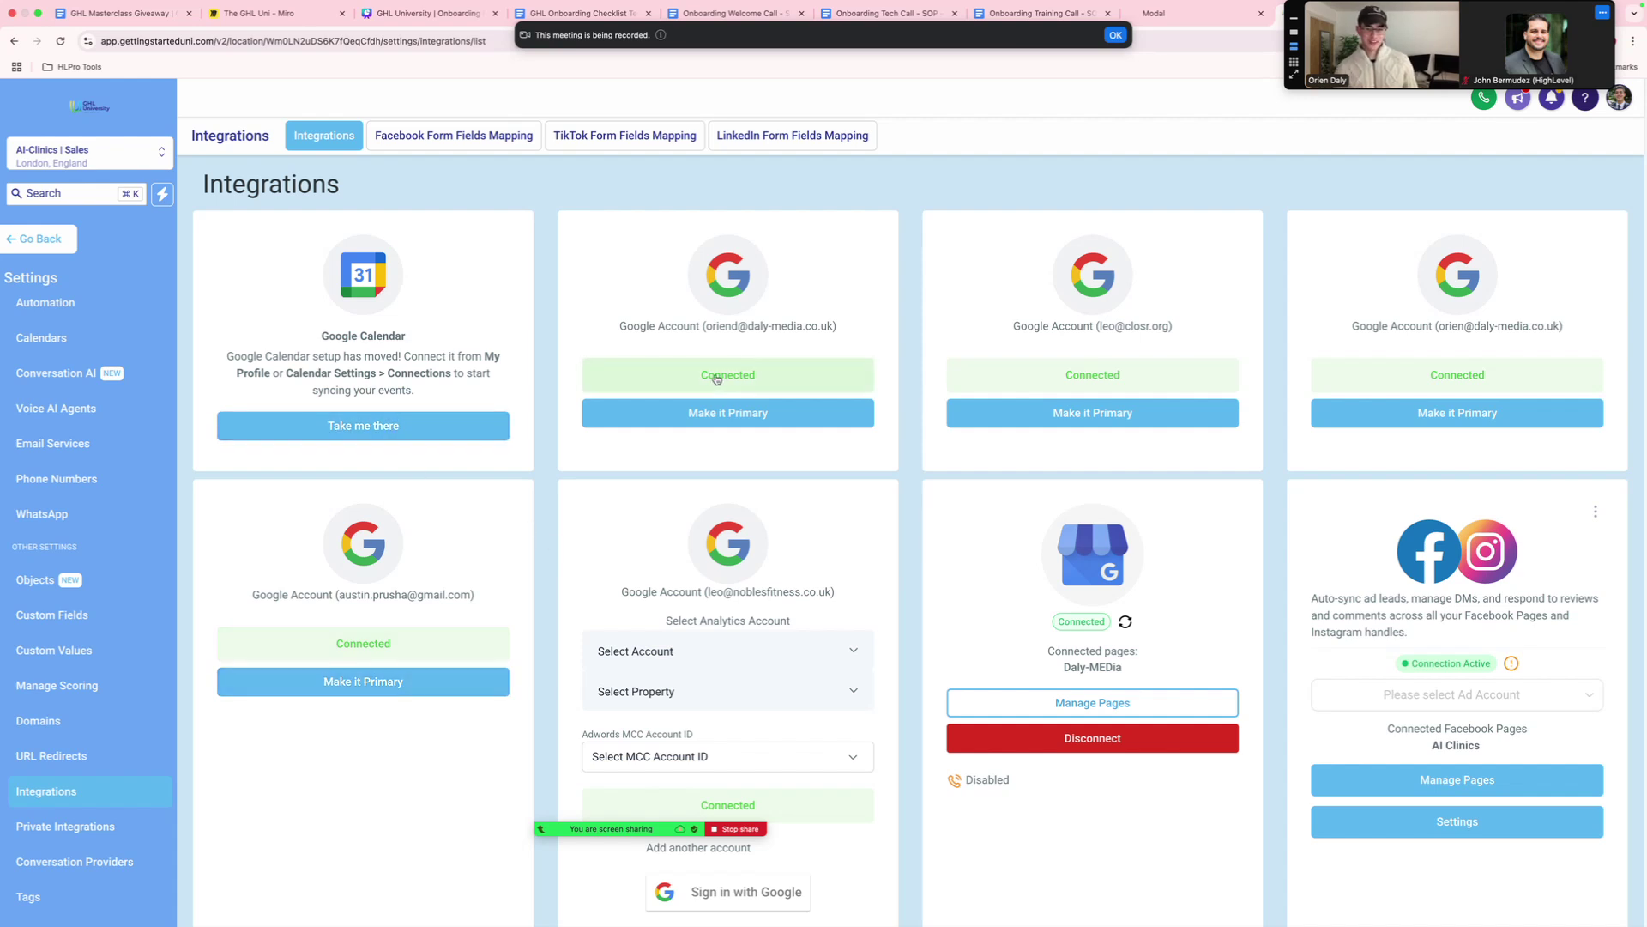
Examine the connected Google accounts and the Google business page on the Integrations page, and switch to the training slides.
scroll(727, 376, down, 3)
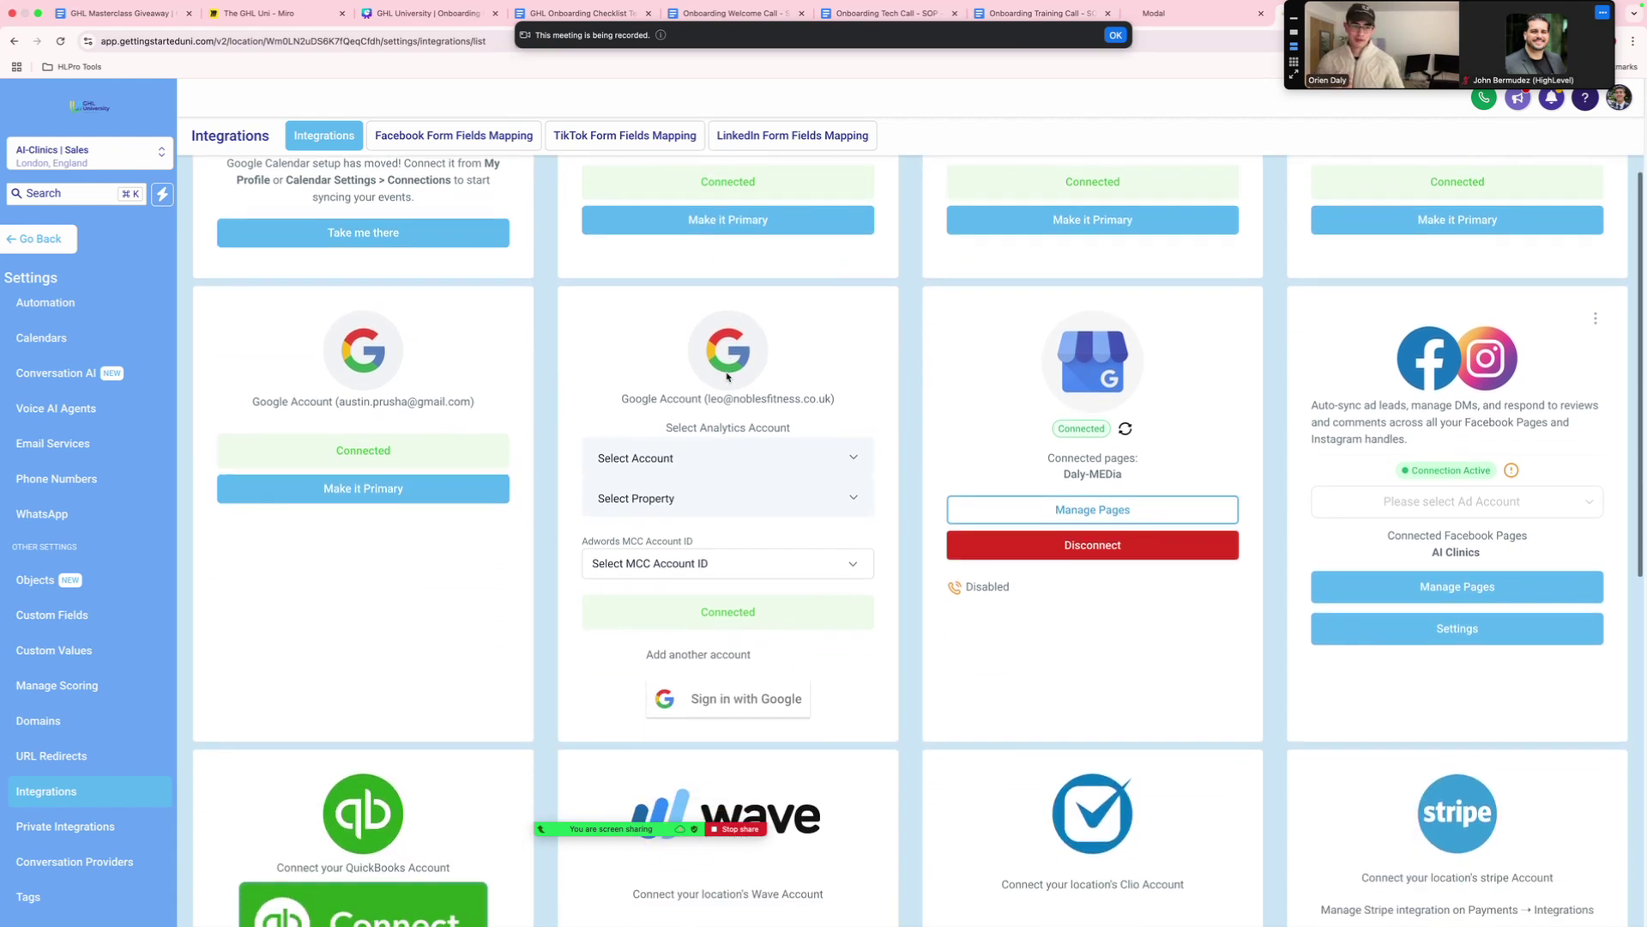
scroll(727, 373, down, 3)
scroll(825, 359, up, 2)
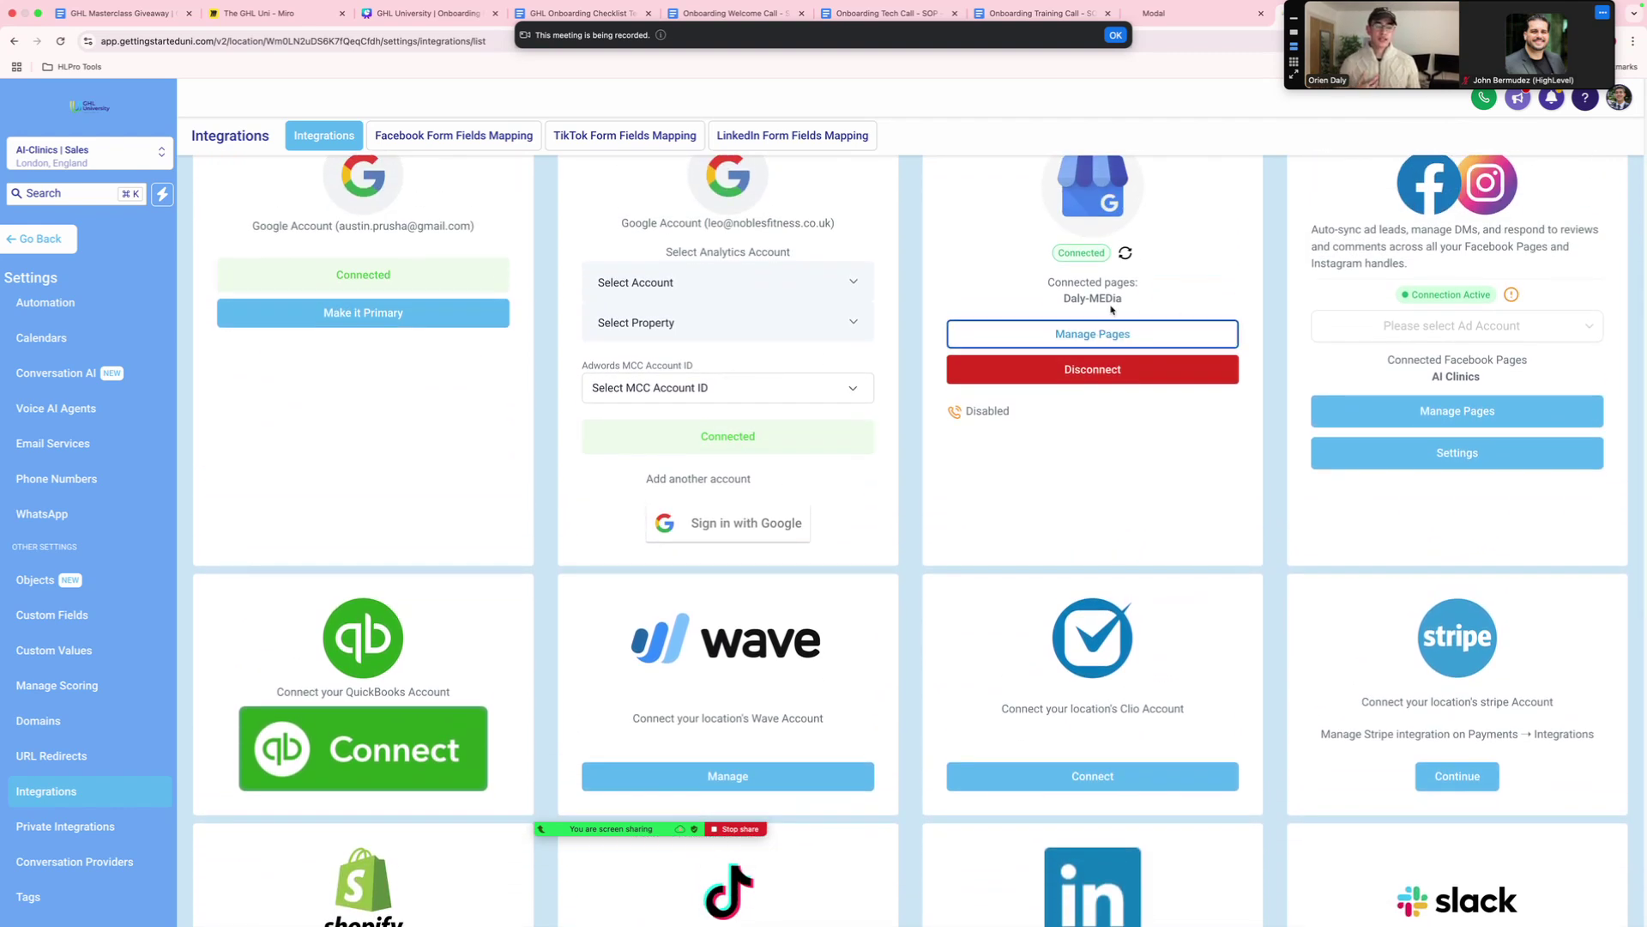
key(ctrl+Left)
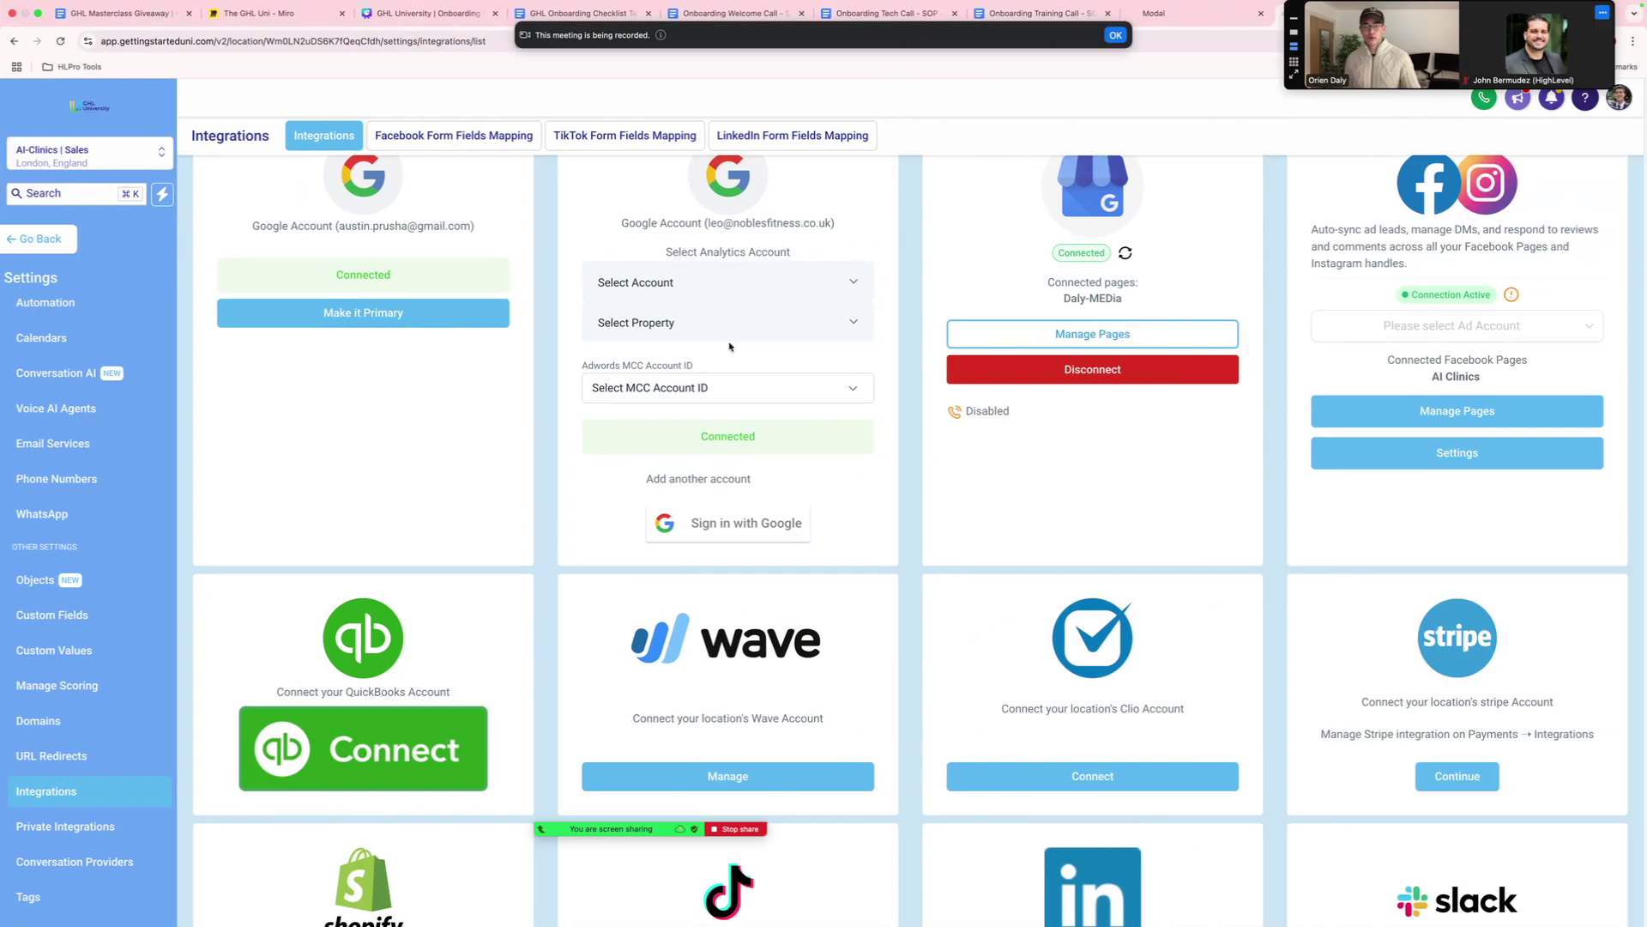
View the Facebook Form Fields Mapping for the AI Clinics page and return to the integrations overview.
scroll(1371, 332, up, 1)
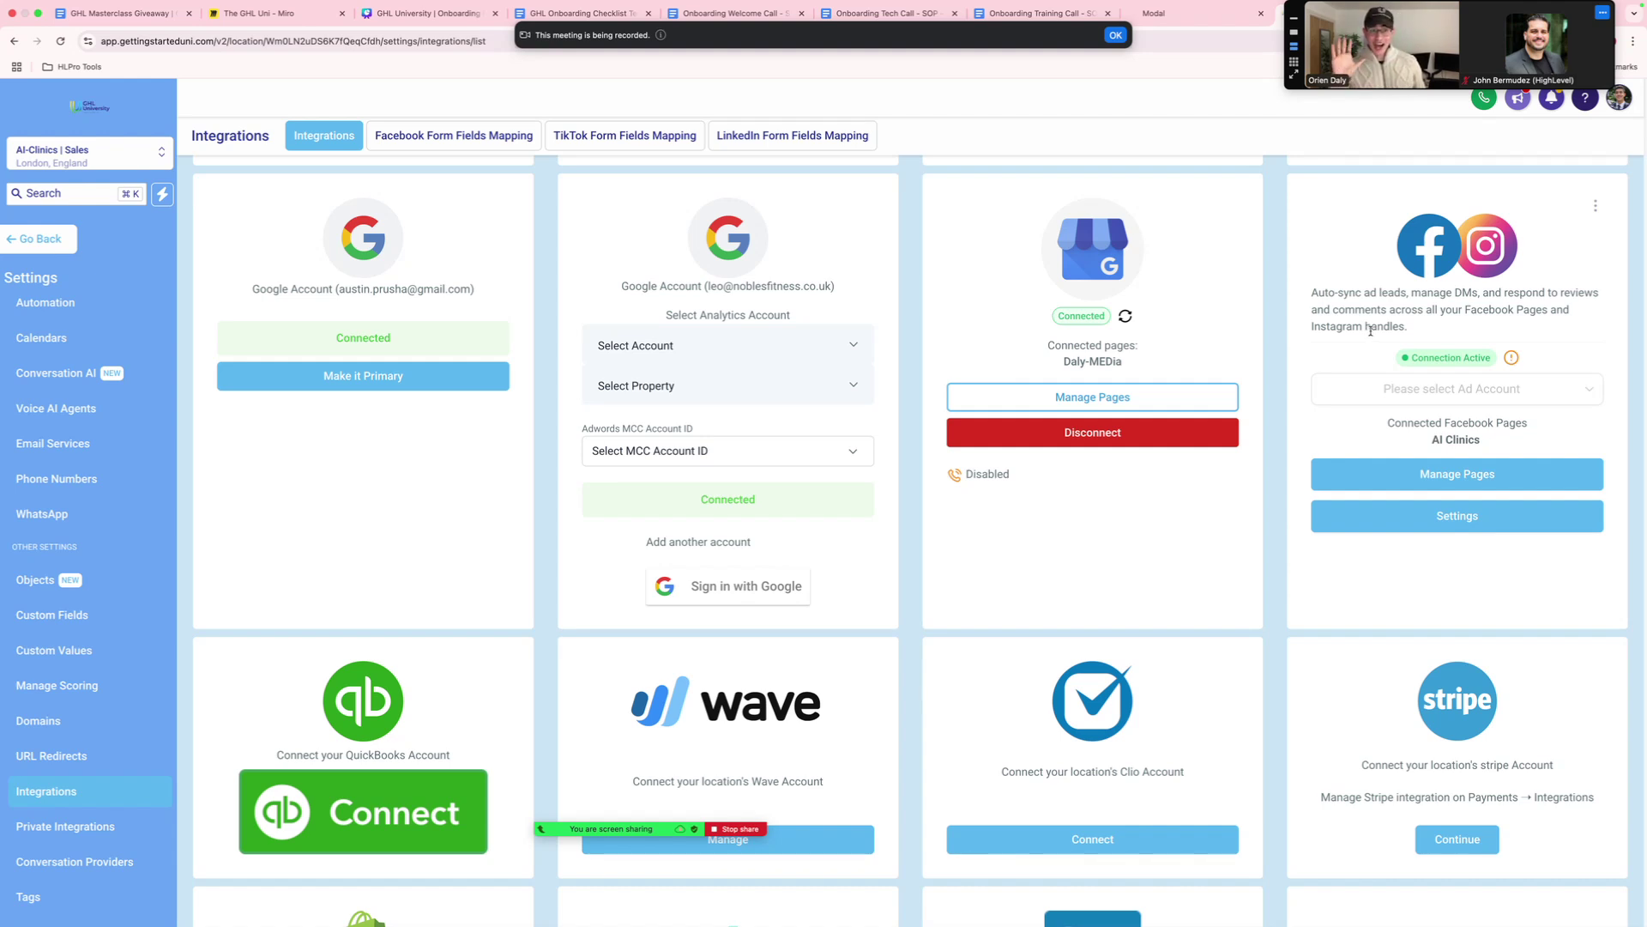
click(485, 136)
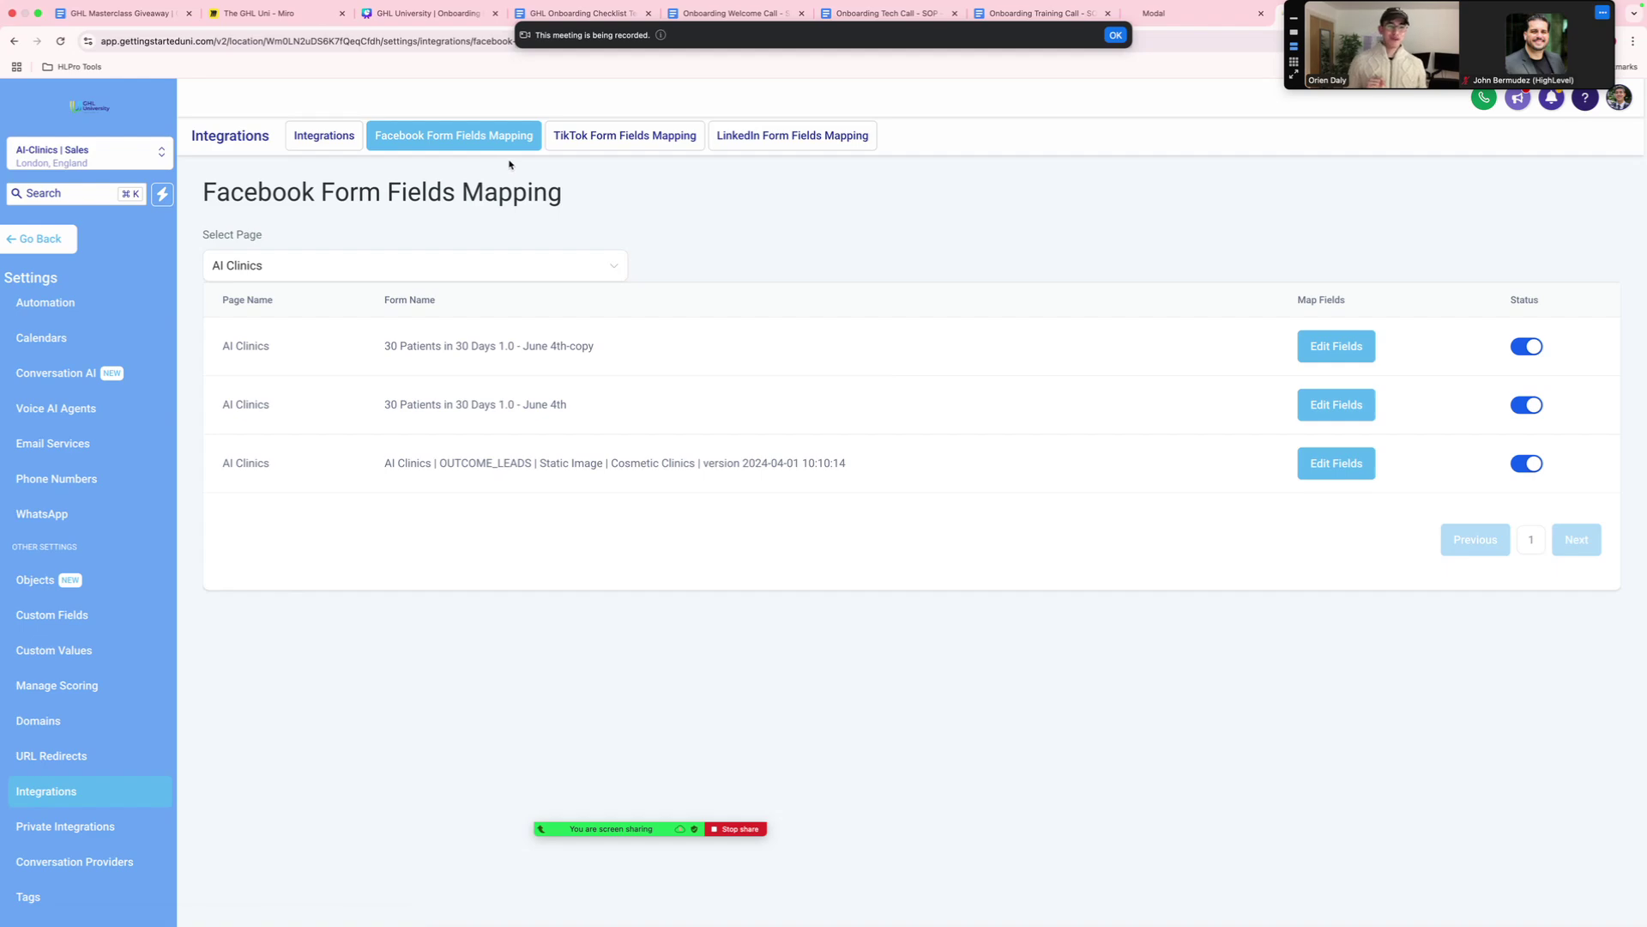
click(308, 144)
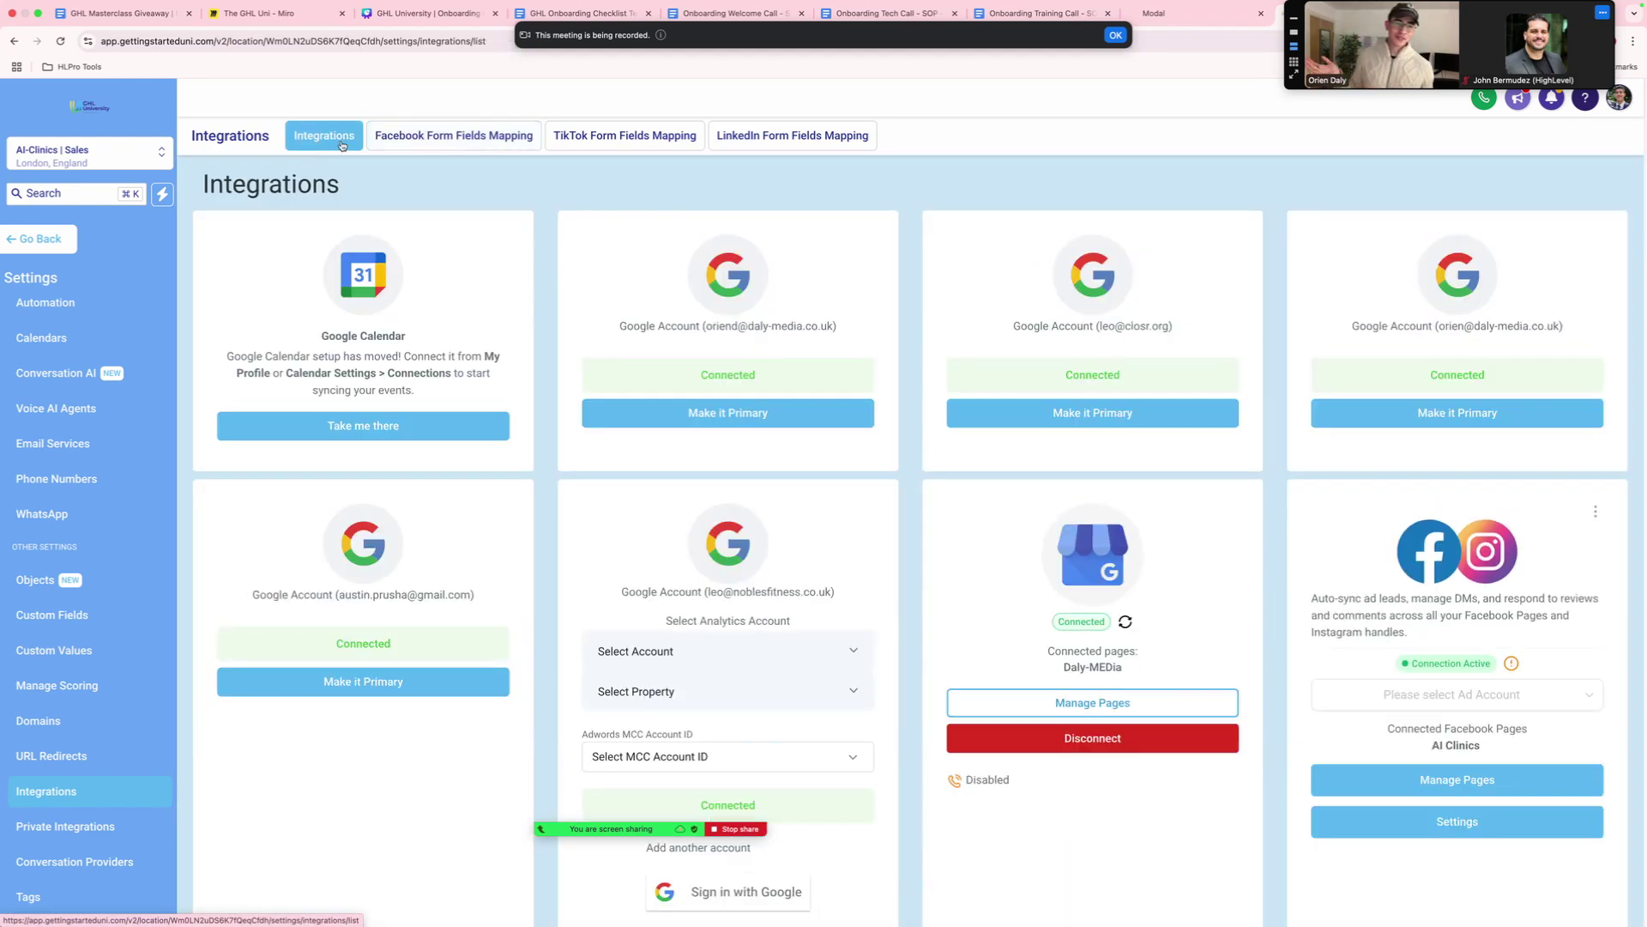
Check the Facebook ad account selector, review the integration's Facebook Messenger and Instagram Messenger settings, and close them without connecting.
scroll(1016, 391, down, 2)
scroll(1016, 391, down, 2)
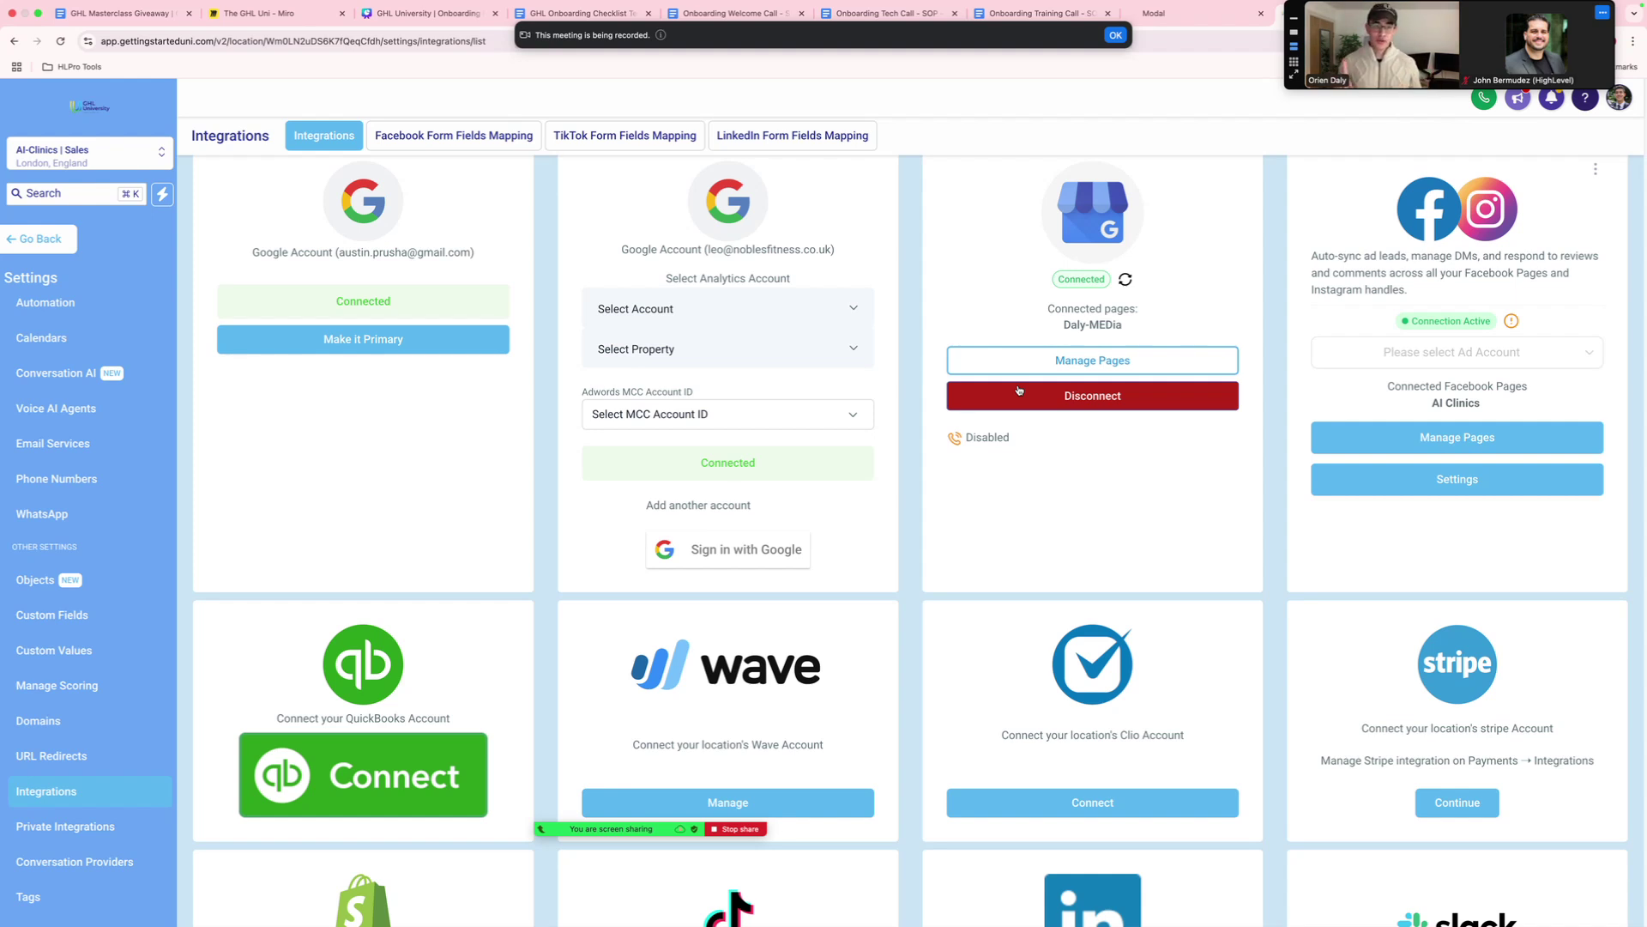
click(1572, 357)
click(1562, 352)
click(1494, 471)
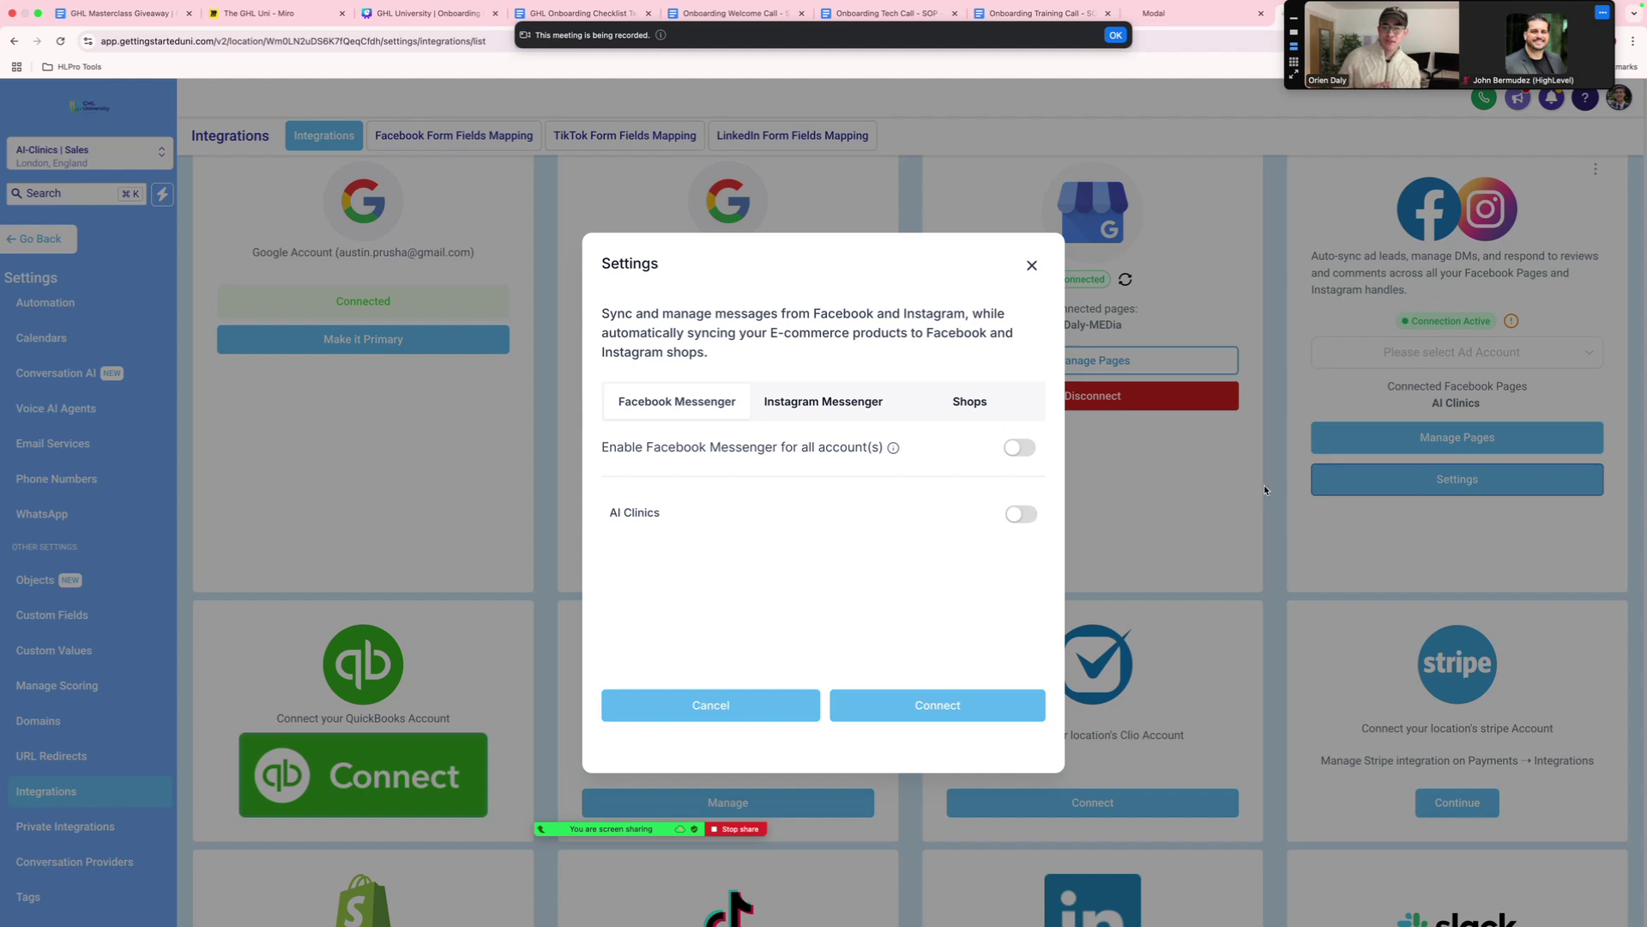
click(794, 403)
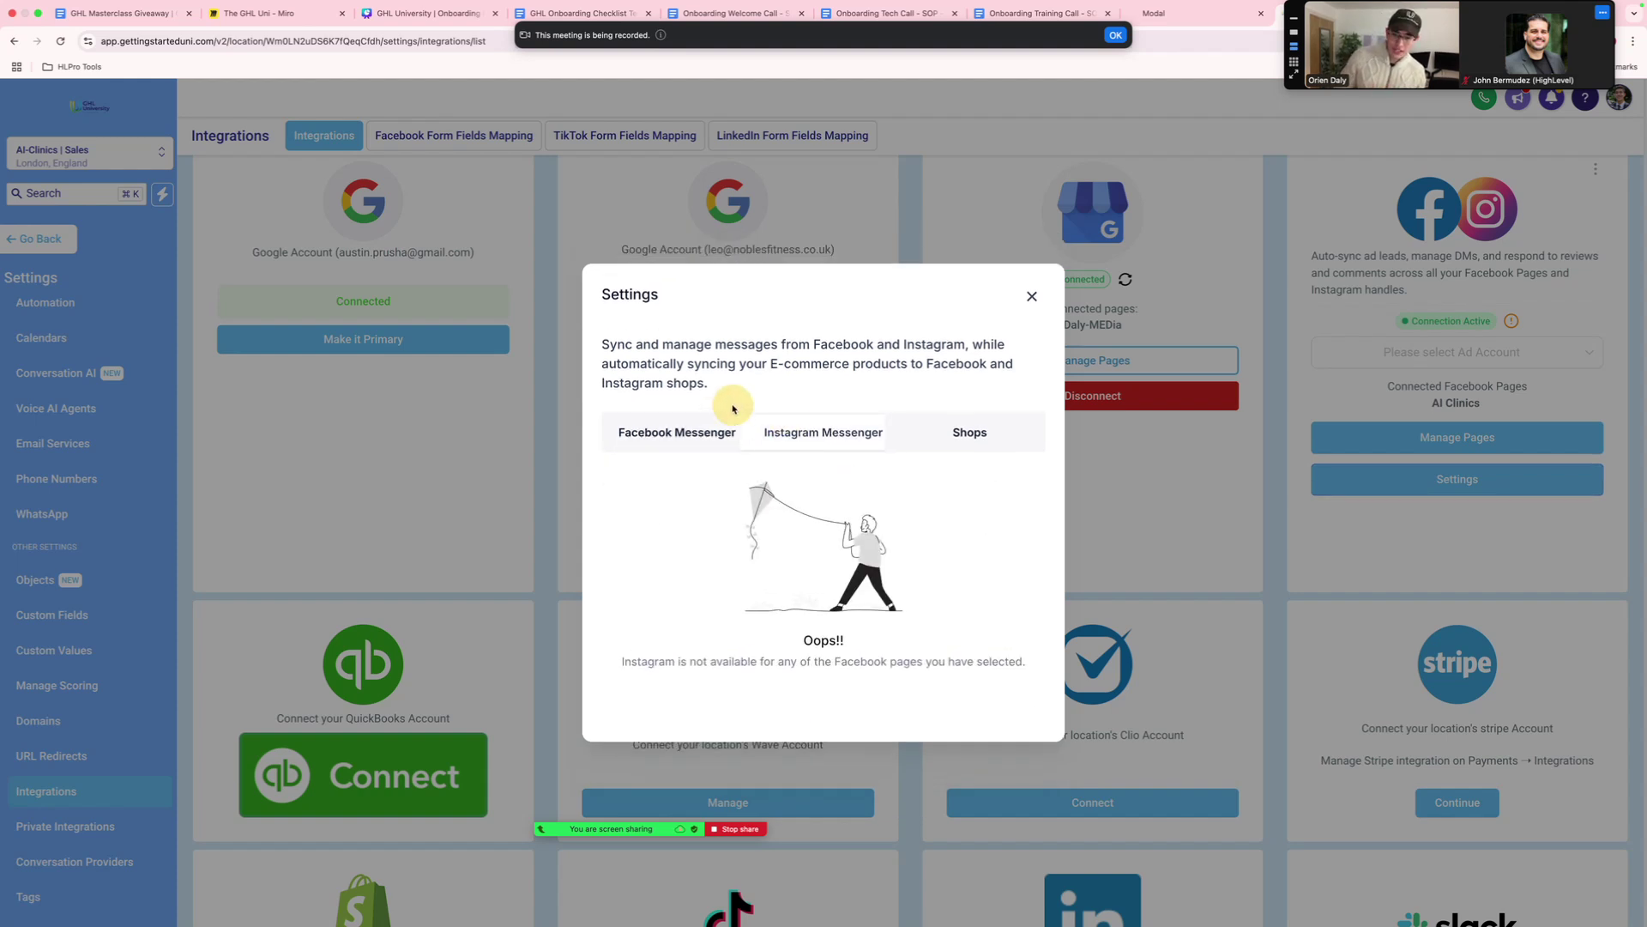
click(697, 410)
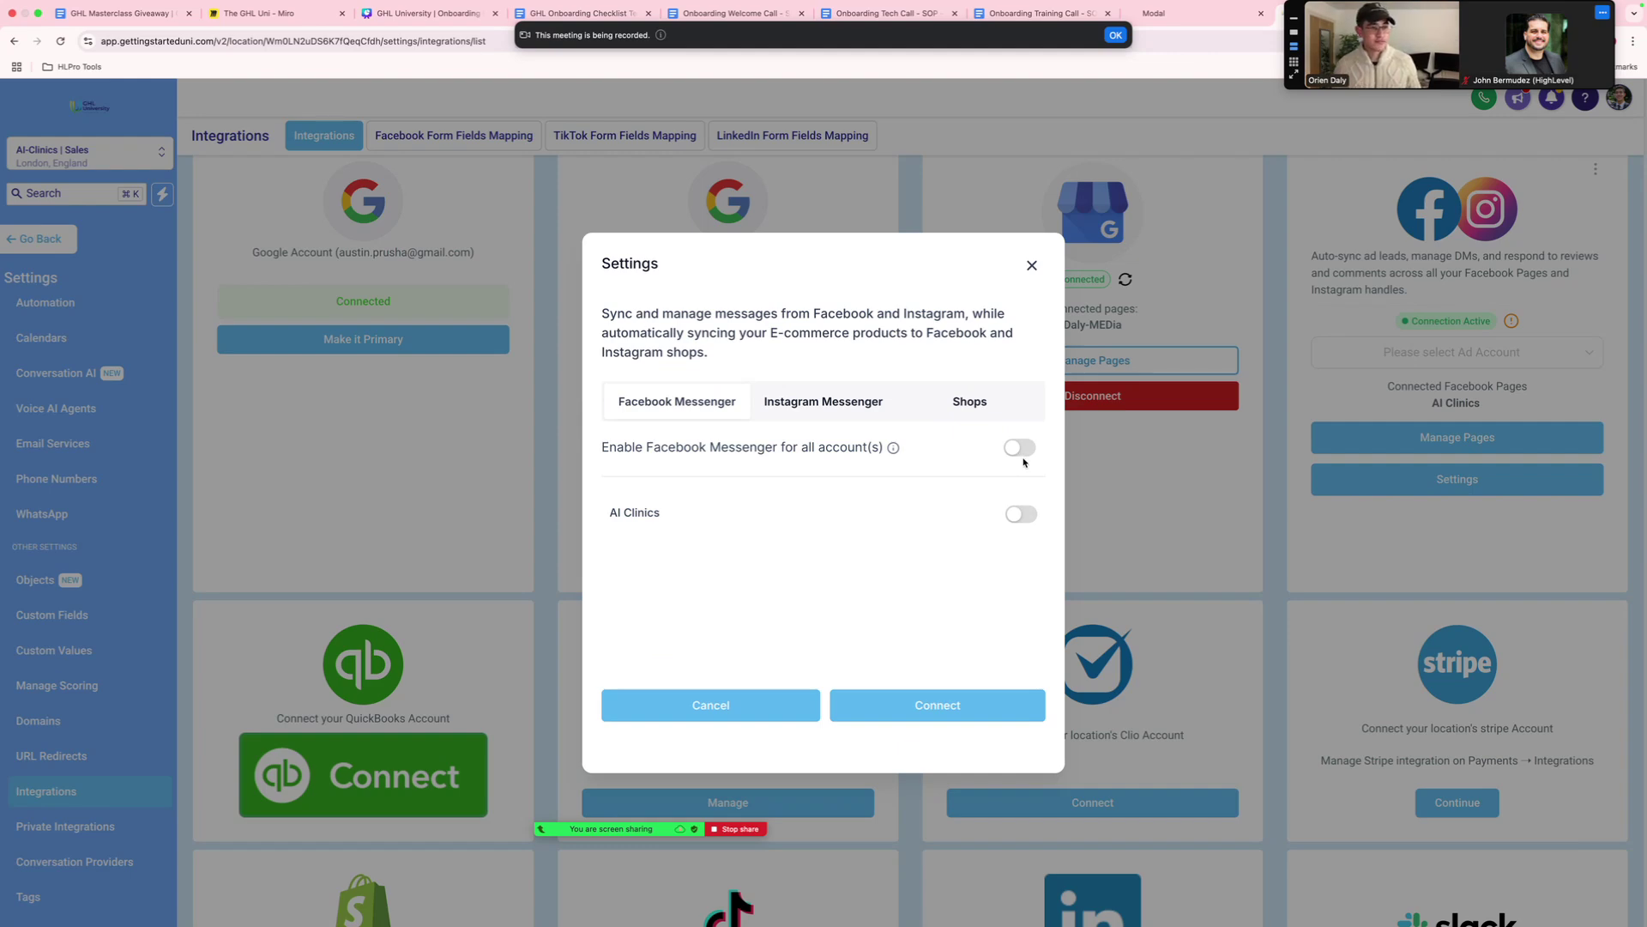
click(1033, 265)
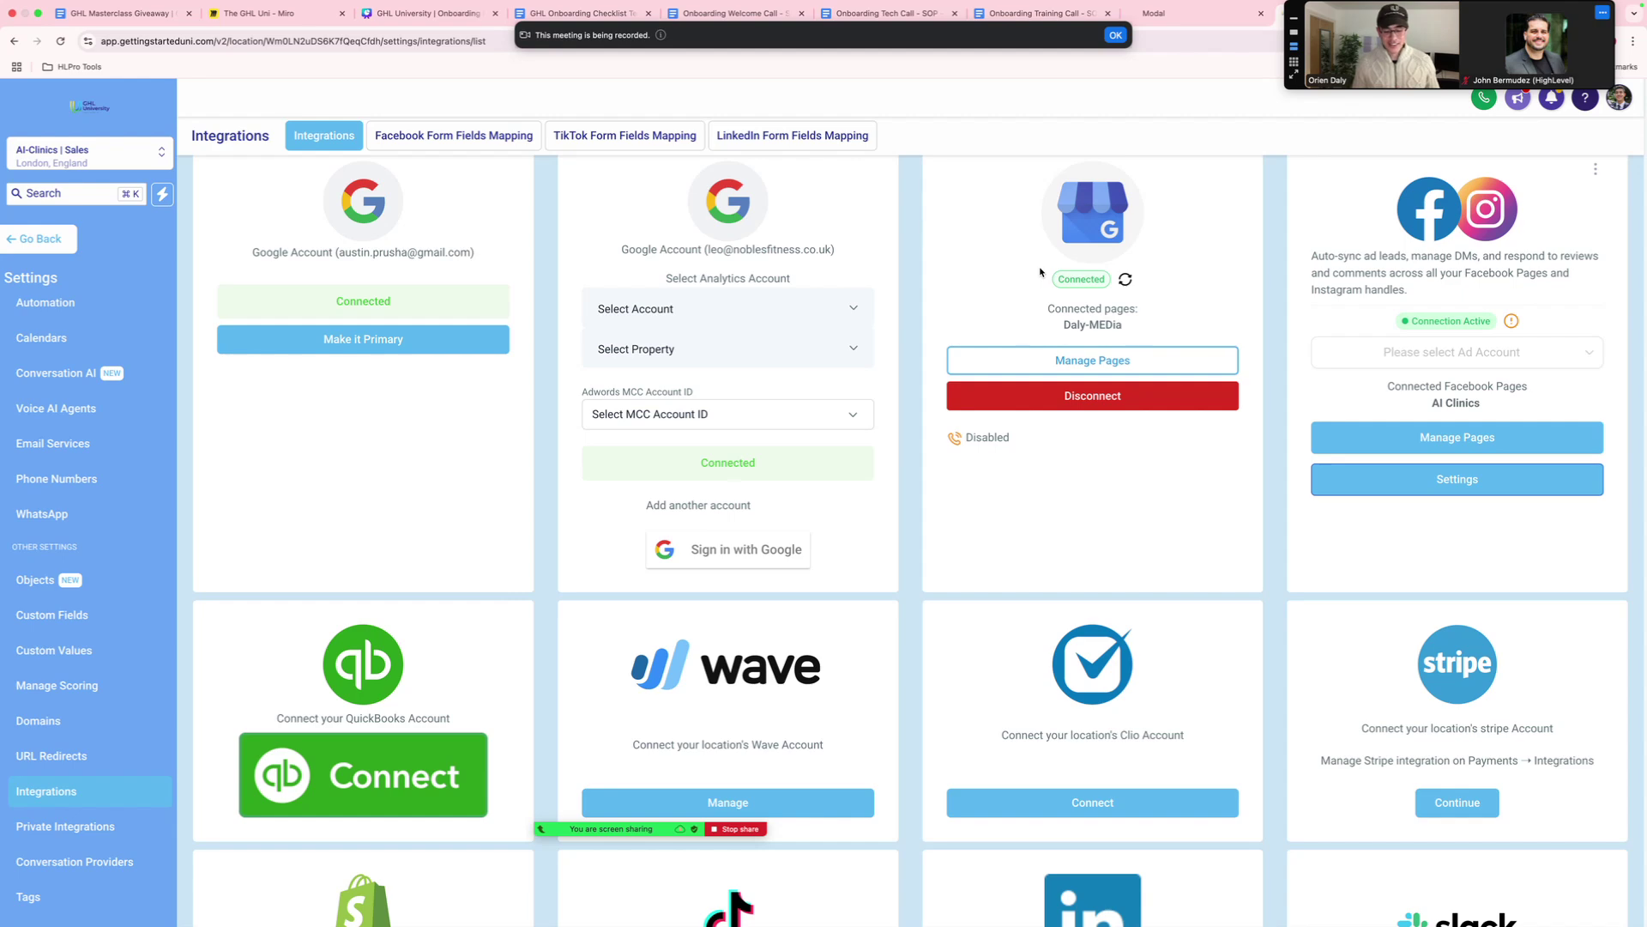
Switch to the training slides, advance to the Add a Domain title and return to the account's integrations.
key(ctrl+Left)
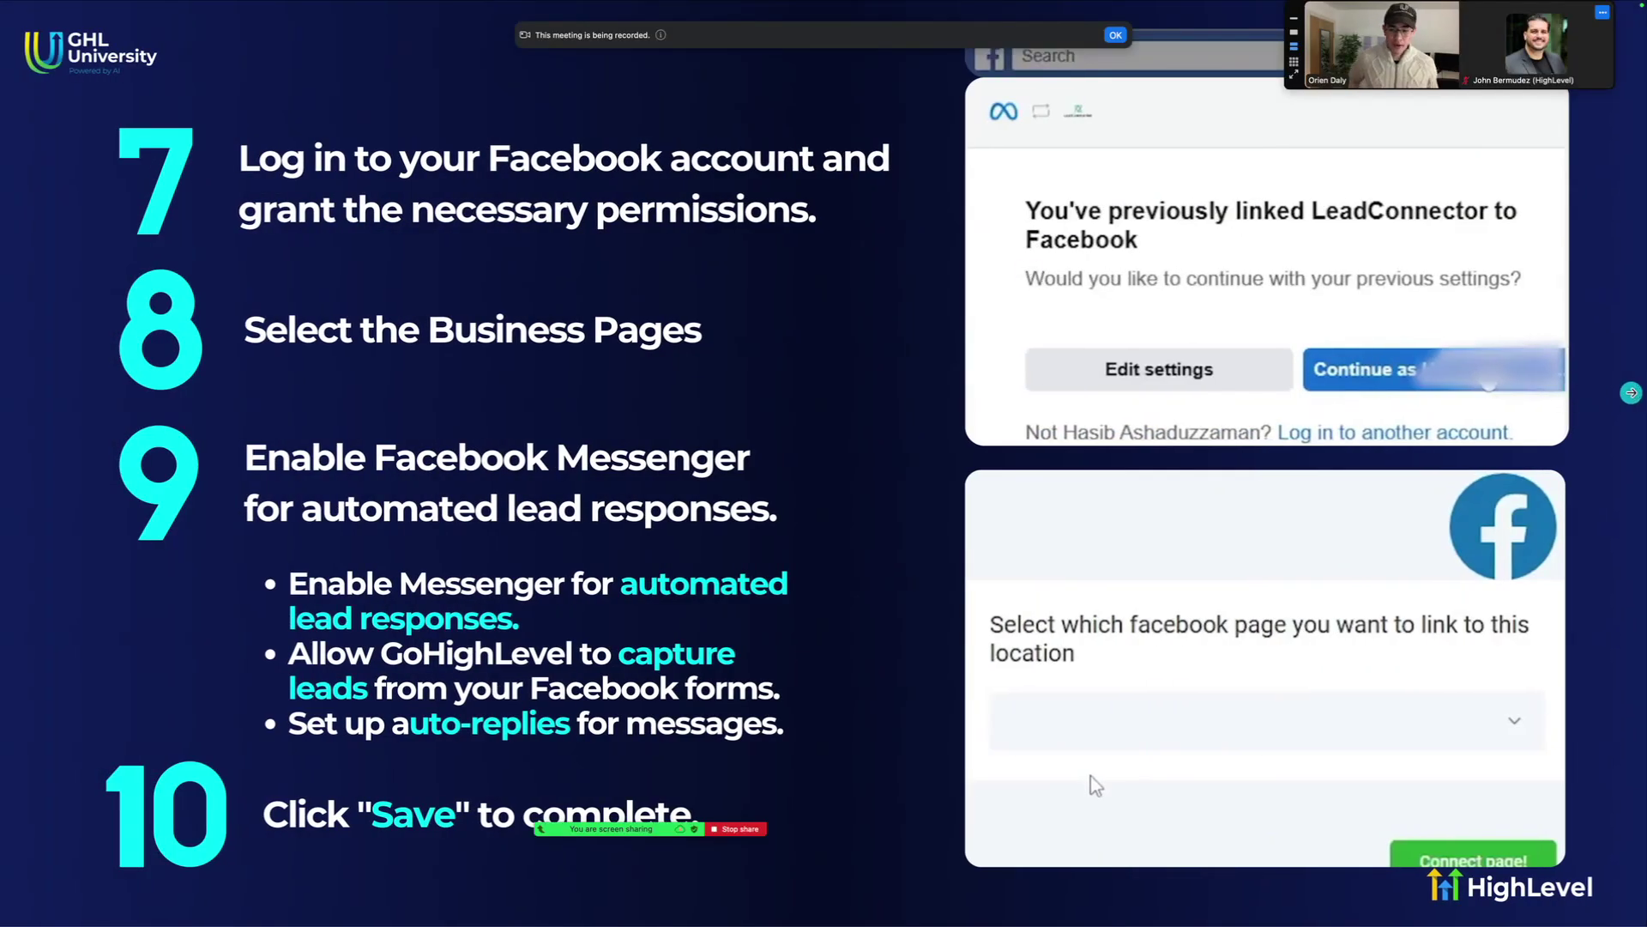
click(1631, 392)
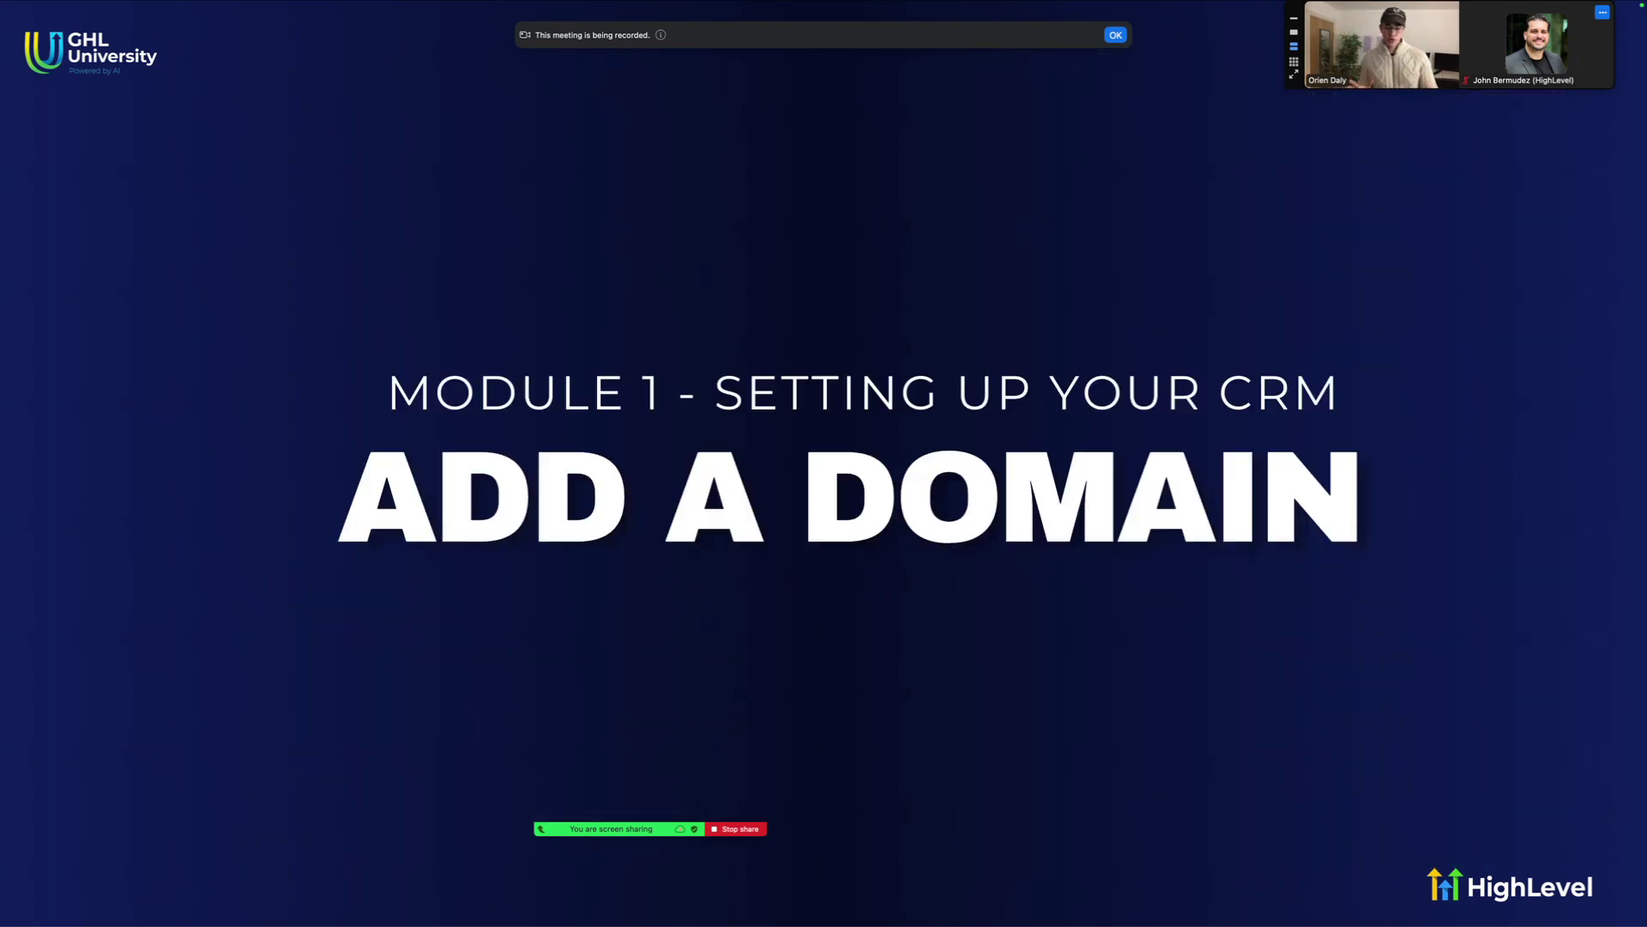
key(ctrl+Right)
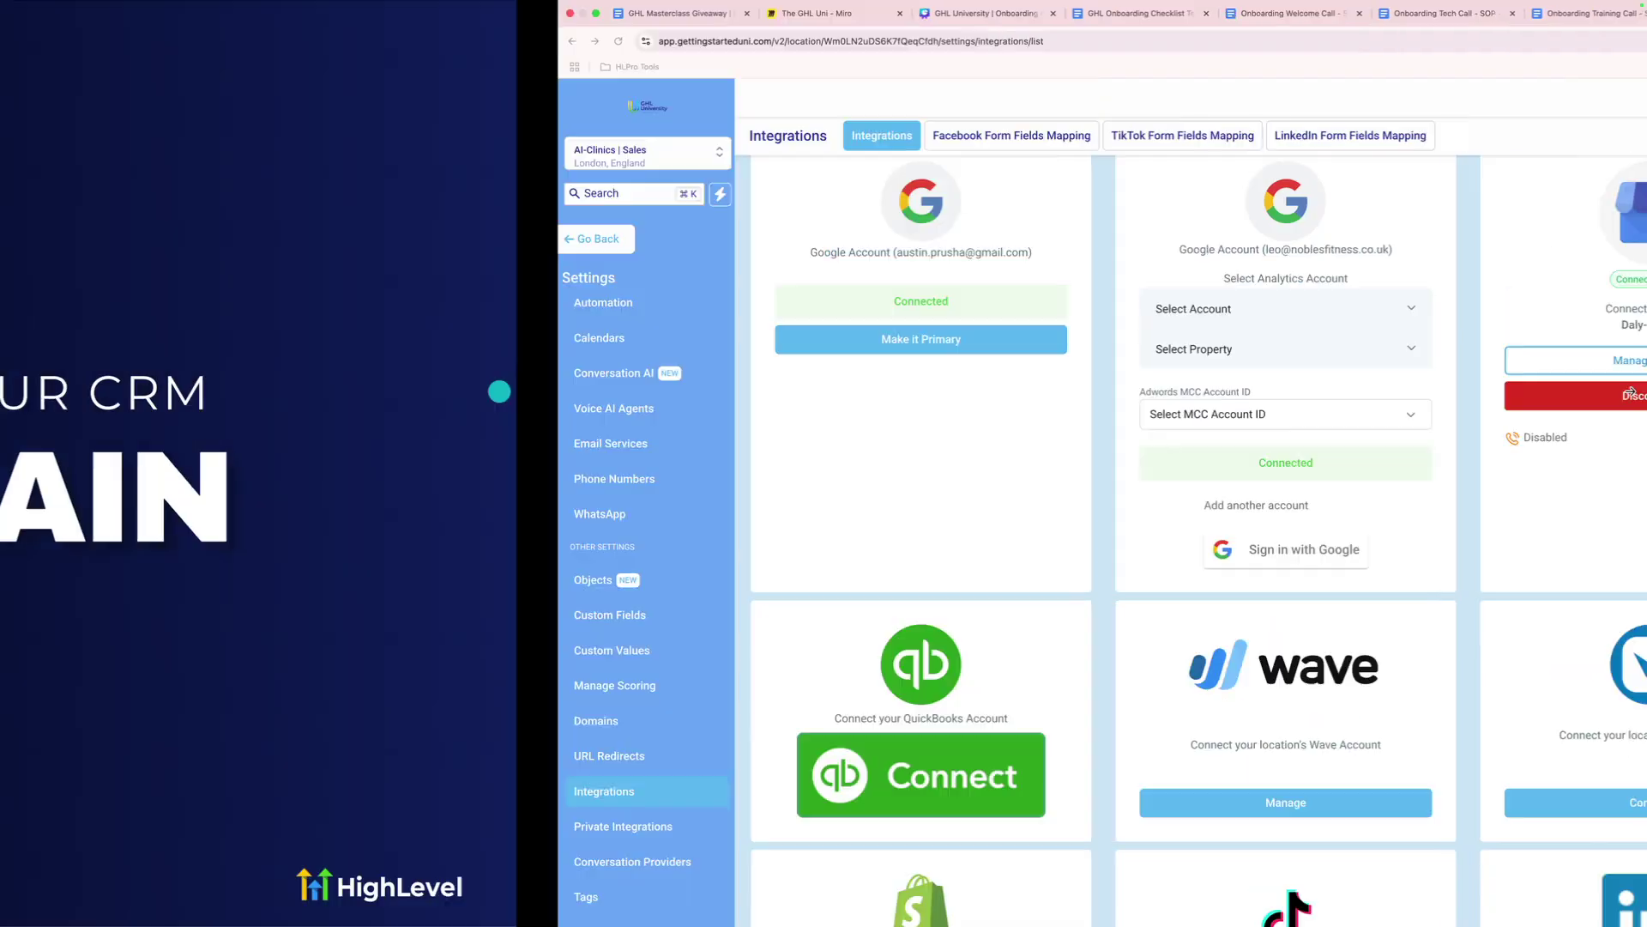
Browse the remaining available integrations, from QuickBooks and Stripe through Slack and WooCommerce, and switch back to the training slides.
scroll(1413, 517, down, 3)
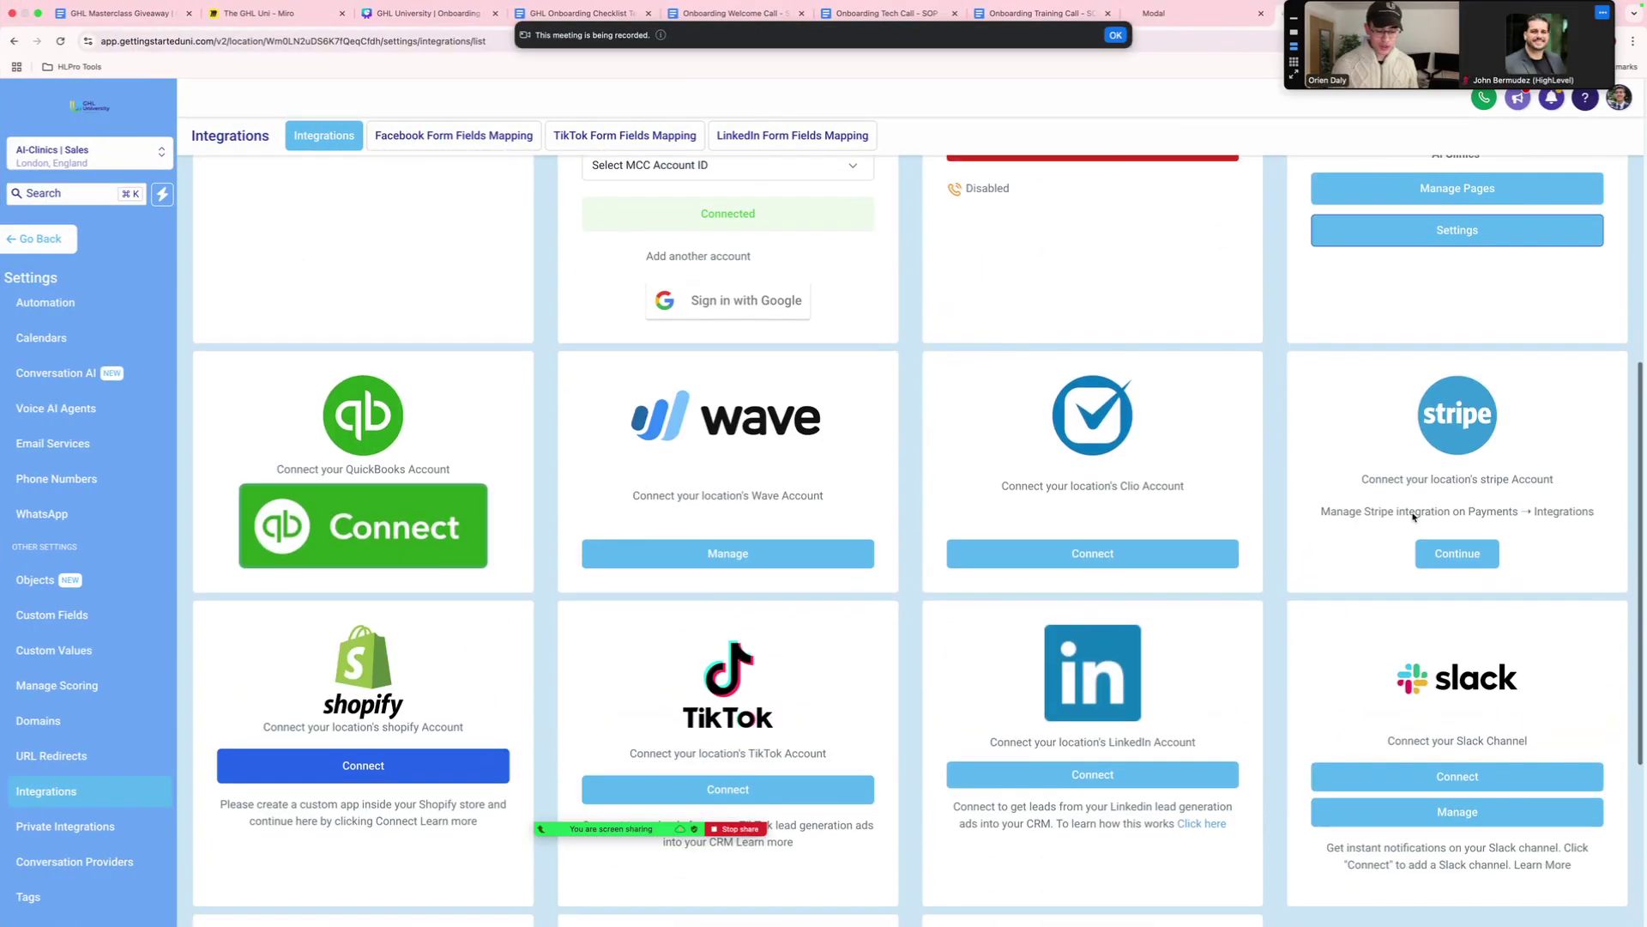
scroll(1414, 516, up, 3)
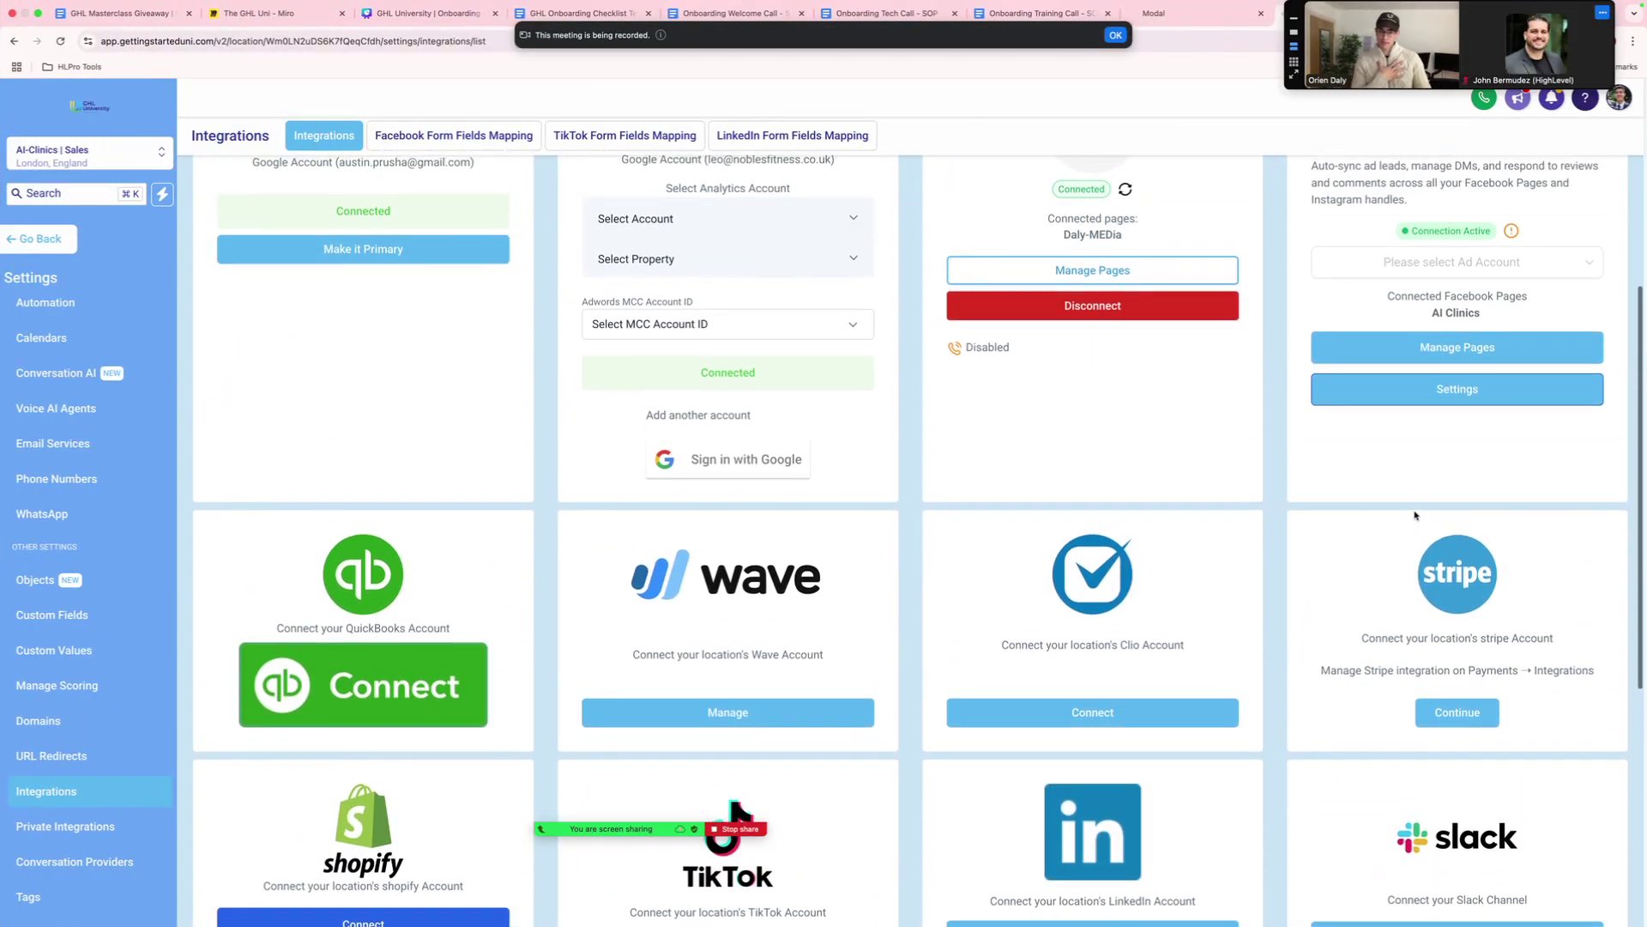
scroll(1415, 516, down, 10)
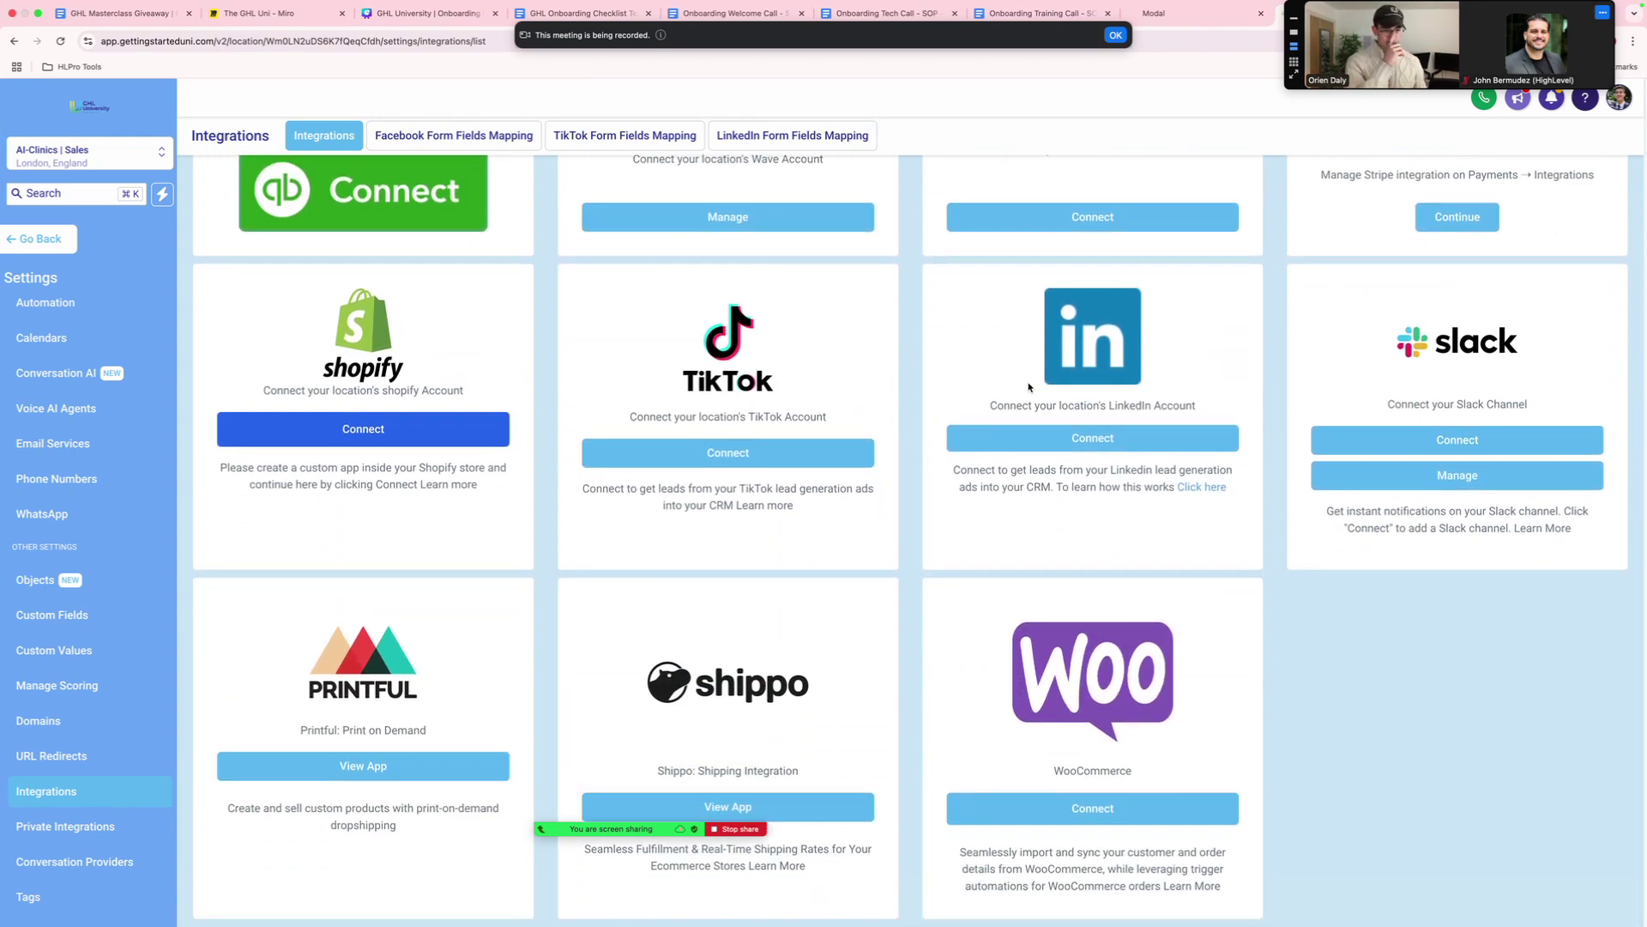
scroll(1227, 360, up, 1)
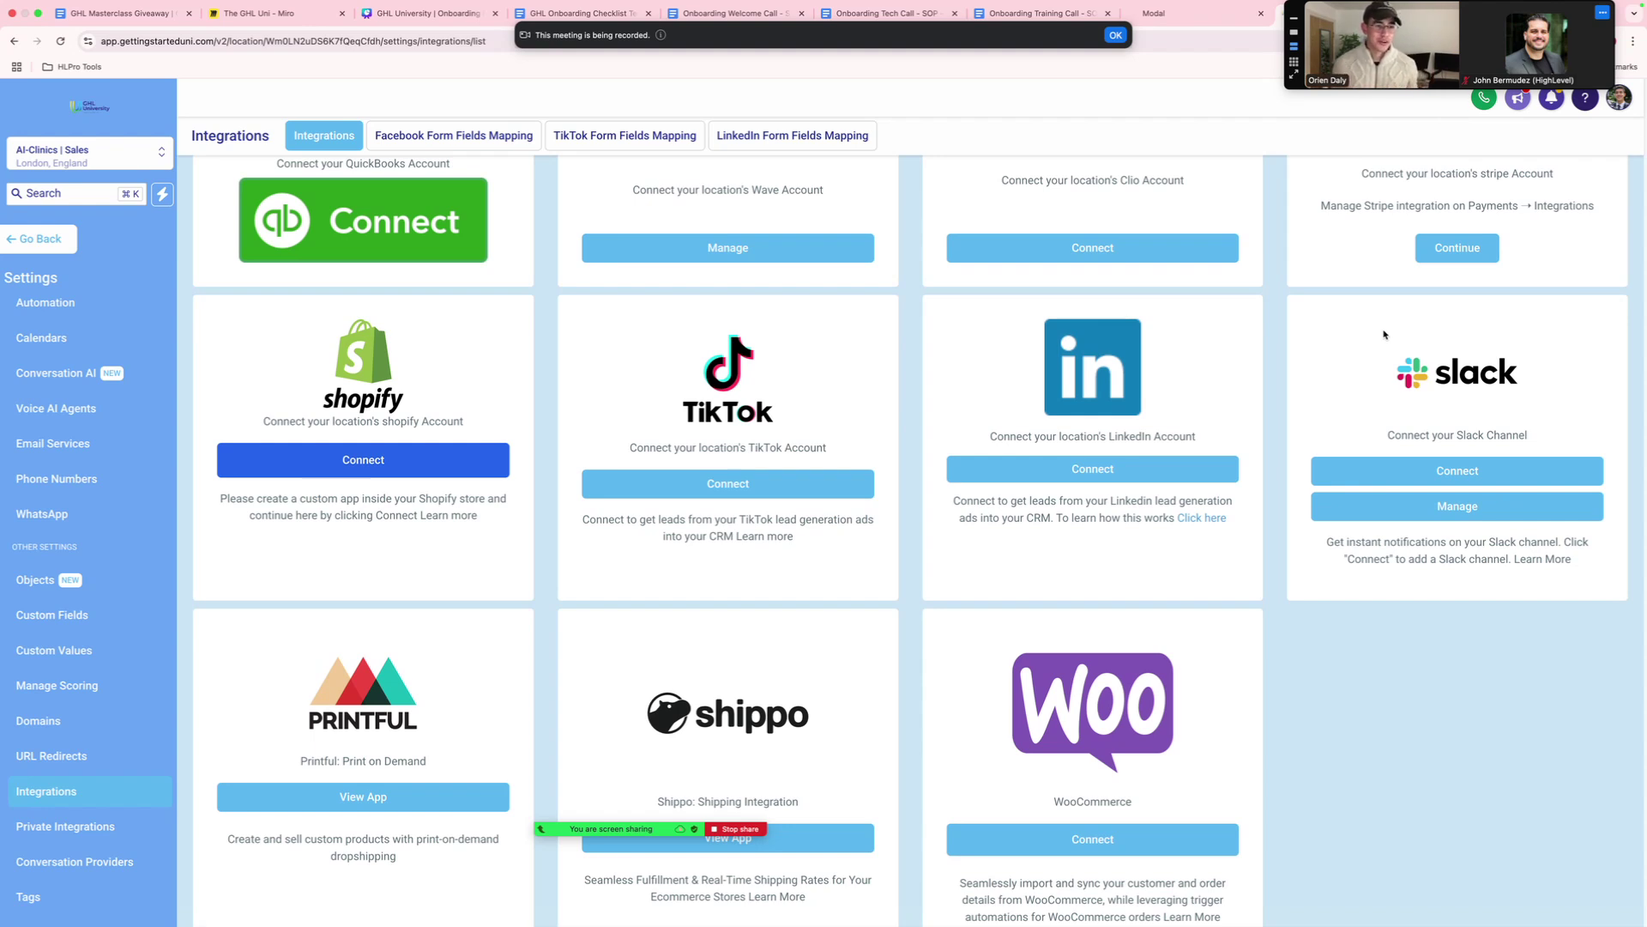
scroll(1394, 331, up, 4)
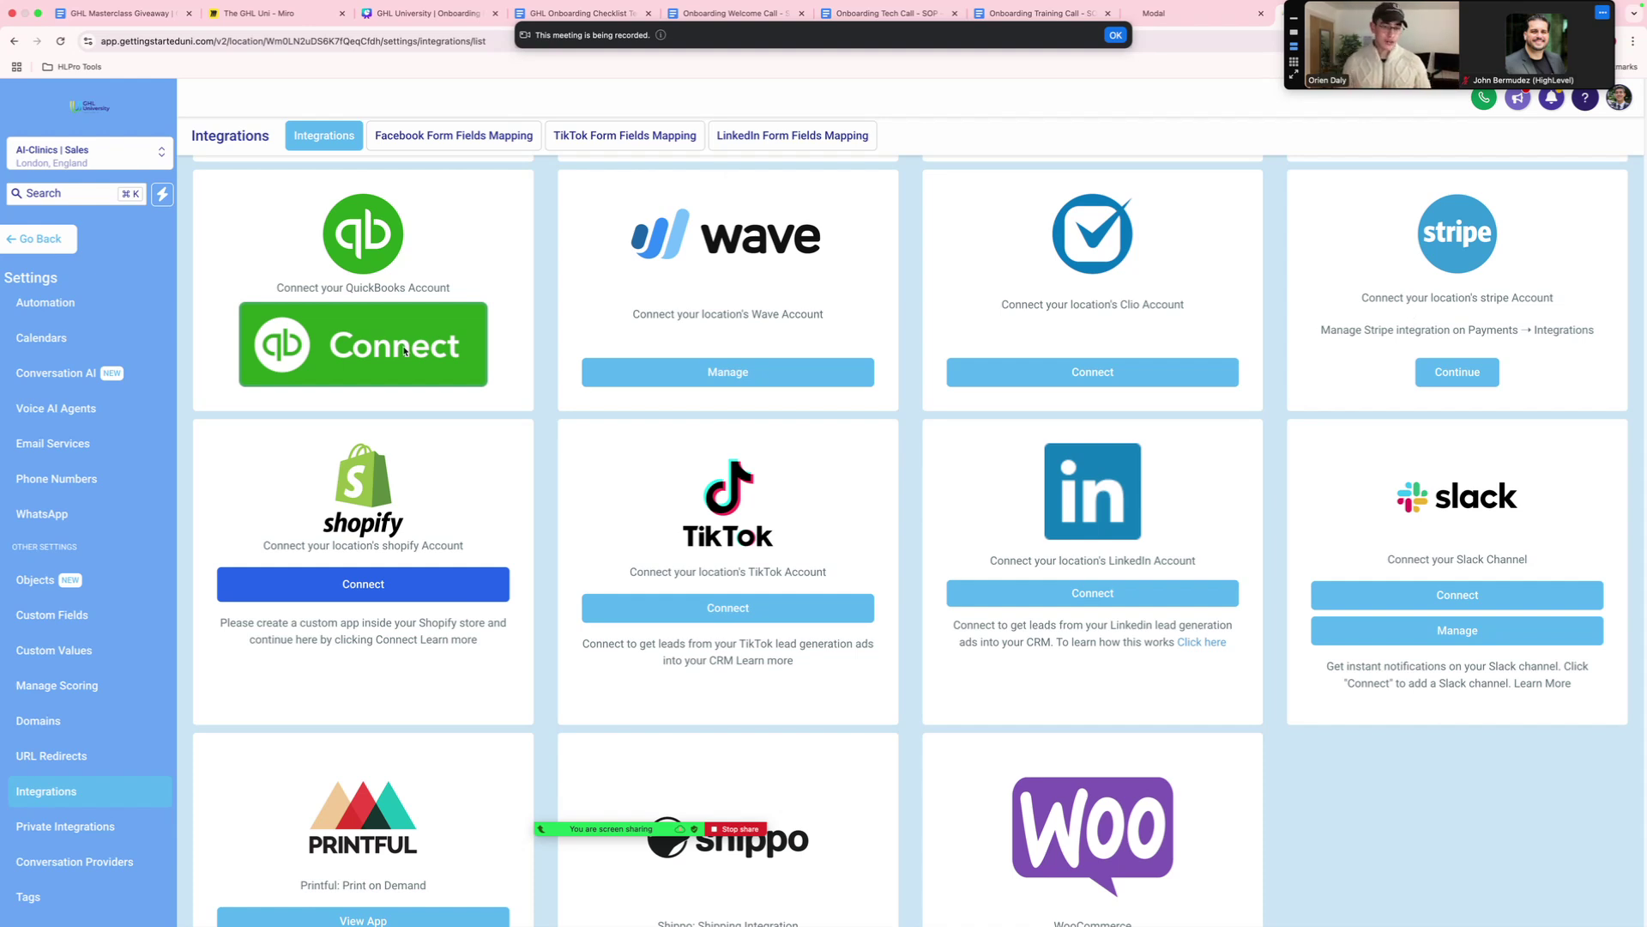
scroll(404, 350, down, 4)
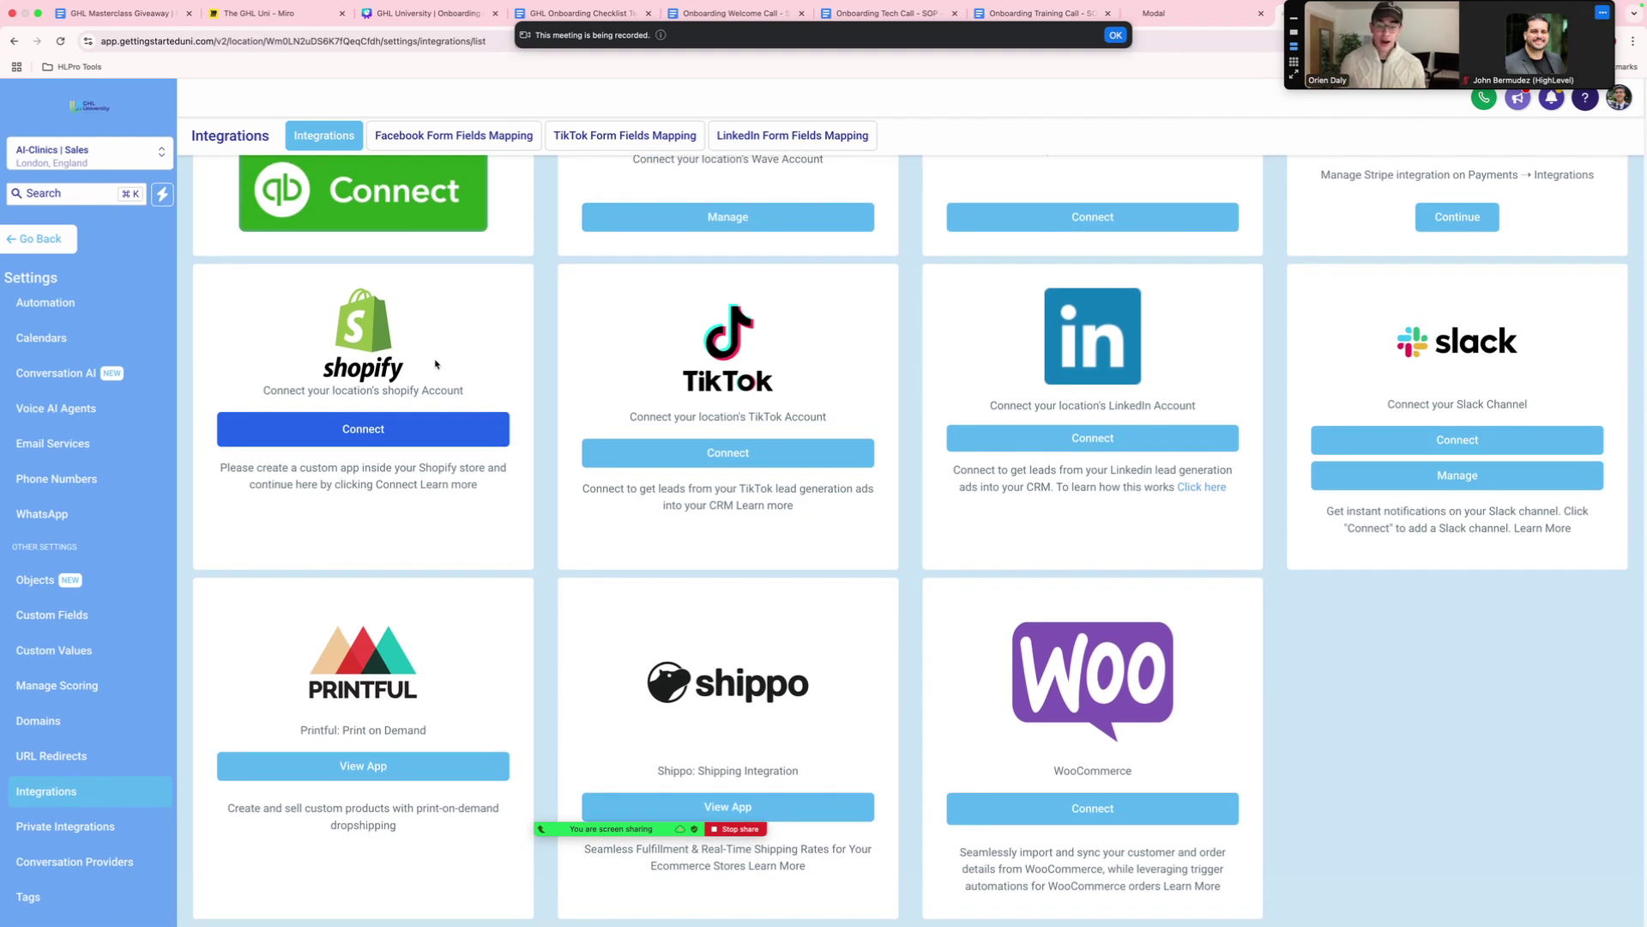
key(ctrl+Left)
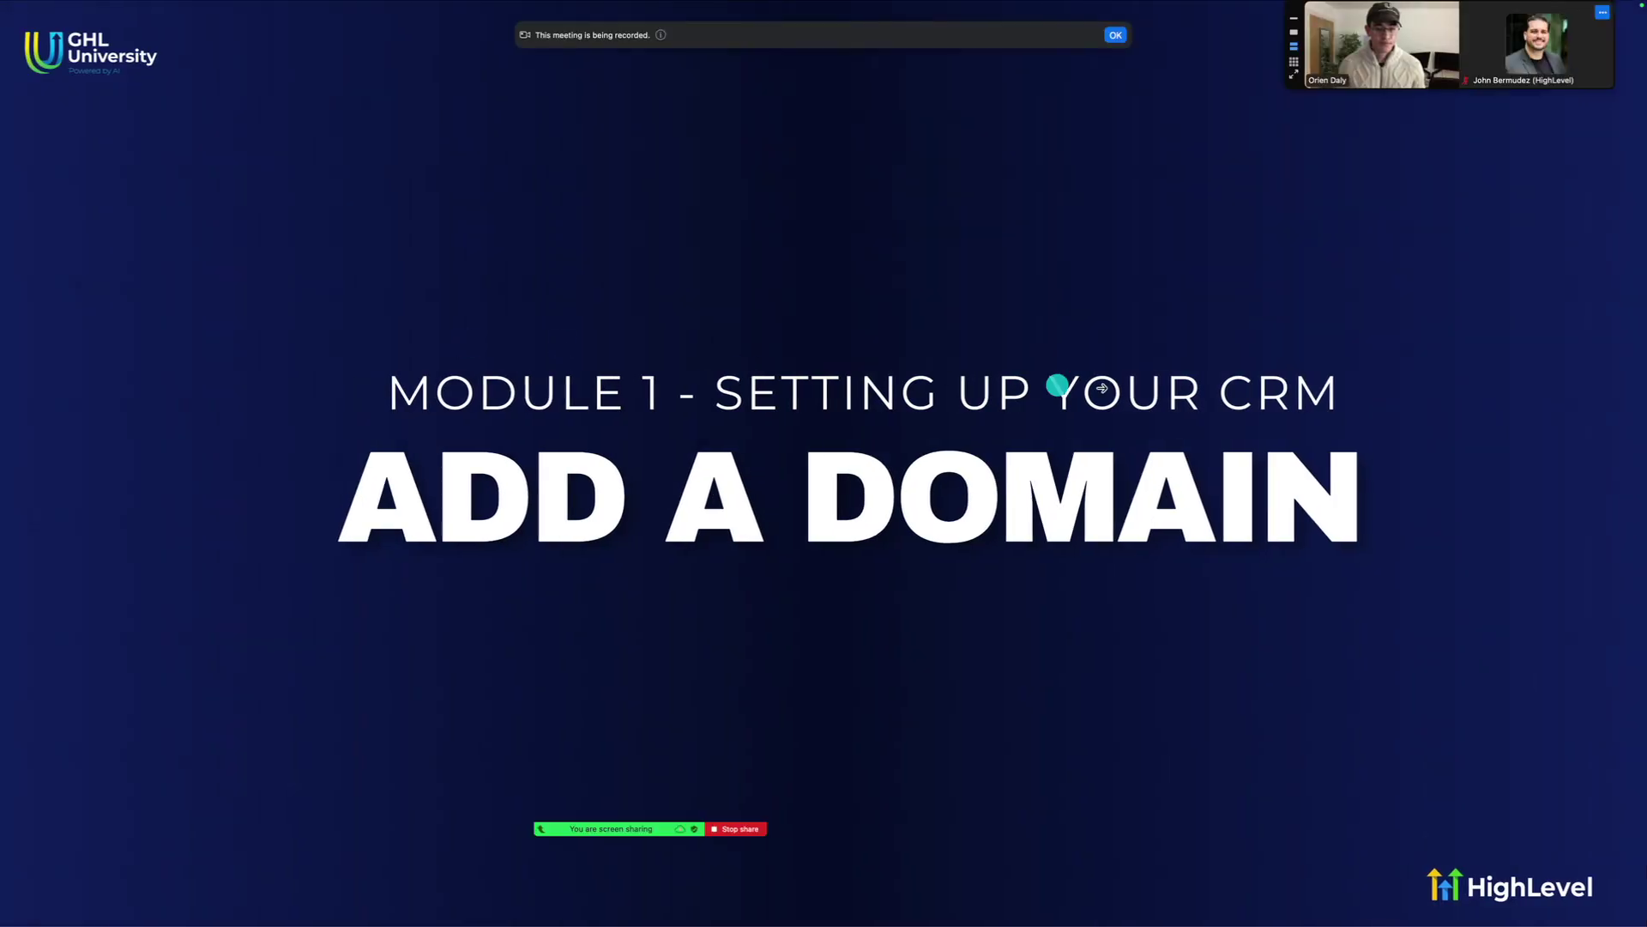